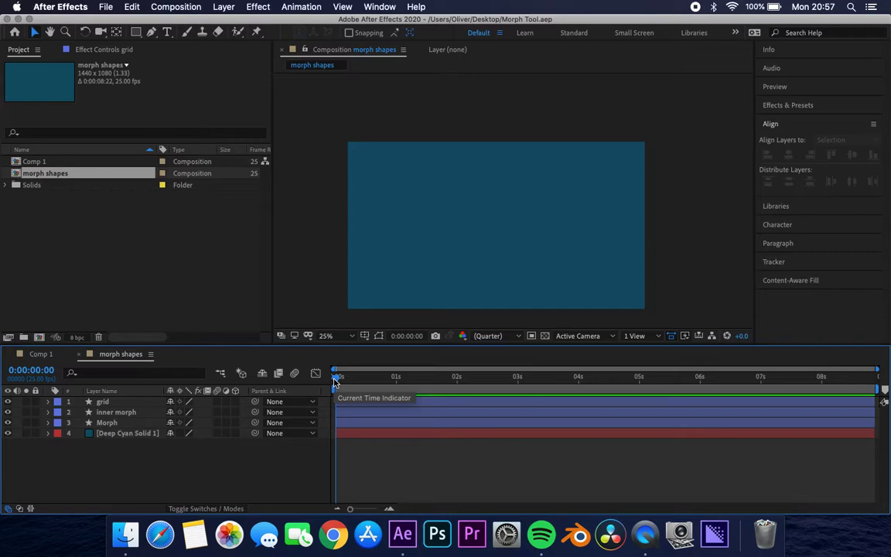
- Play back the morph shapes animation, stop it, and scrub the playhead to 0:00:01:03
key(space)
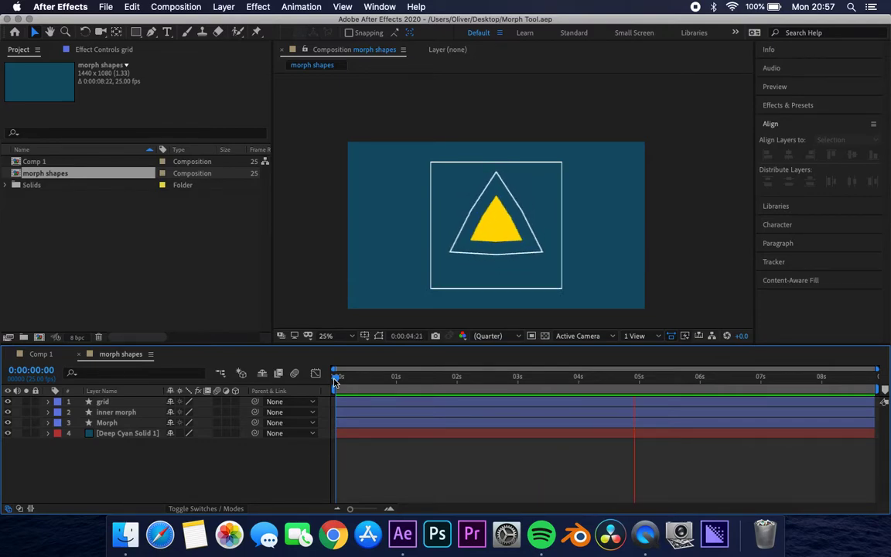
key(space)
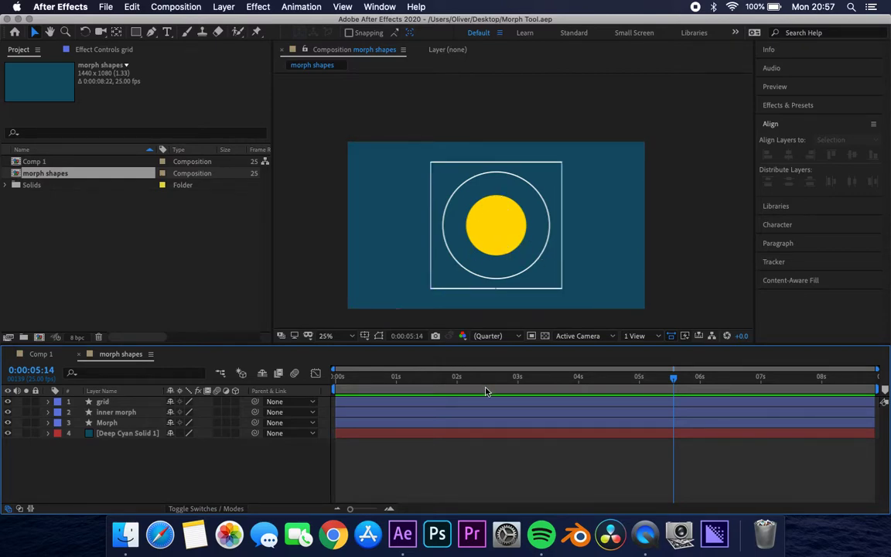
drag(533, 381, 405, 357)
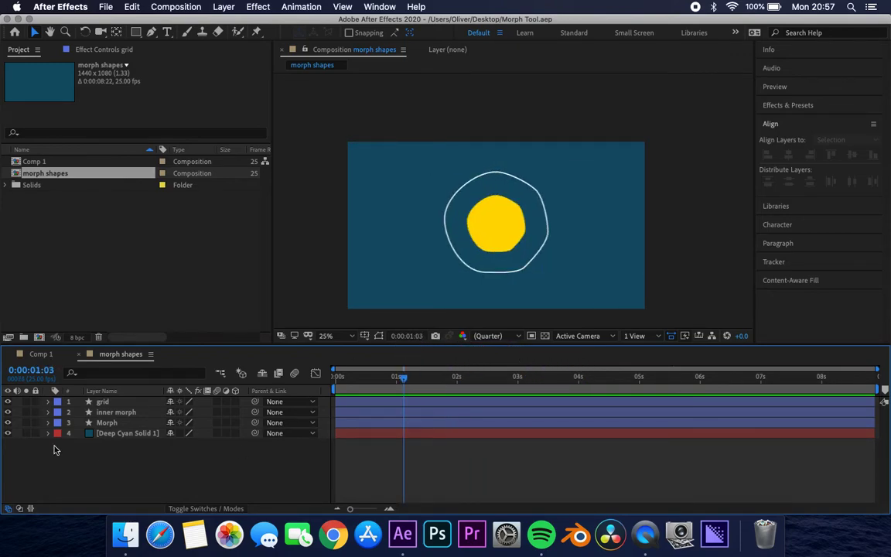
- Examine the keyframed properties of all layers in the enlarged timeline, then collapse them and restore the normal layout
key(grave)
key(u)
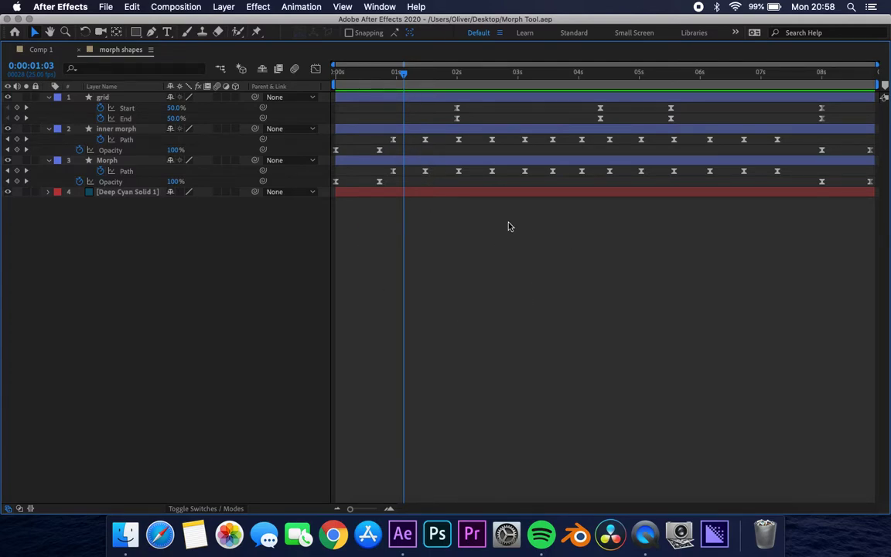
key(grave)
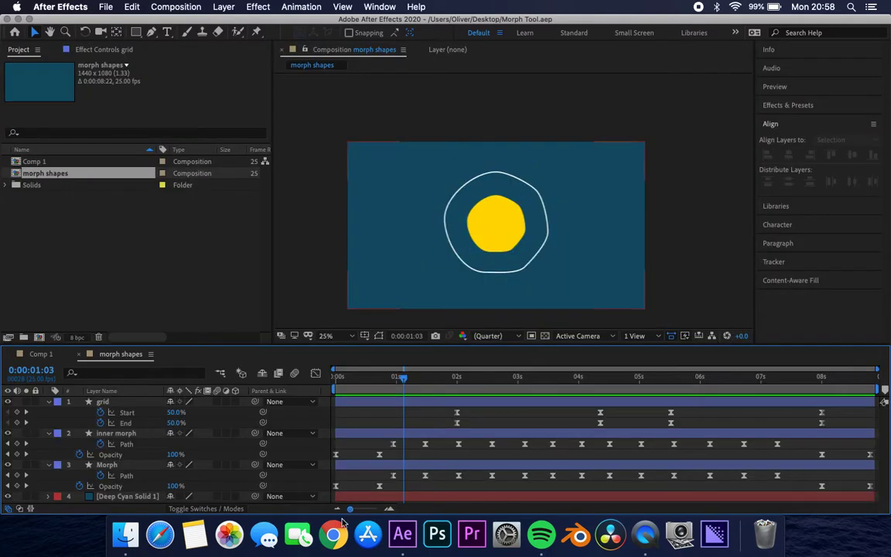
key(u)
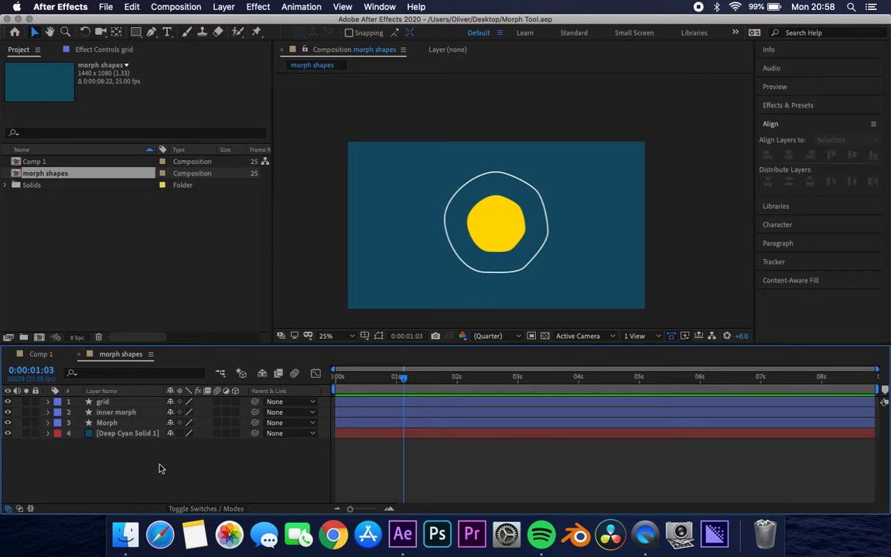
key(grave)
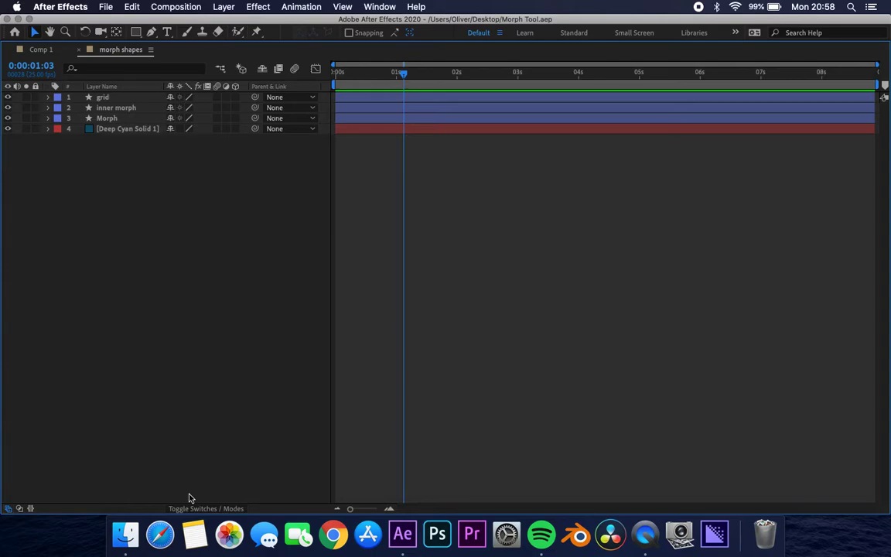
key(grave)
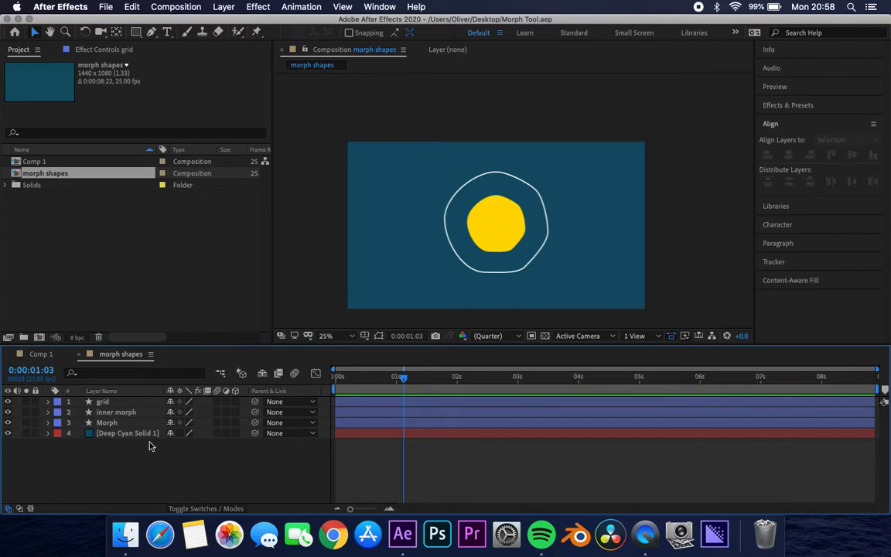
- Inspect the keyframes of the grid layer alone, then those of all layers, and collapse them again
click(116, 402)
click(107, 402)
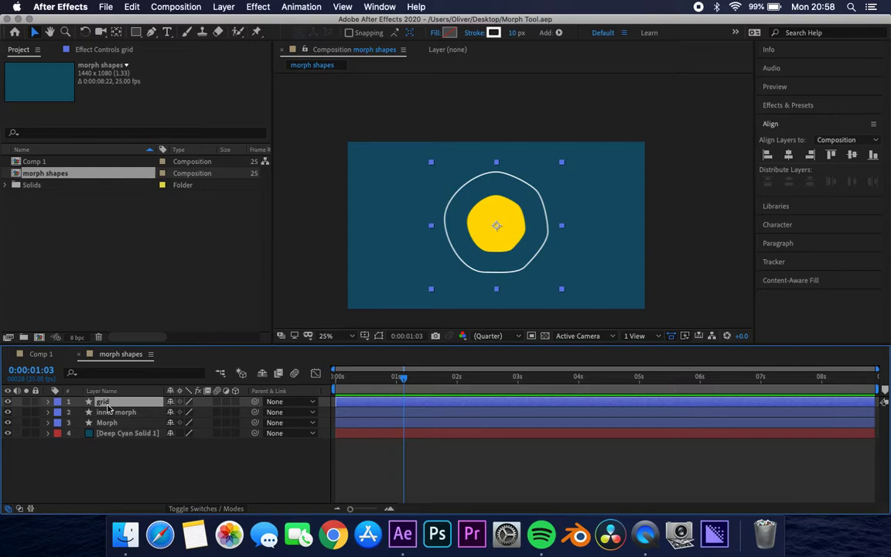
key(u)
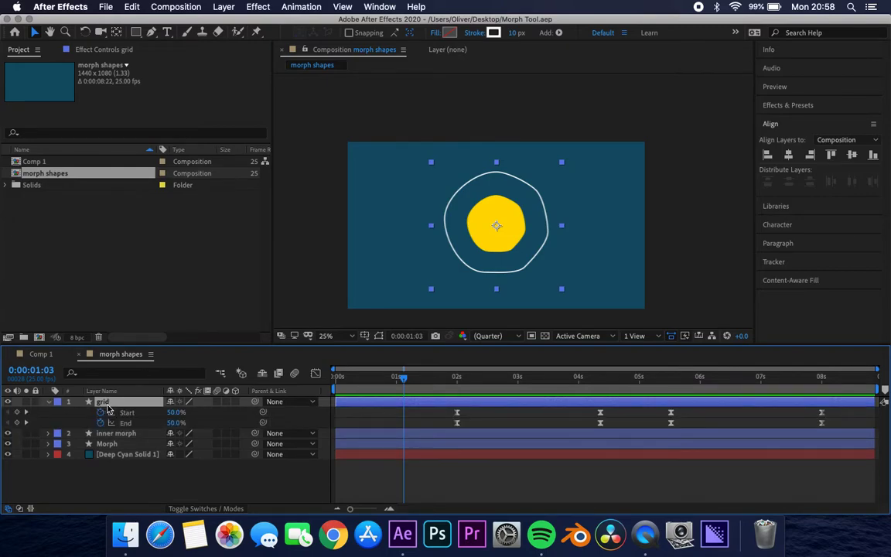
key(u)
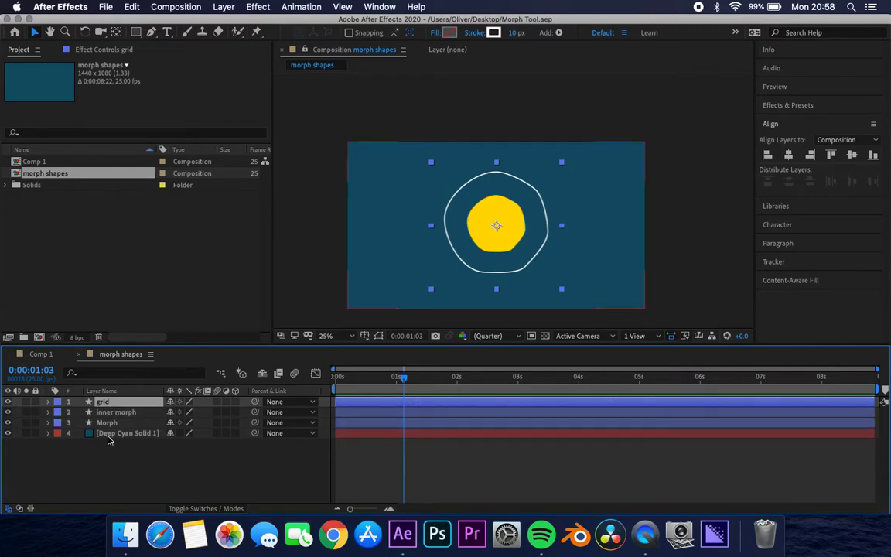
click(147, 464)
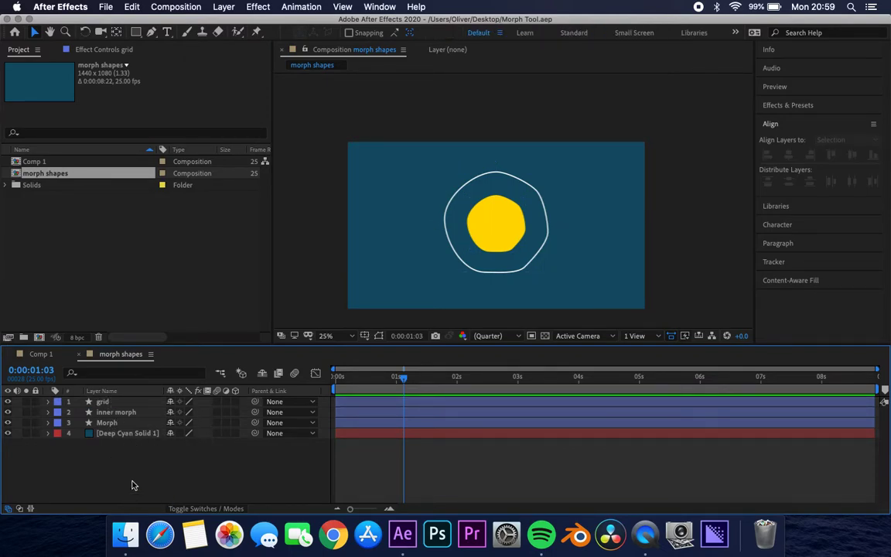
key(u)
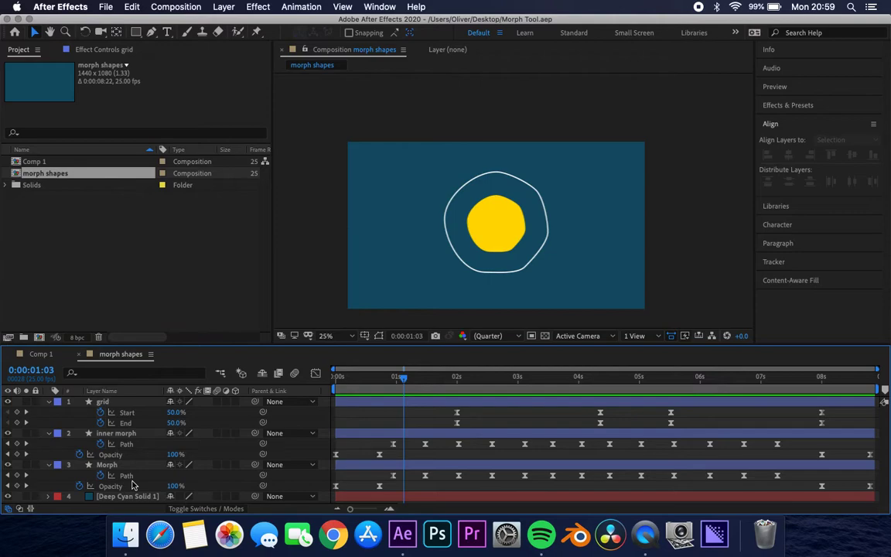
key(u)
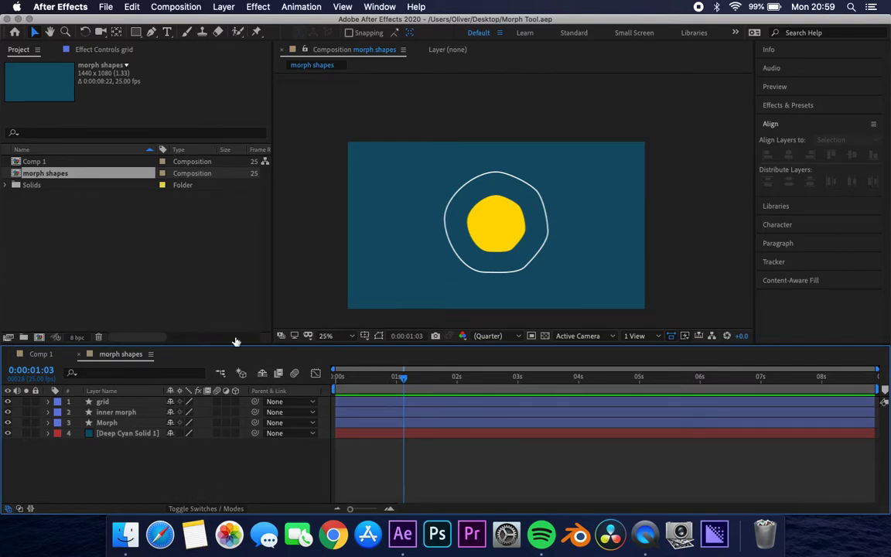
- Create a new composition named Shapes, 1000 px wide and 1000 px high
click(54, 215)
click(38, 337)
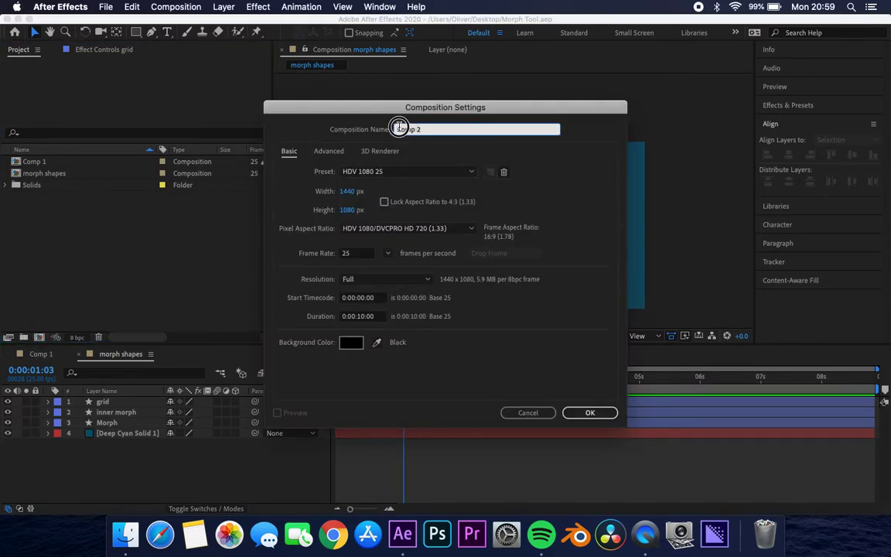
text(Shapes)
click(345, 192)
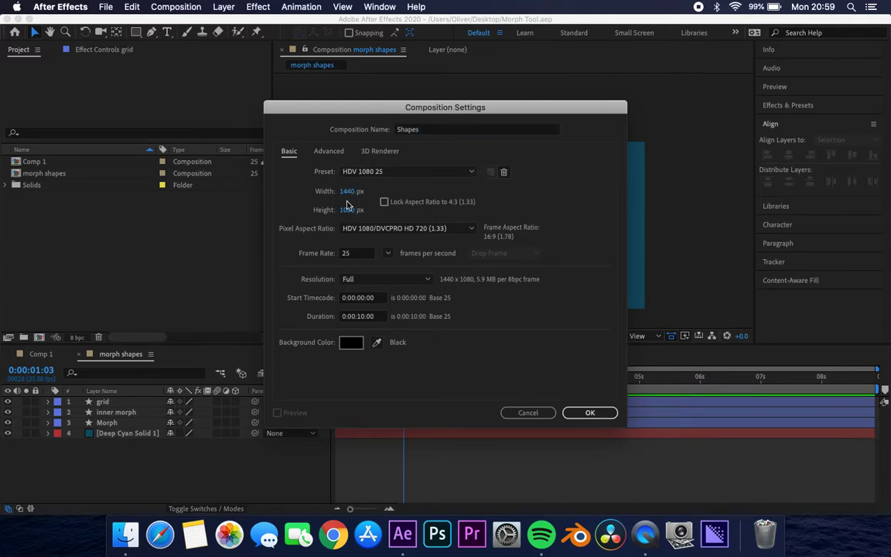
text(1000)
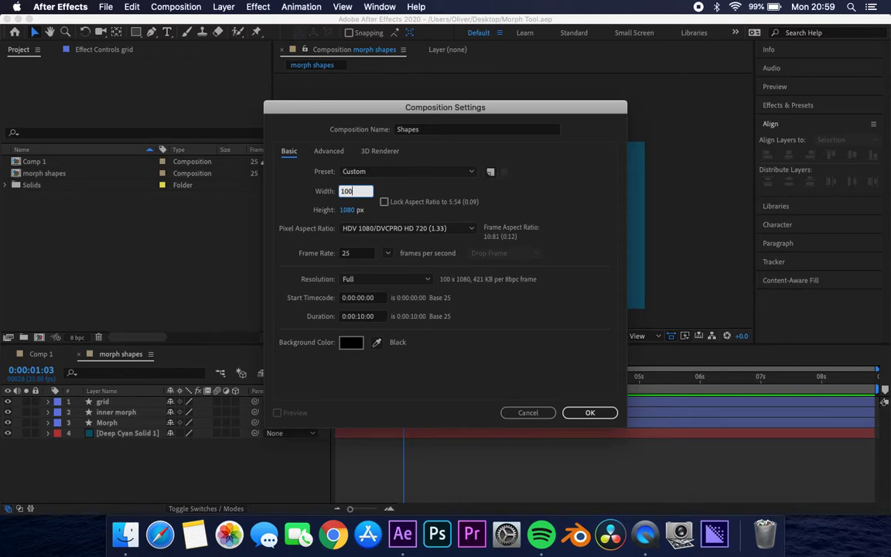
click(348, 209)
text(1000)
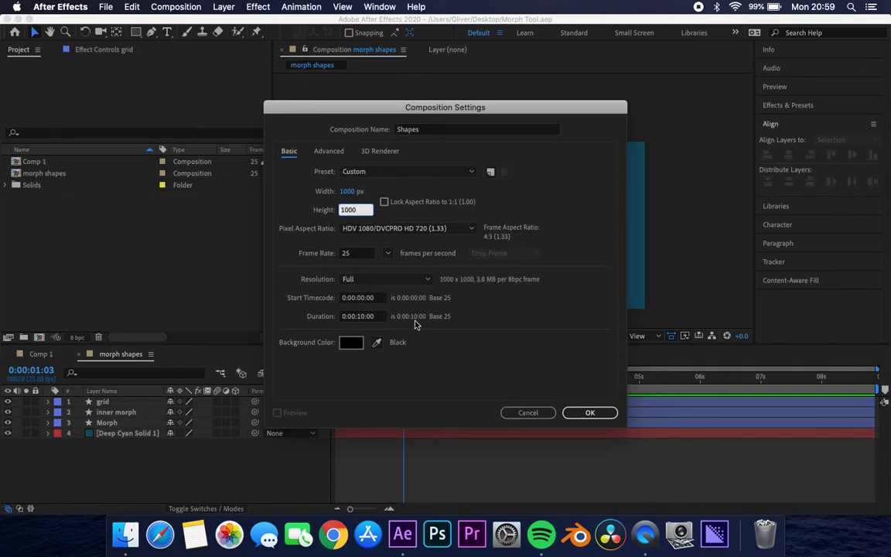
click(436, 375)
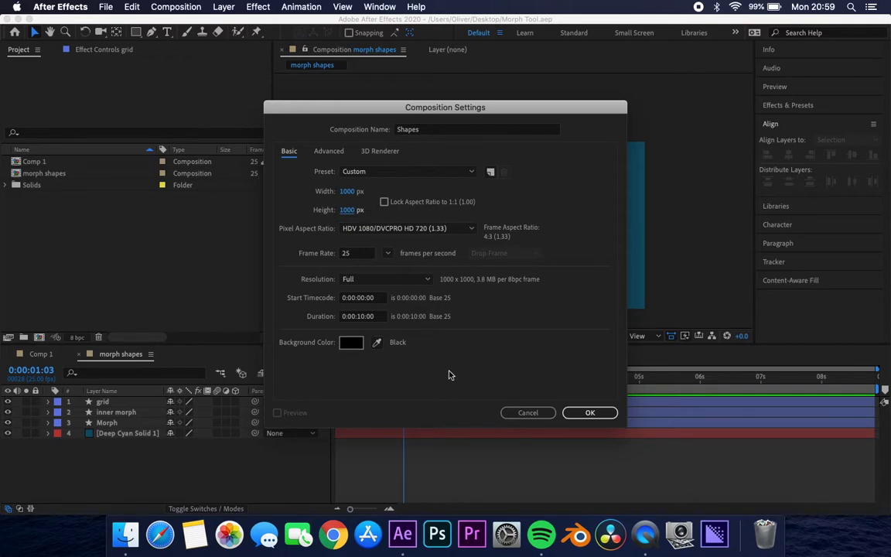
click(589, 412)
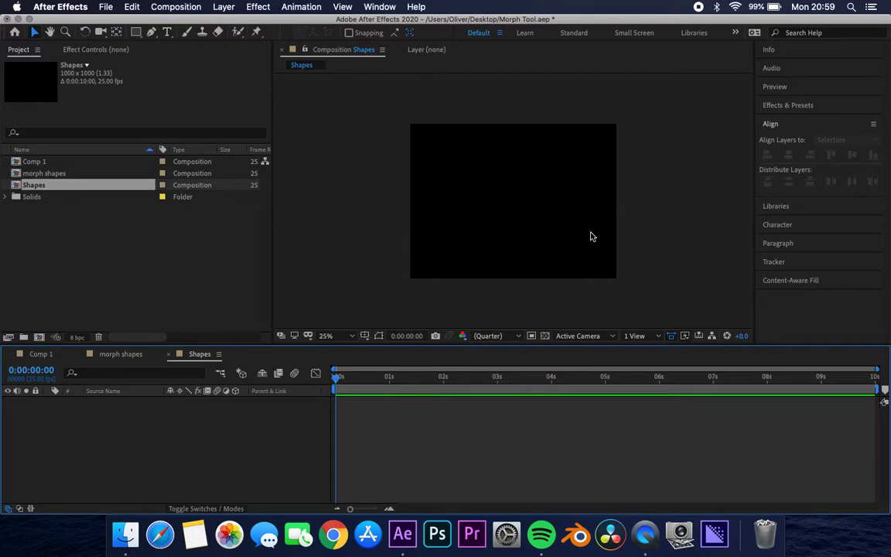
- Add a yellow ellipse filling the whole Shapes composition with the Ellipse tool, and return to the Selection tool
click(545, 337)
click(546, 336)
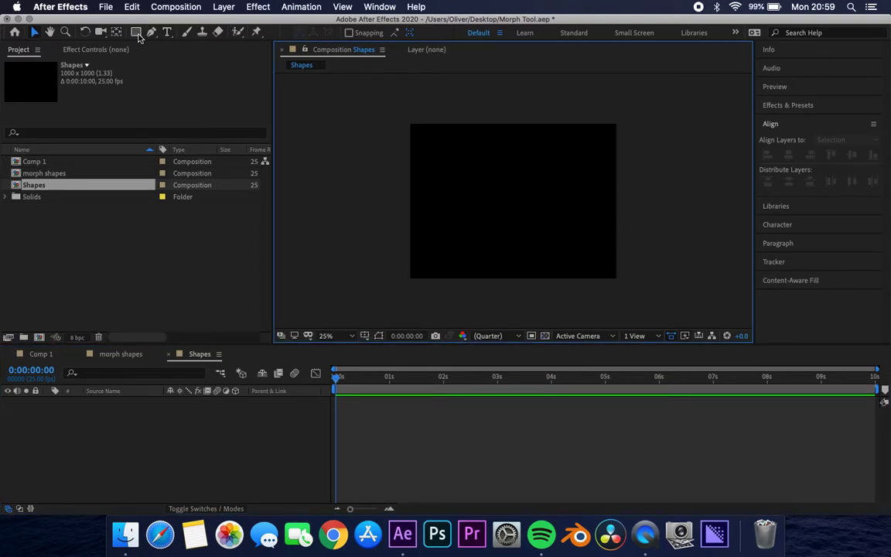
drag(137, 36, 178, 61)
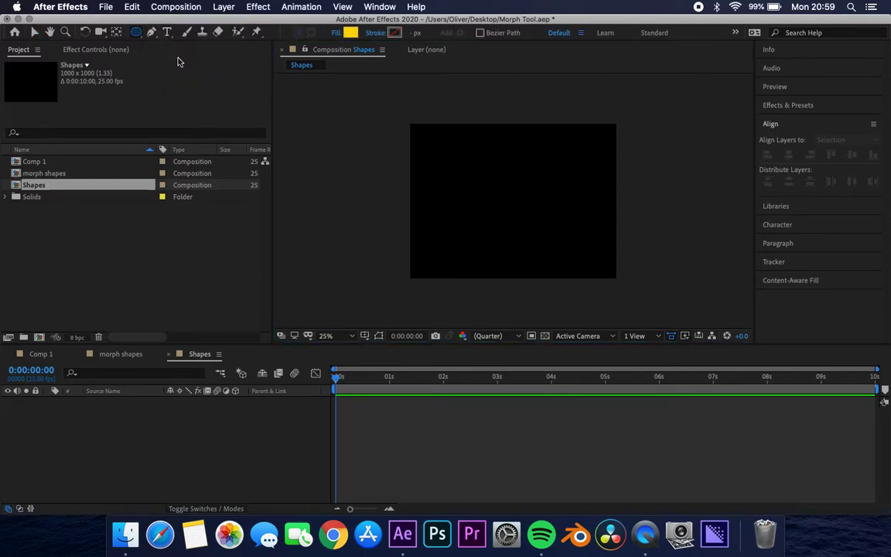
double_click(136, 33)
key(v)
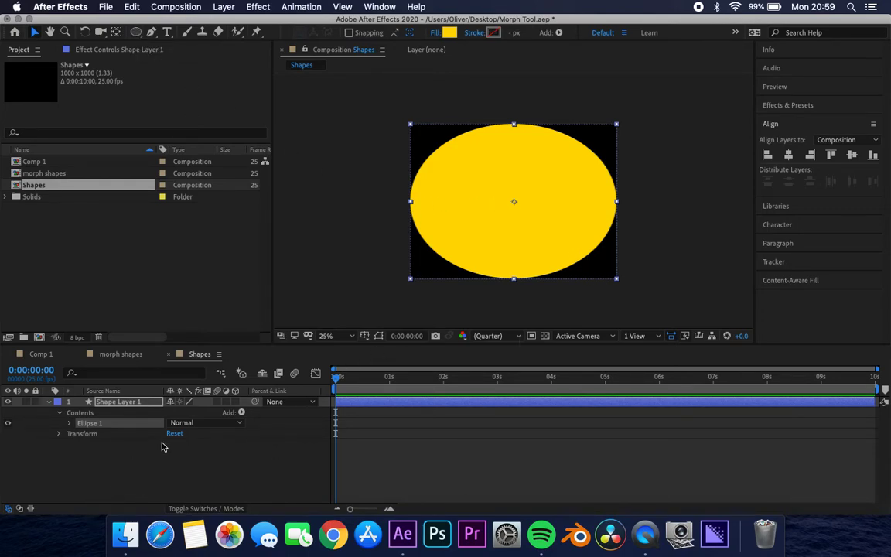
- Change the Shapes composition's pixel aspect ratio to Square Pixels
click(190, 8)
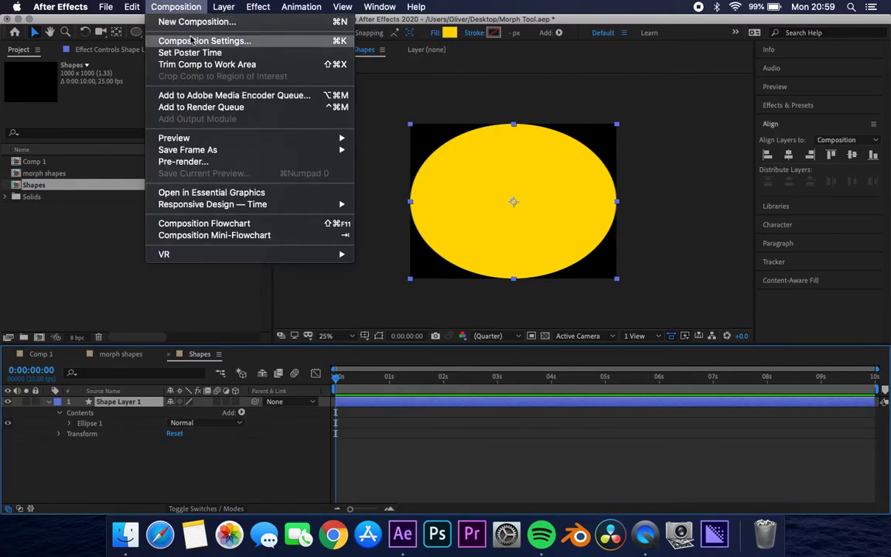
click(188, 43)
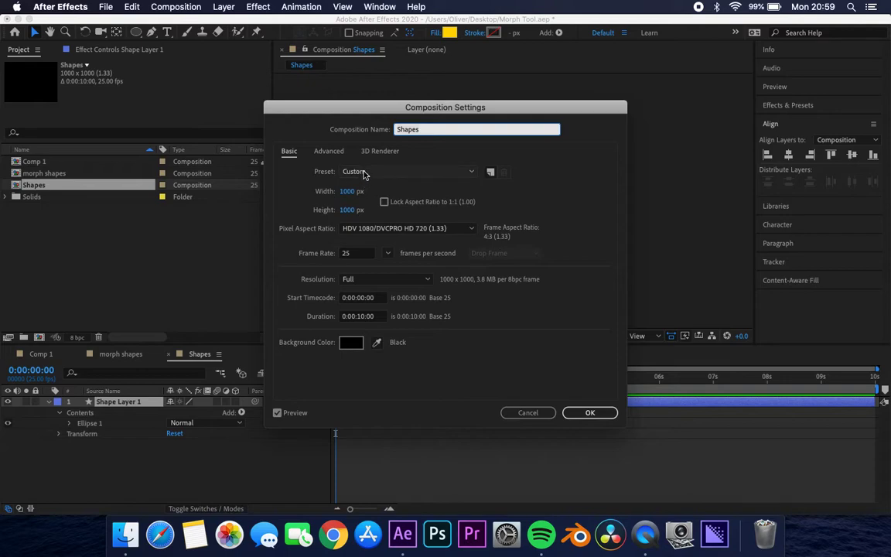
click(377, 229)
click(377, 239)
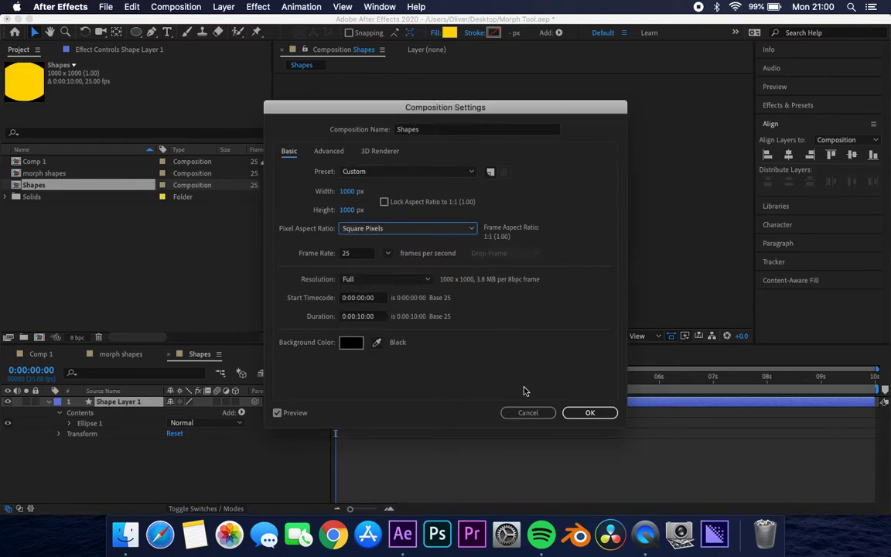
click(573, 414)
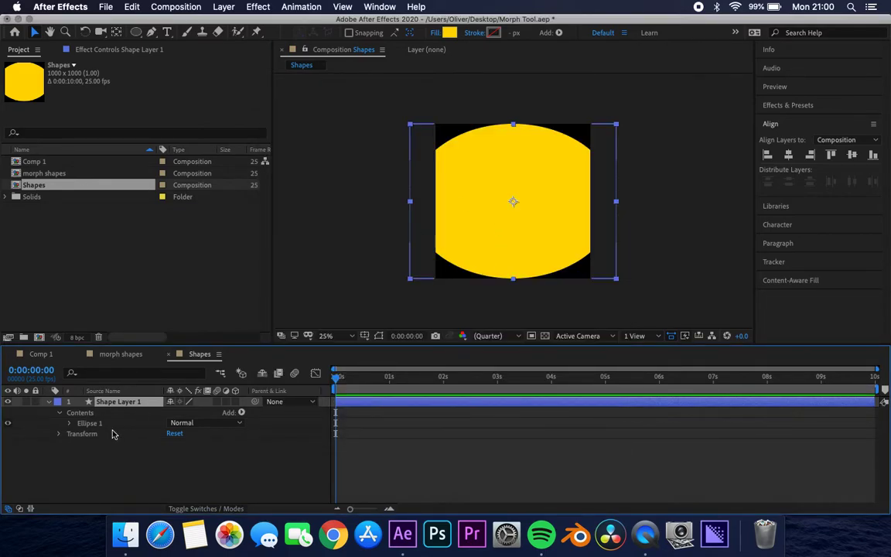
- Delete the stretched ellipse layer and add a new full-frame circle with the Ellipse tool
key(Delete)
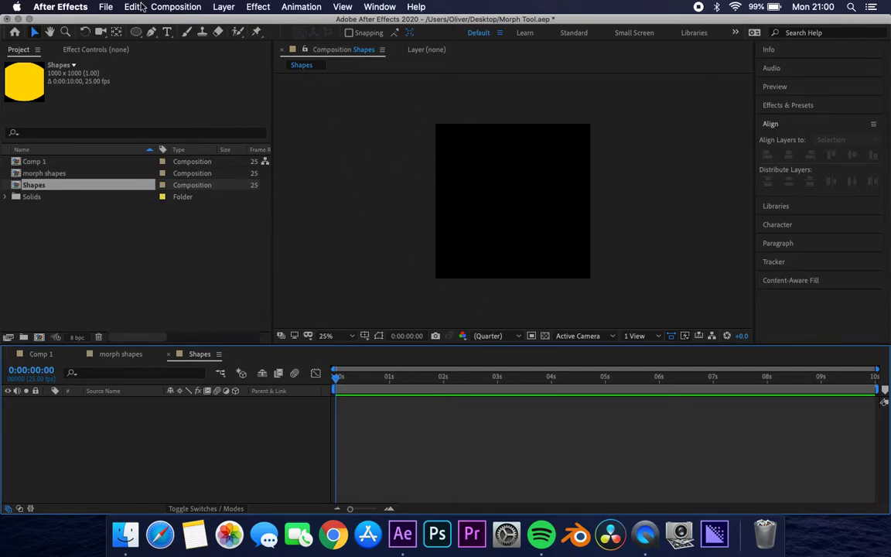
double_click(136, 32)
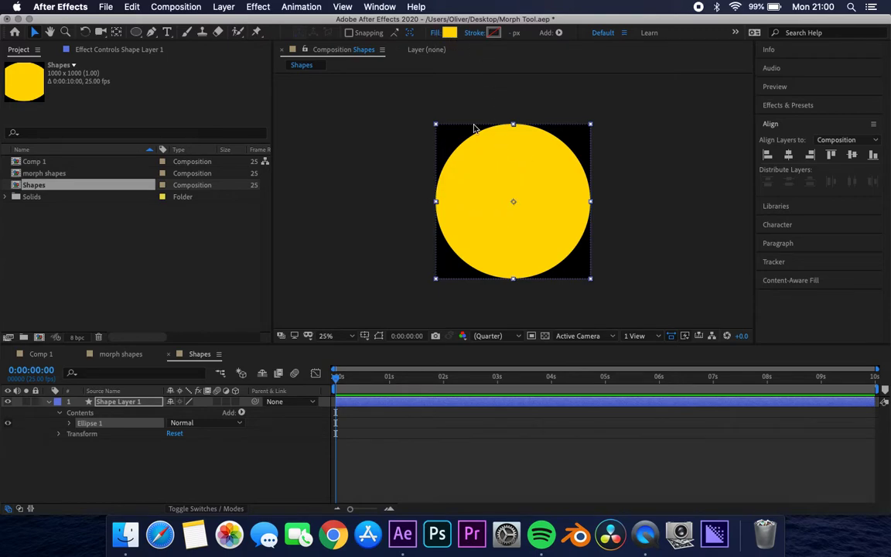
- Set the circle's fill to None and its stroke to a white solid color, 10 px wide, then deselect the layer
click(434, 35)
click(384, 235)
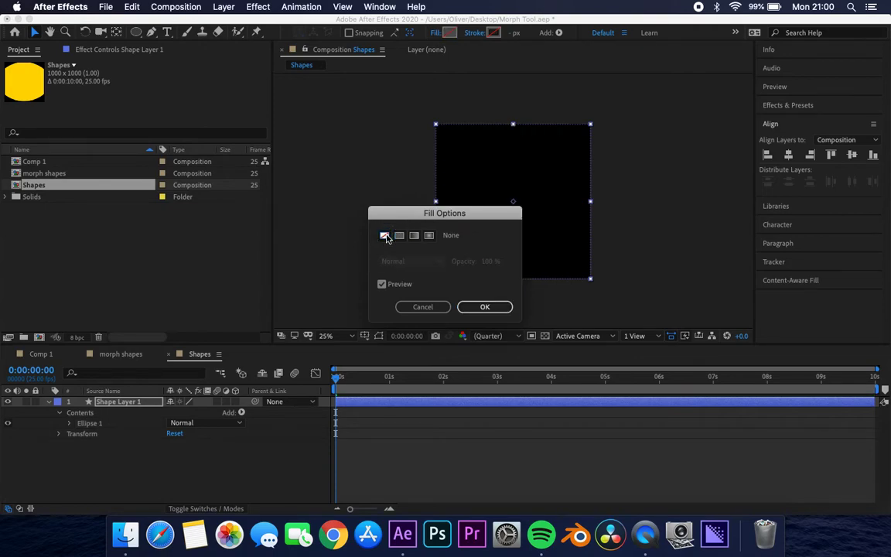
click(493, 308)
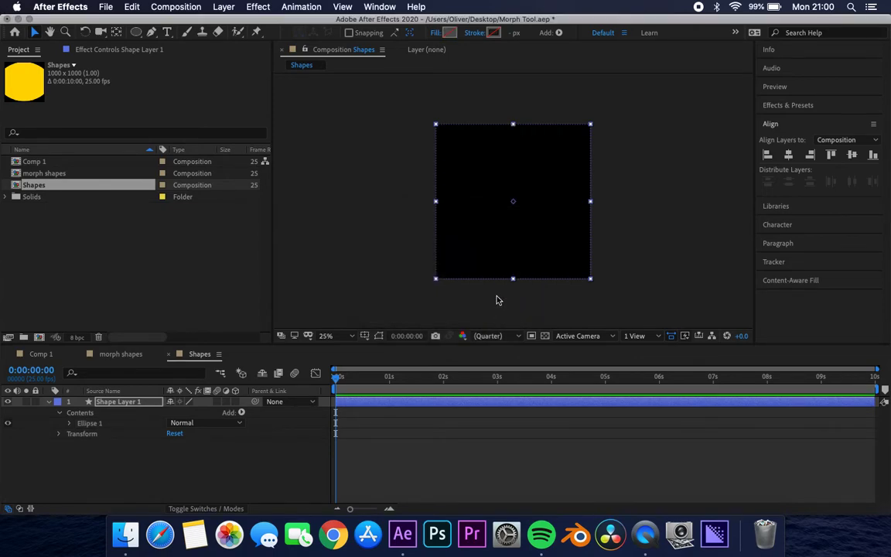
click(474, 34)
click(398, 235)
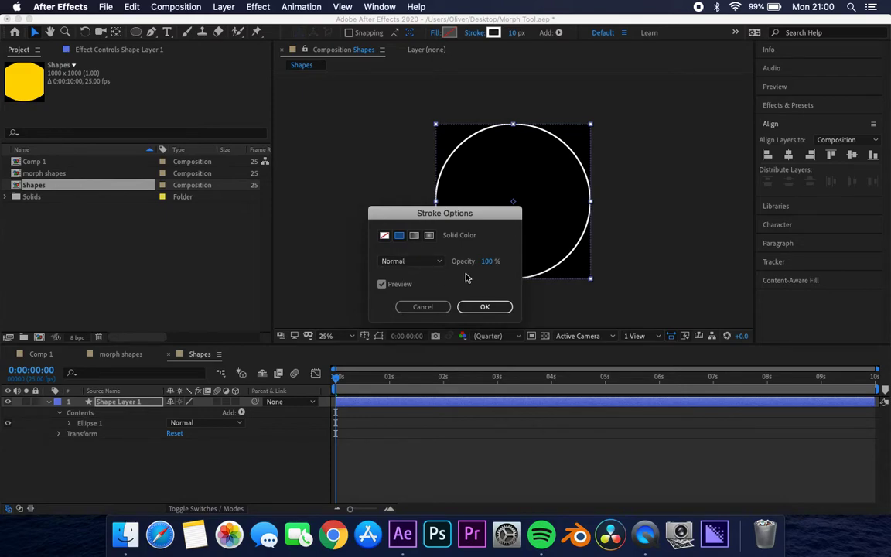
click(465, 306)
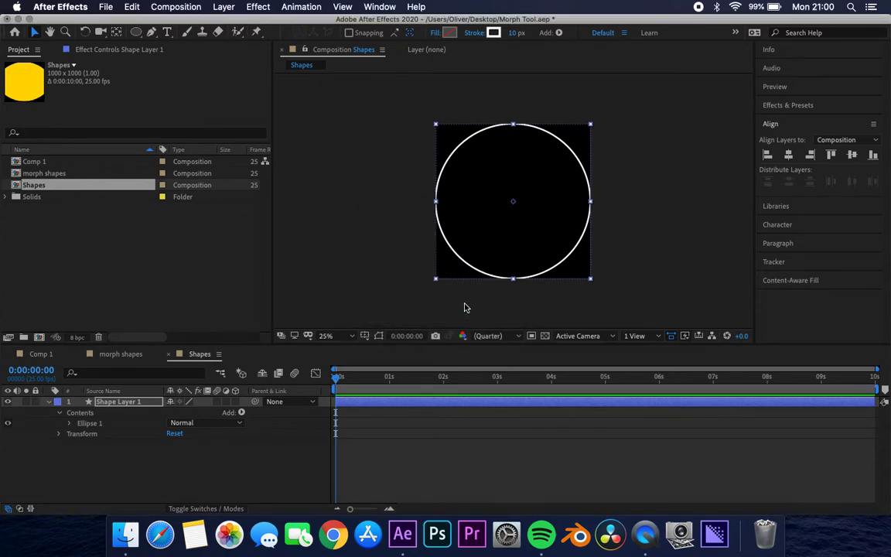
click(515, 33)
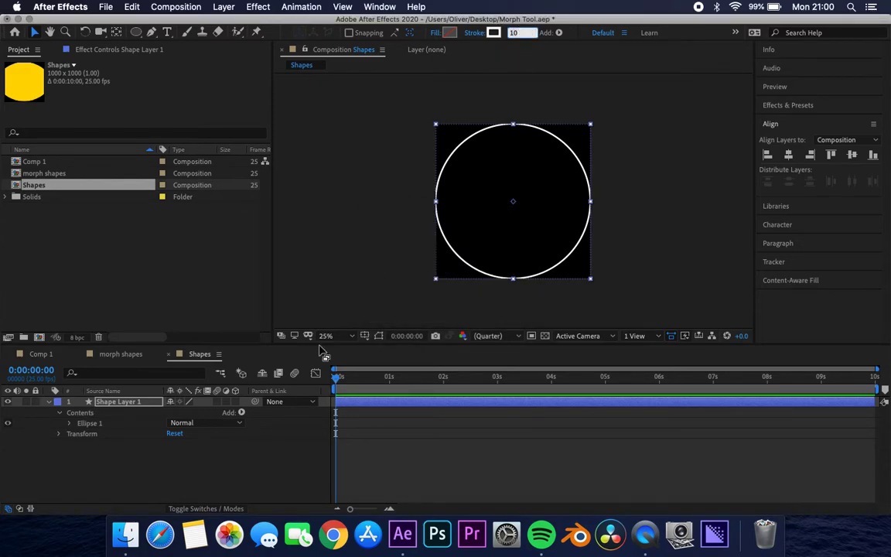
click(263, 470)
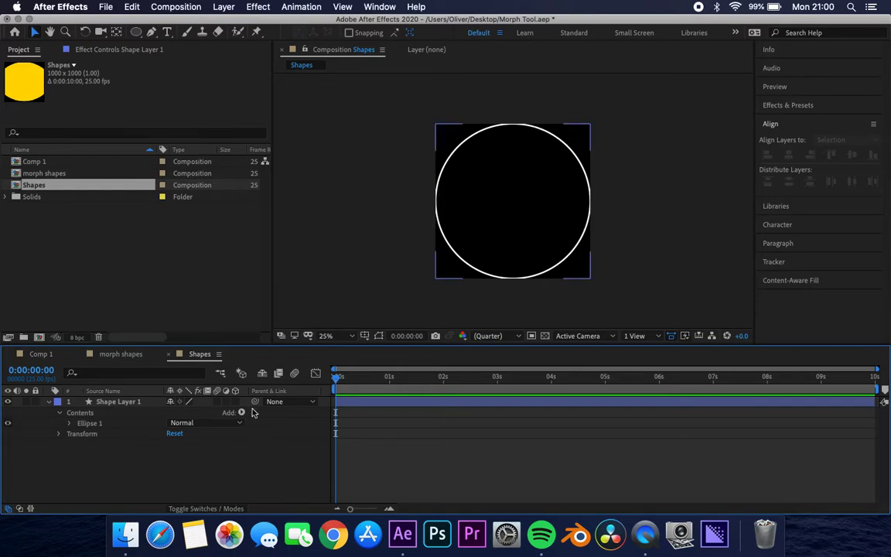
- Rename the outlined ellipse's layer as circle and collapse its properties
click(128, 402)
key(Return)
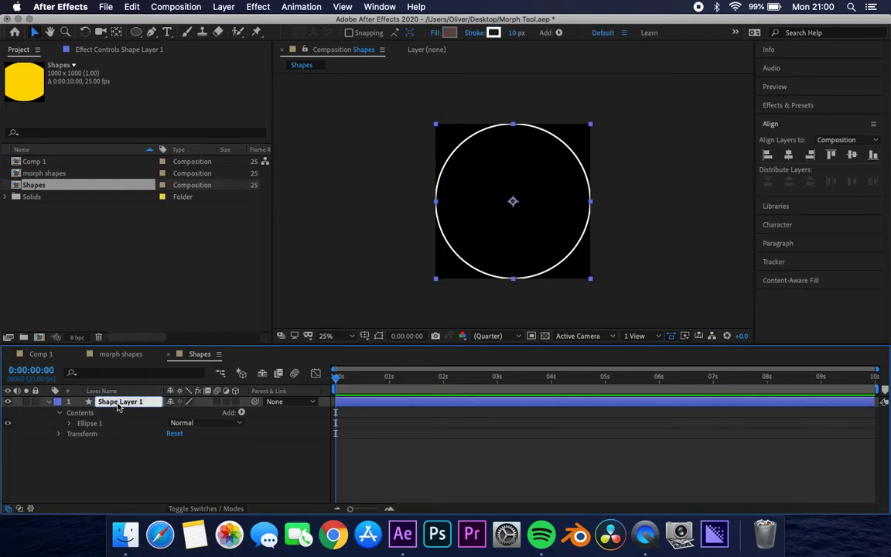
text(cic)
key(BackSpace)
click(121, 469)
click(48, 401)
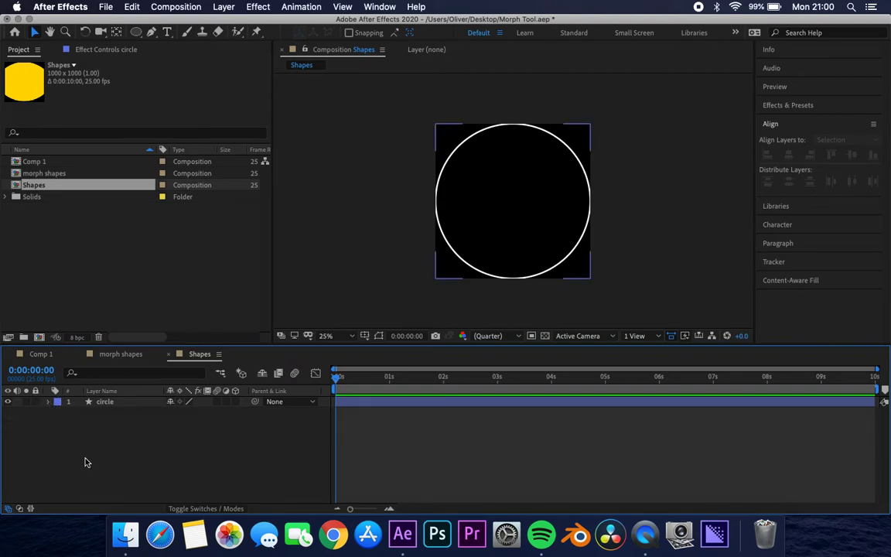
- Add a full-frame polygon on a new shape layer with the Polygon tool
drag(136, 34, 185, 73)
double_click(137, 33)
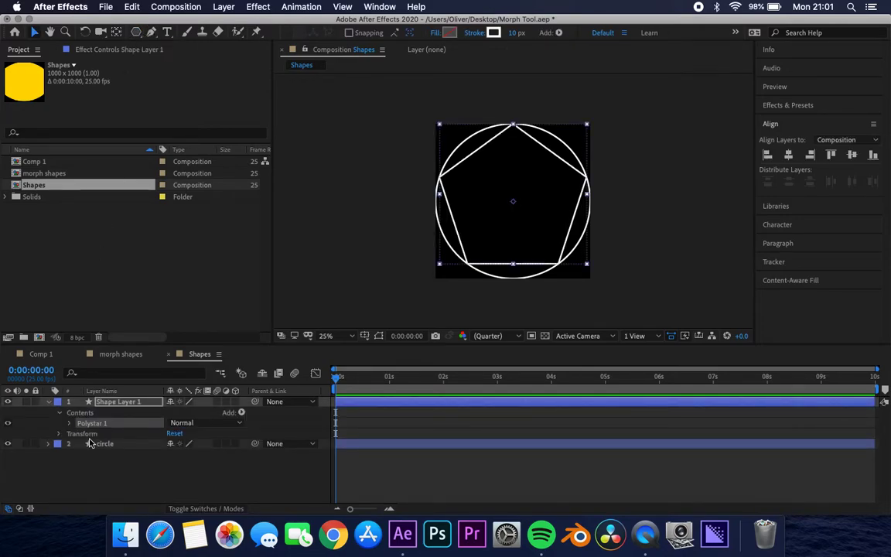
click(69, 422)
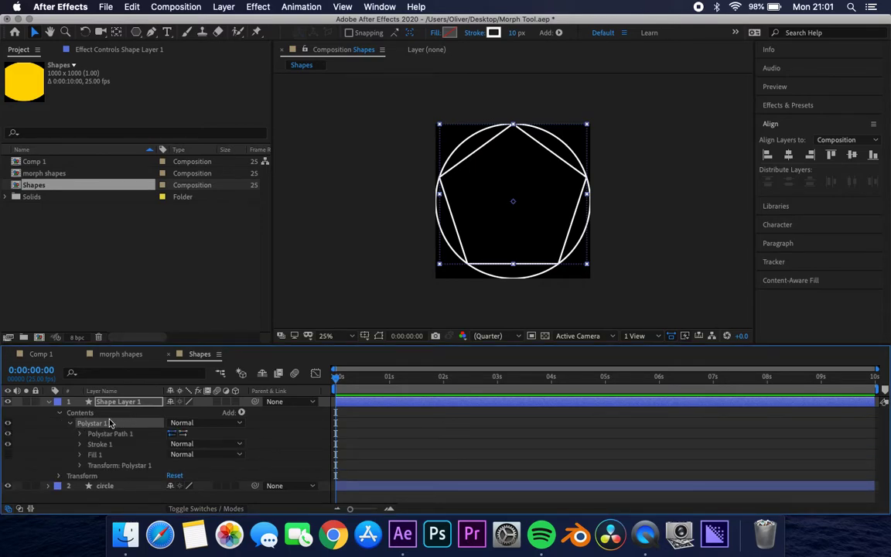
click(69, 423)
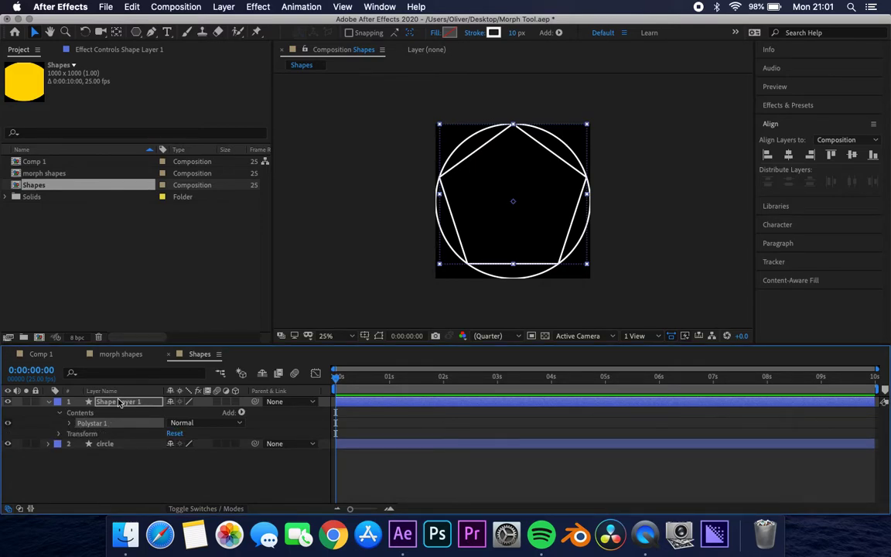
click(48, 402)
click(49, 402)
click(60, 413)
click(59, 413)
- Set the number of points in the new layer's polygon path to 6
click(69, 424)
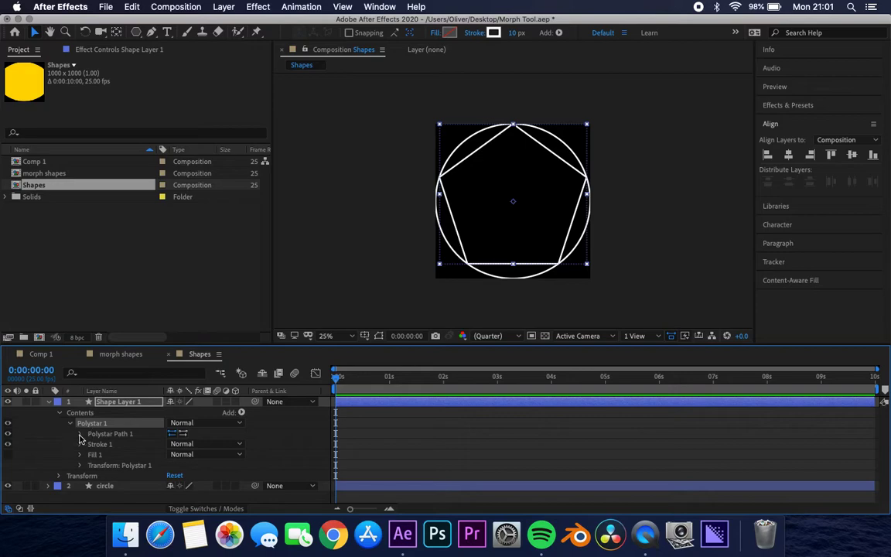
click(80, 434)
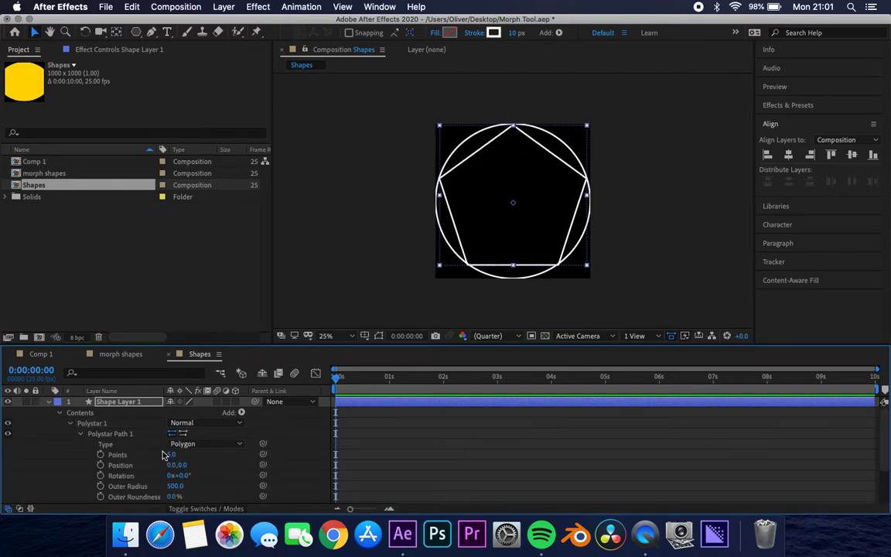
key(super+z)
key(super+z)
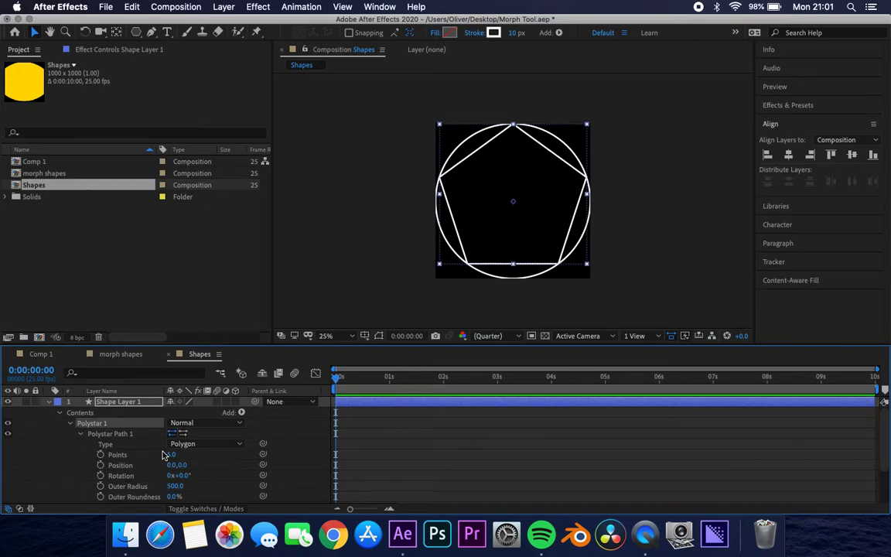
click(172, 455)
click(232, 460)
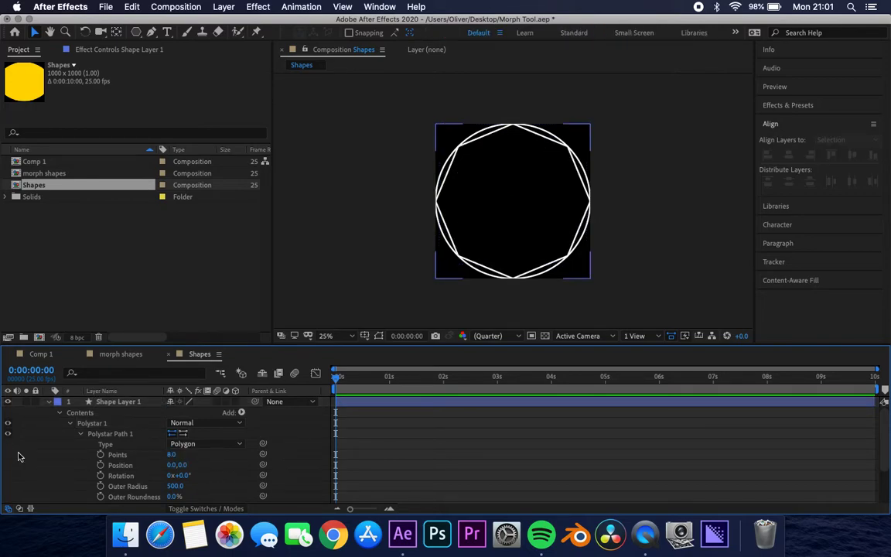
click(172, 454)
text(6)
key(Return)
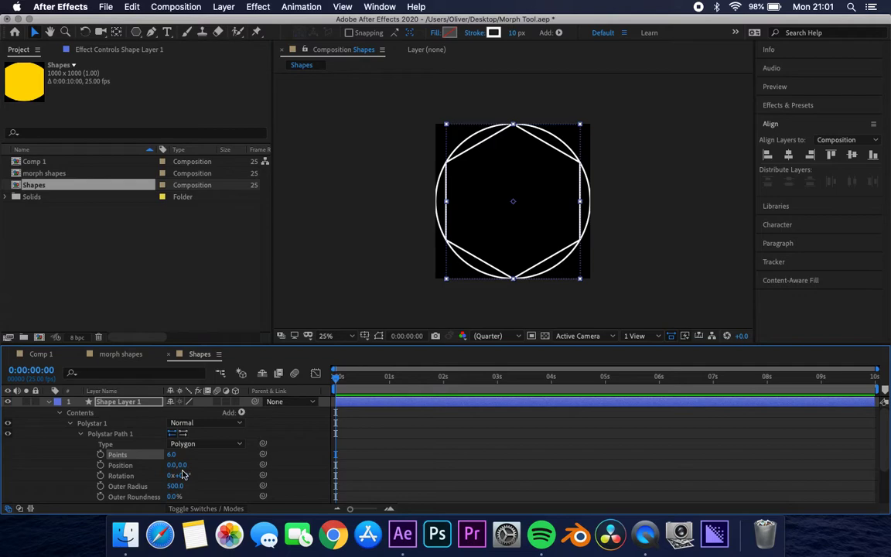
- Rename the hexagon's shape layer as Poly and collapse its properties
click(80, 433)
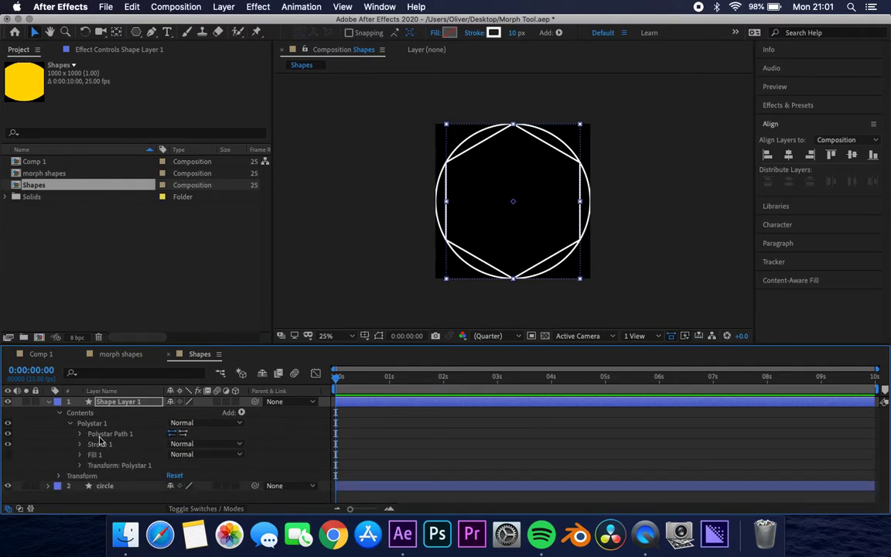
click(60, 414)
click(116, 403)
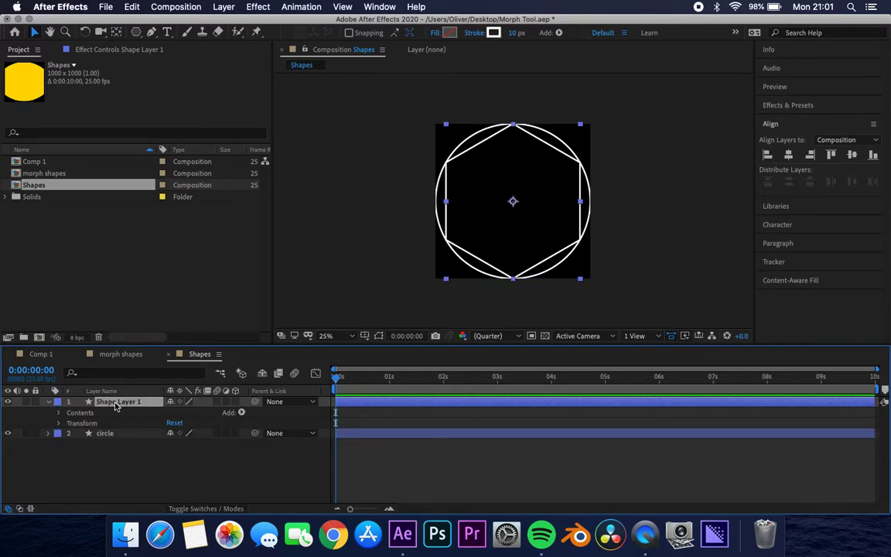
key(Return)
text(Poly)
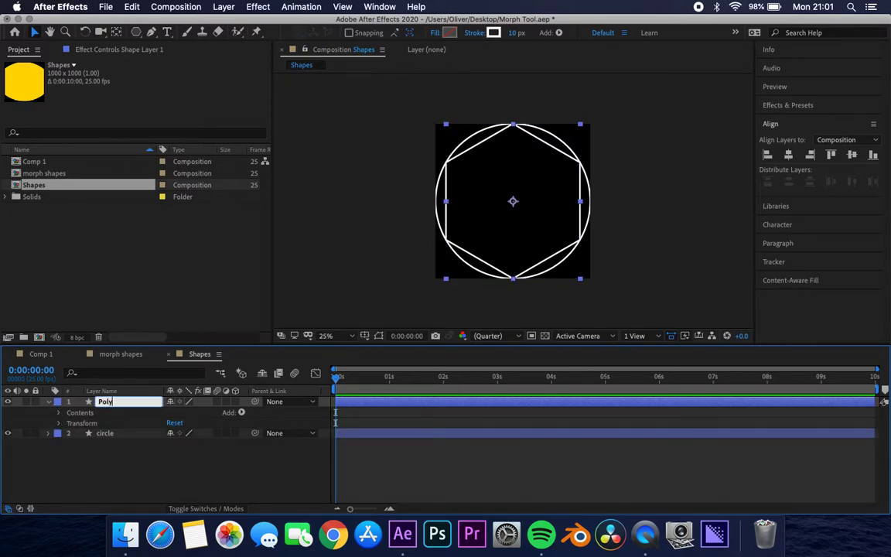
click(125, 475)
click(48, 401)
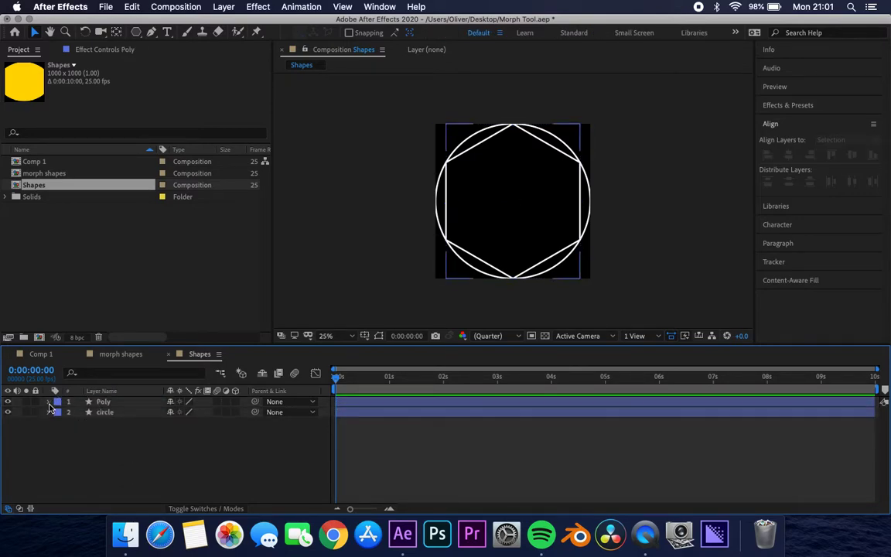
- Duplicate the Poly layer and set the copy's polygon path to 8 points
click(102, 403)
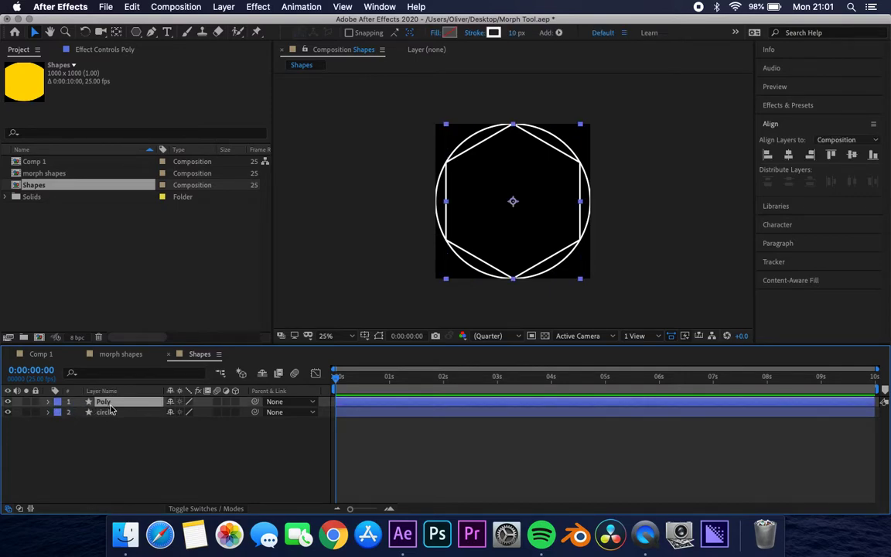
key(super+d)
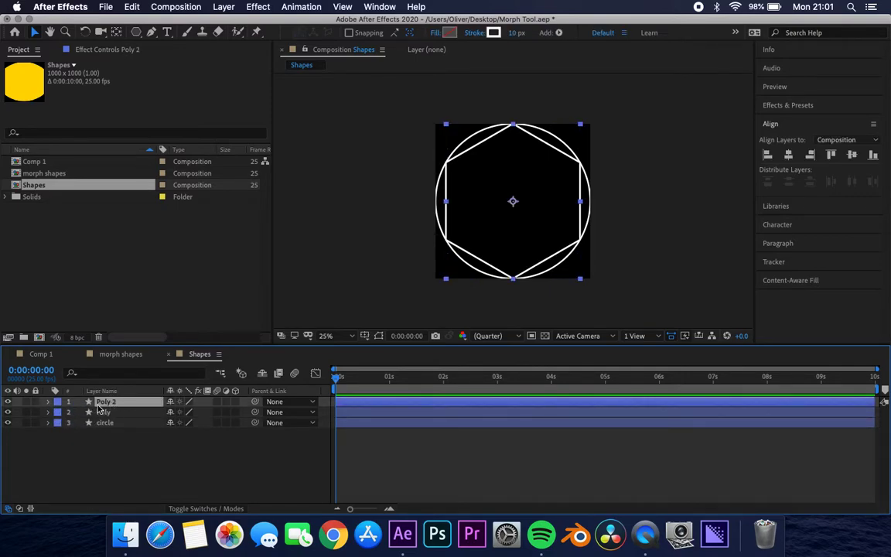
click(48, 402)
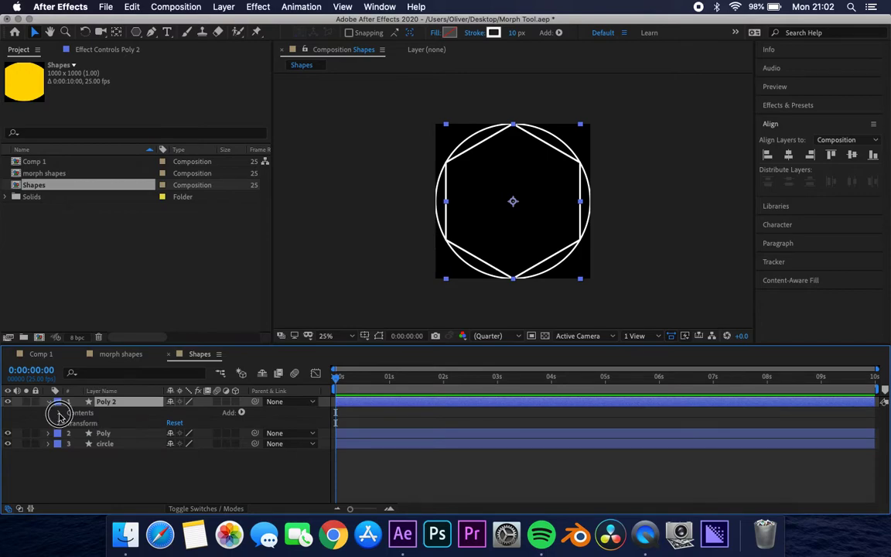
click(59, 412)
click(68, 423)
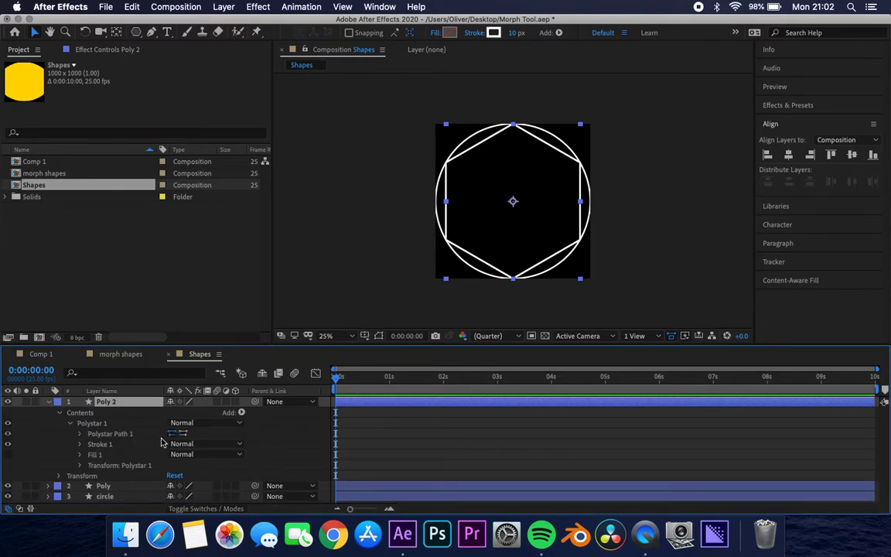
click(79, 433)
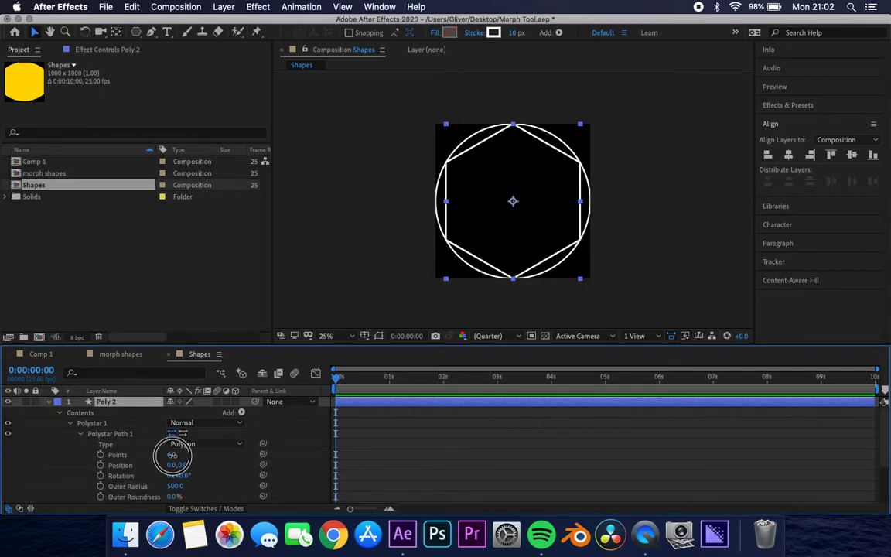
drag(171, 455, 178, 454)
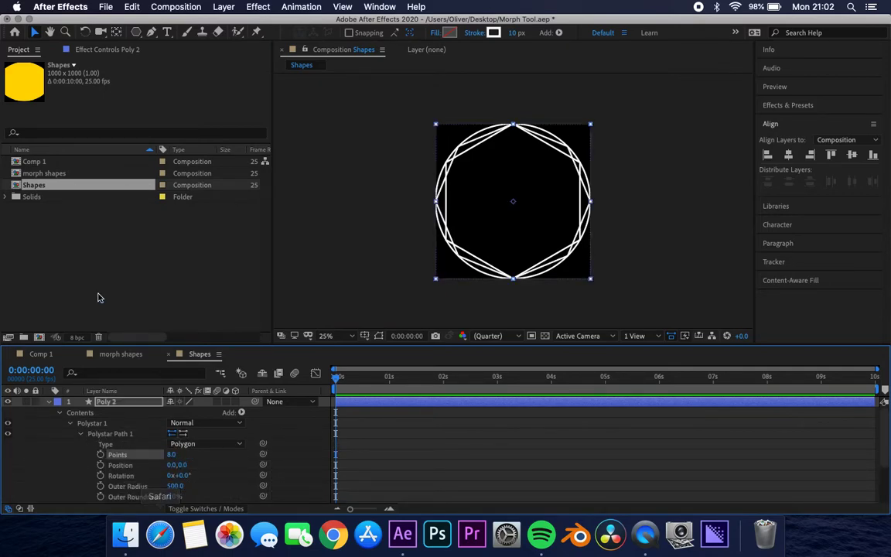
click(50, 402)
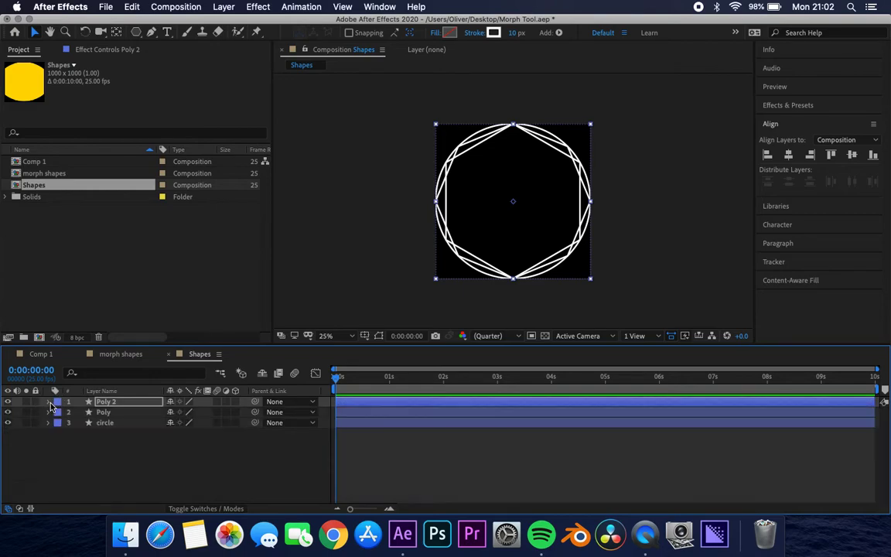
click(111, 404)
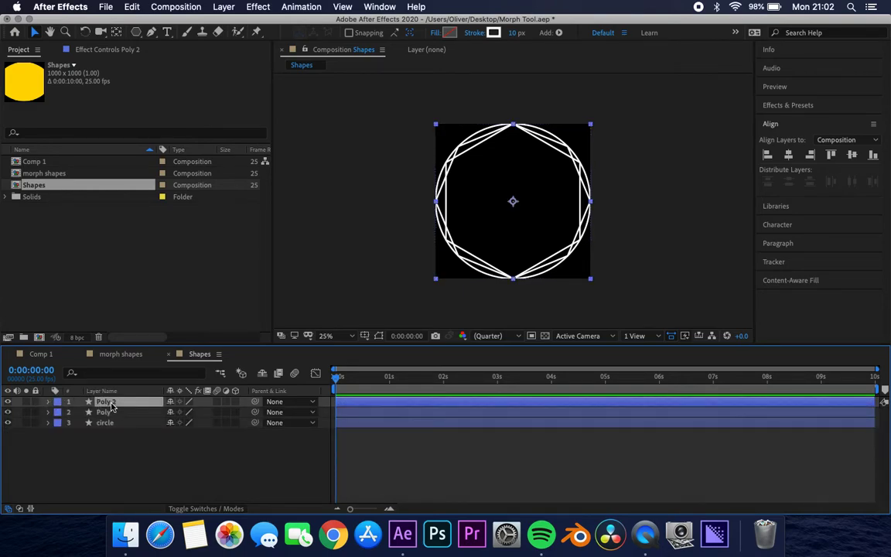
key(super+d)
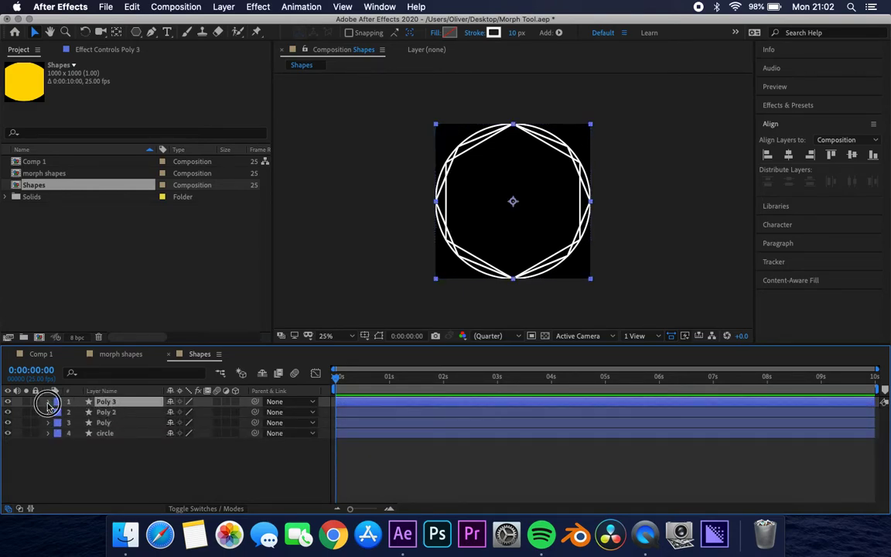
click(48, 403)
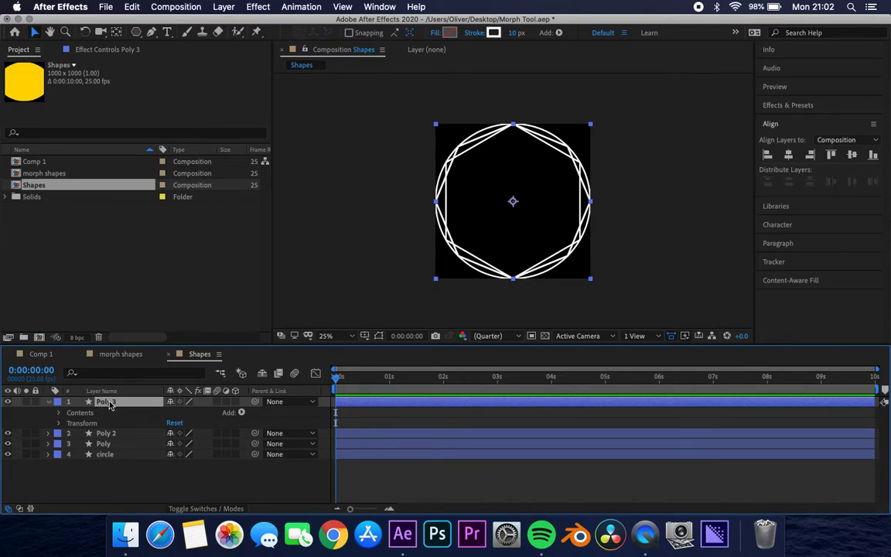
key(Delete)
- Add a full-frame star on a new shape layer with the Star tool and expand its polystar path properties
drag(136, 32, 170, 85)
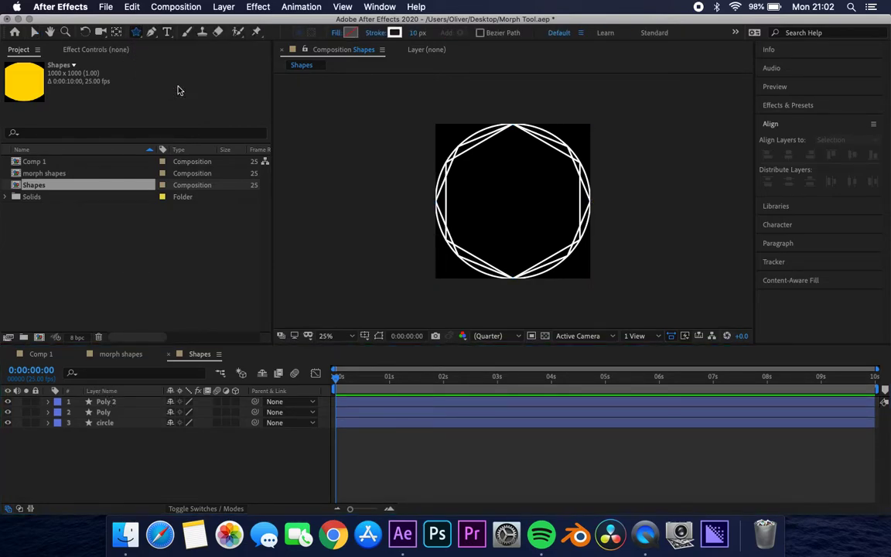
double_click(138, 33)
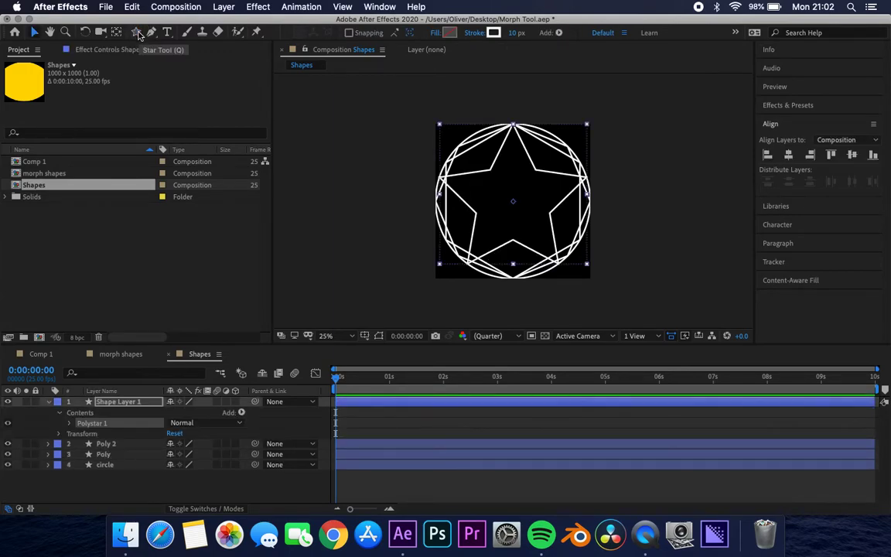
click(70, 424)
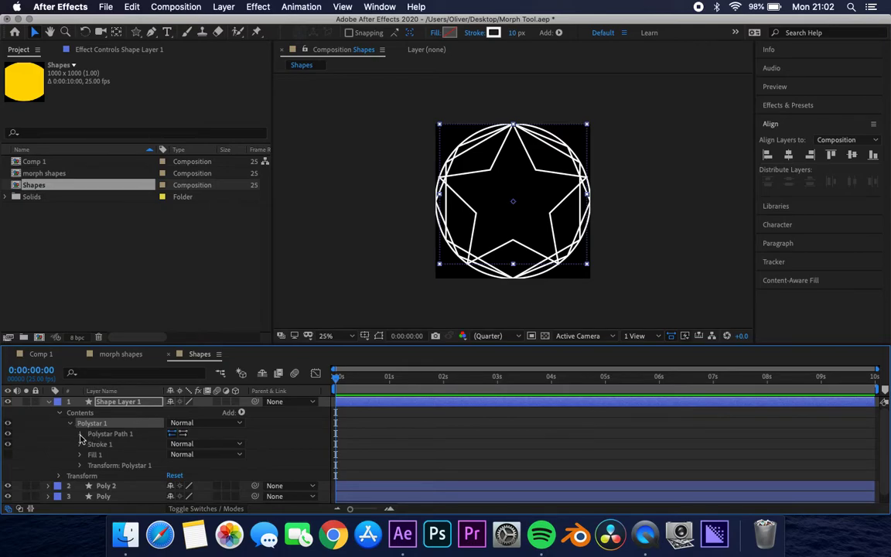
click(80, 436)
scroll(83, 445, down, 3)
scroll(84, 444, up, 2)
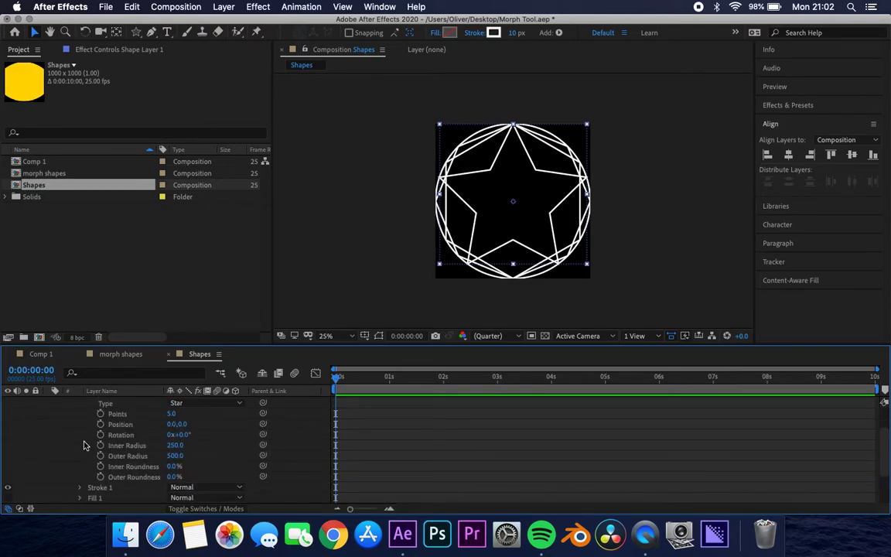
click(81, 404)
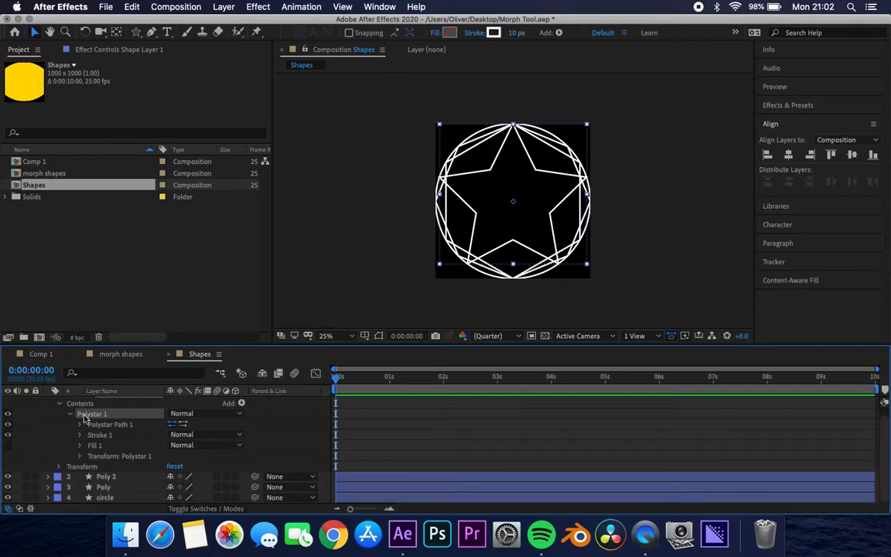
click(79, 436)
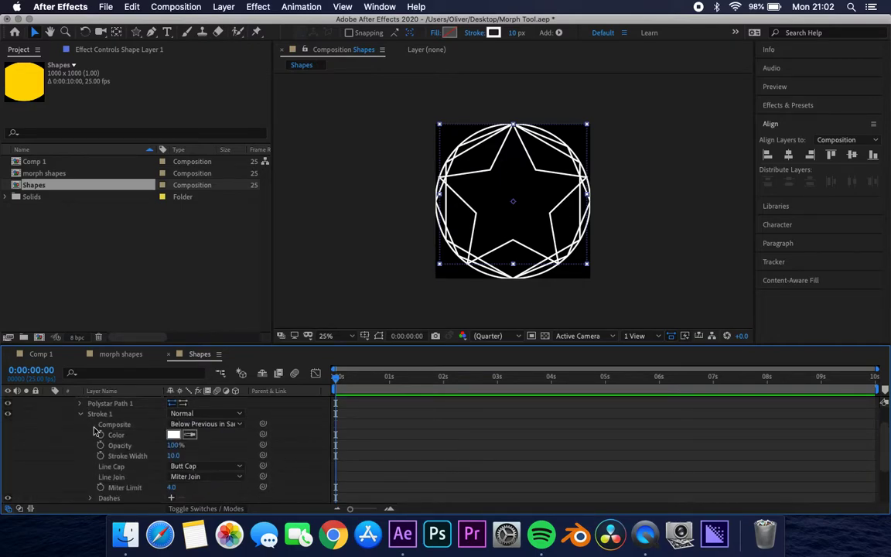
click(78, 414)
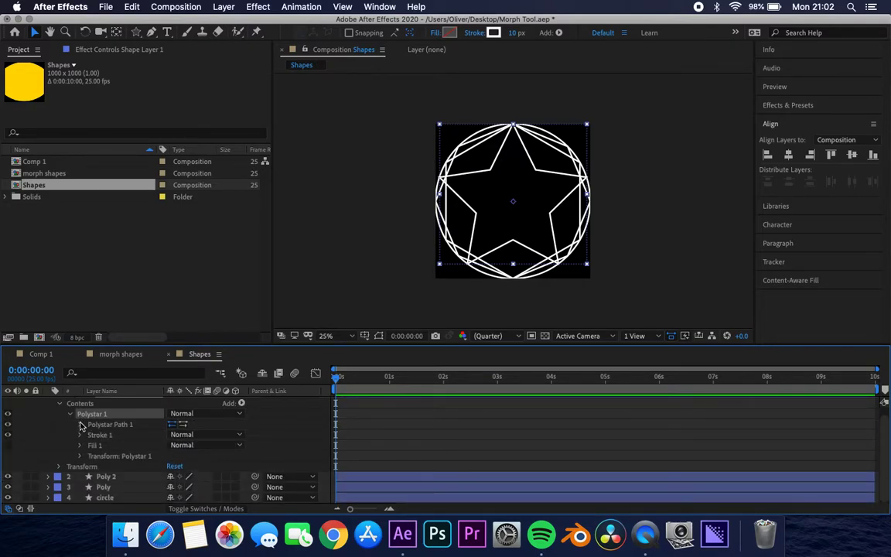
click(80, 423)
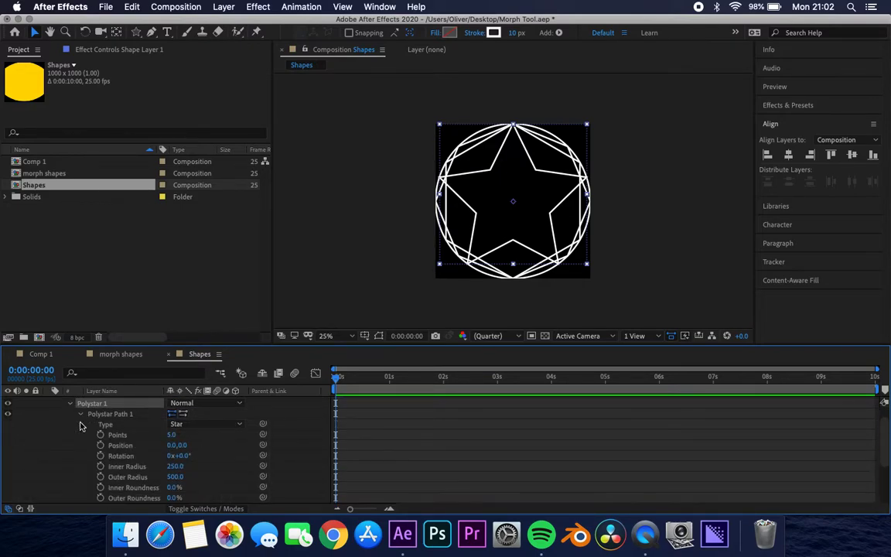
click(176, 477)
drag(176, 477, 174, 476)
key(super+z)
- Set the star's Inner Radius to 301, collapse its layer's properties and select the layer
drag(176, 467, 197, 463)
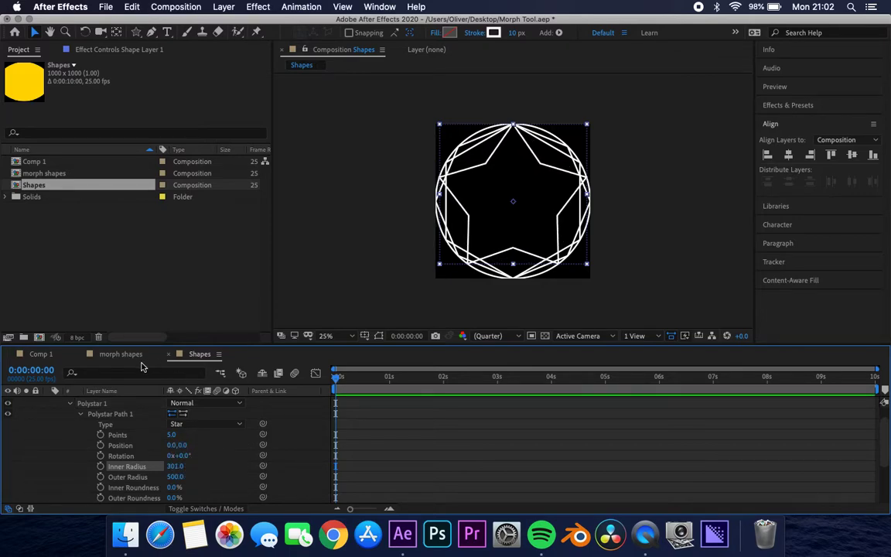
click(73, 404)
click(73, 404)
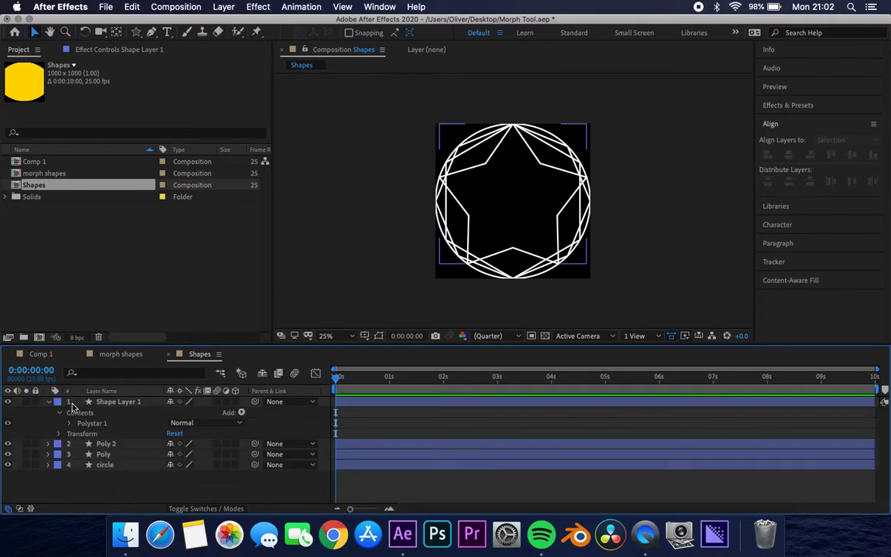
click(48, 401)
click(109, 403)
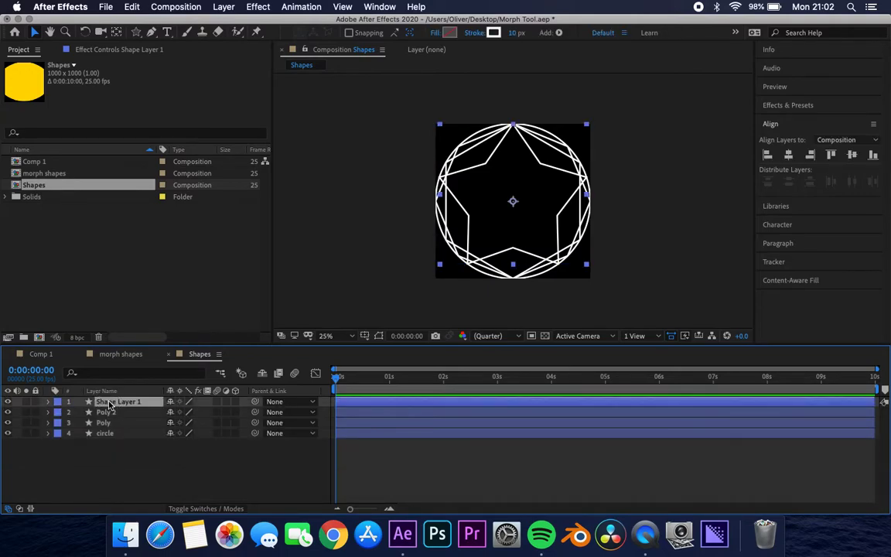
- Rename the star's shape layer as Star and close the morph shapes and Comp 1 timelines
key(Return)
text(Star)
click(113, 467)
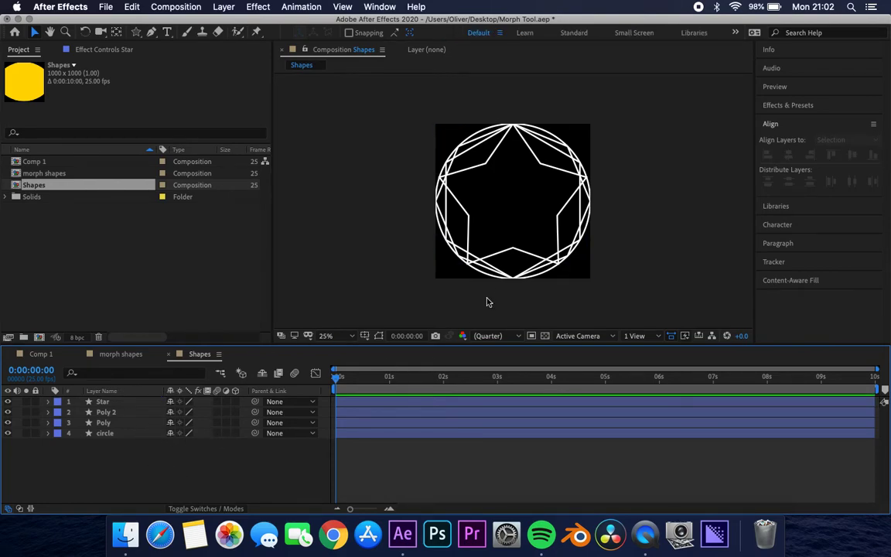
click(78, 355)
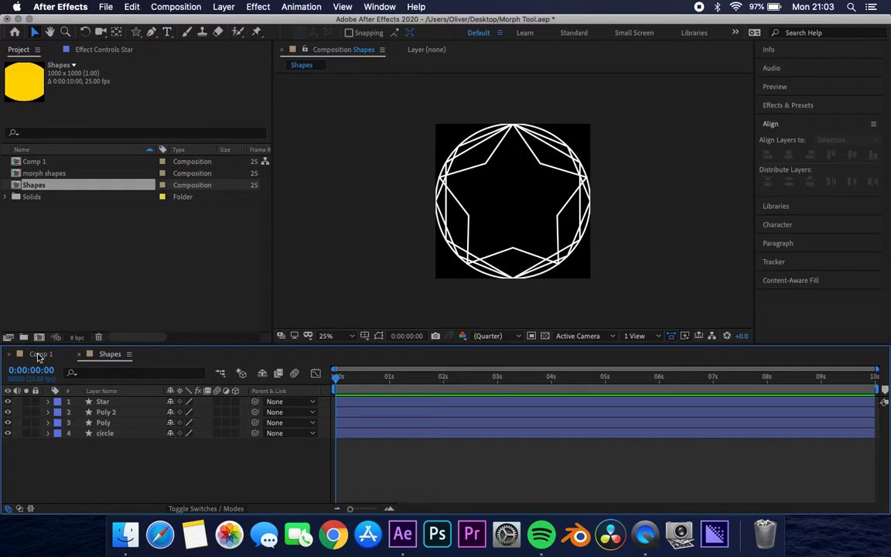
click(10, 356)
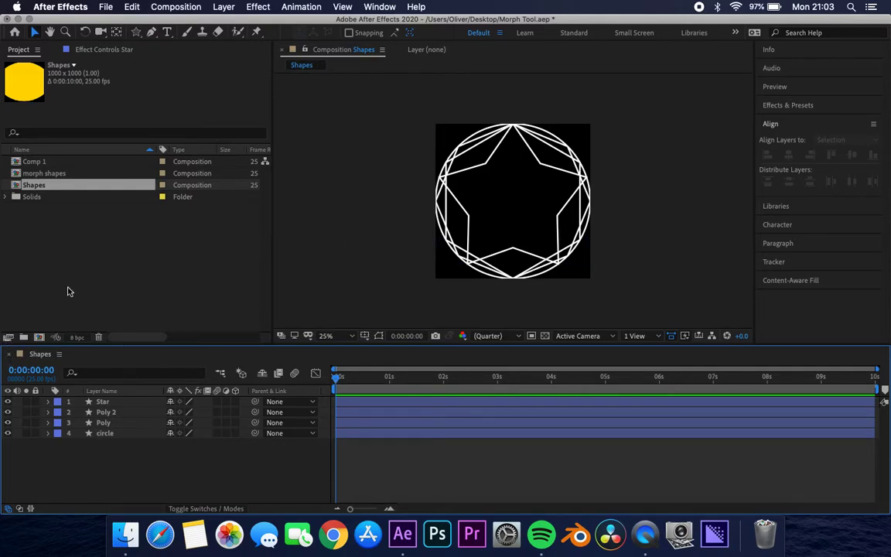
click(39, 337)
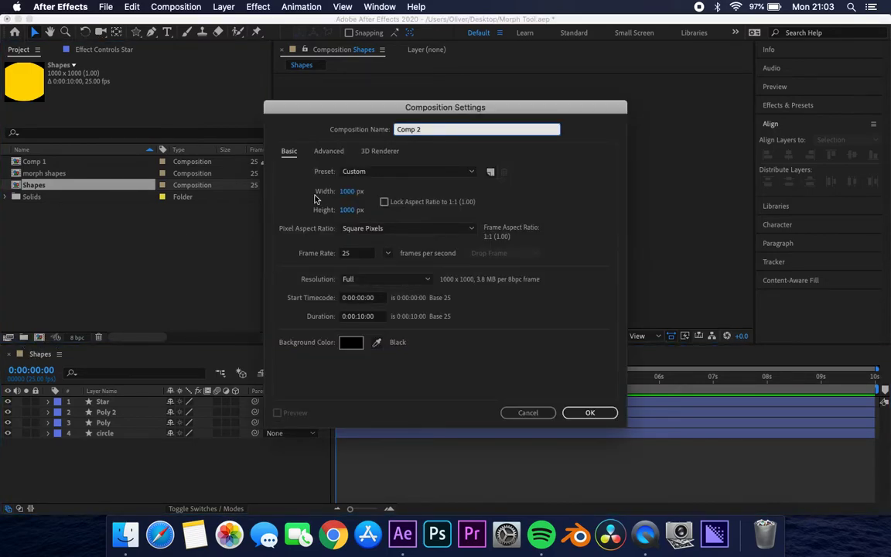
drag(431, 130, 389, 134)
key(Return)
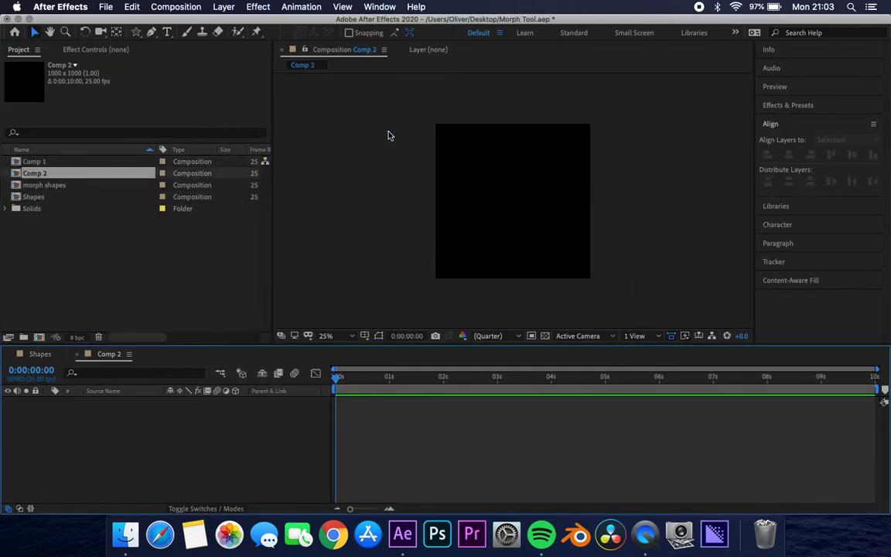
key(Delete)
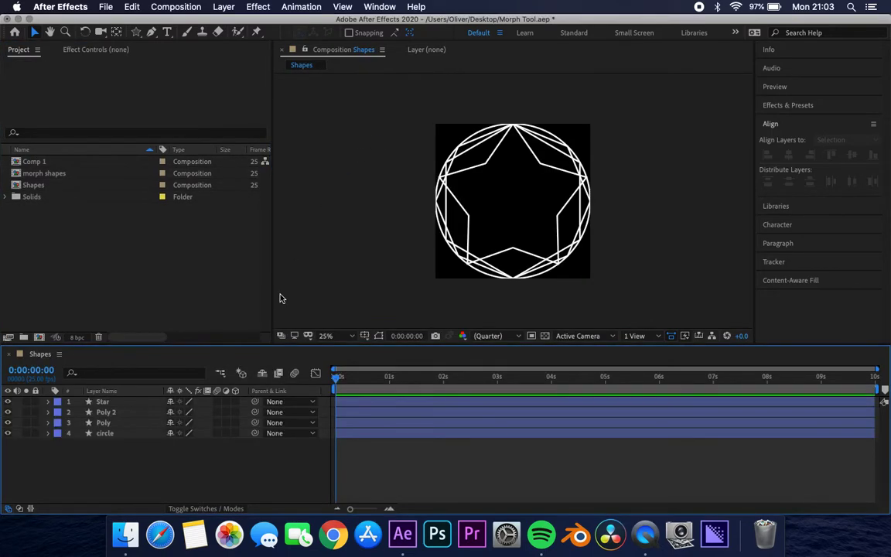
- Create a composition named Morph tut with the HDTV 1080 25 preset and turn on its transparency grid
click(39, 337)
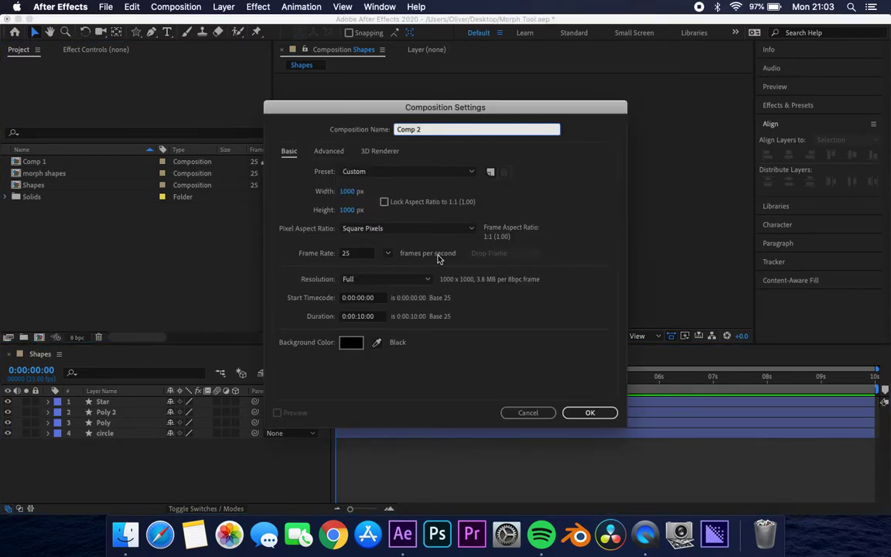
click(400, 129)
text(Morph)
click(363, 171)
scroll(424, 426, down, 3)
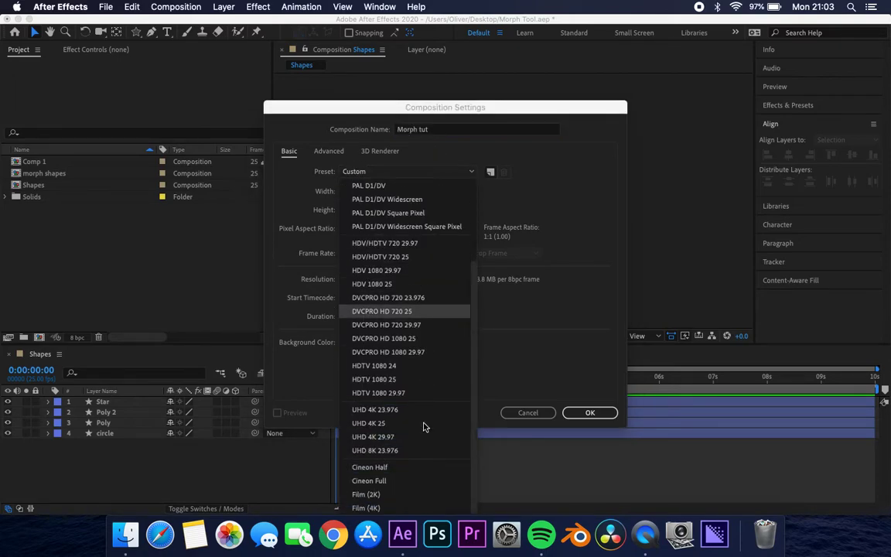
click(379, 380)
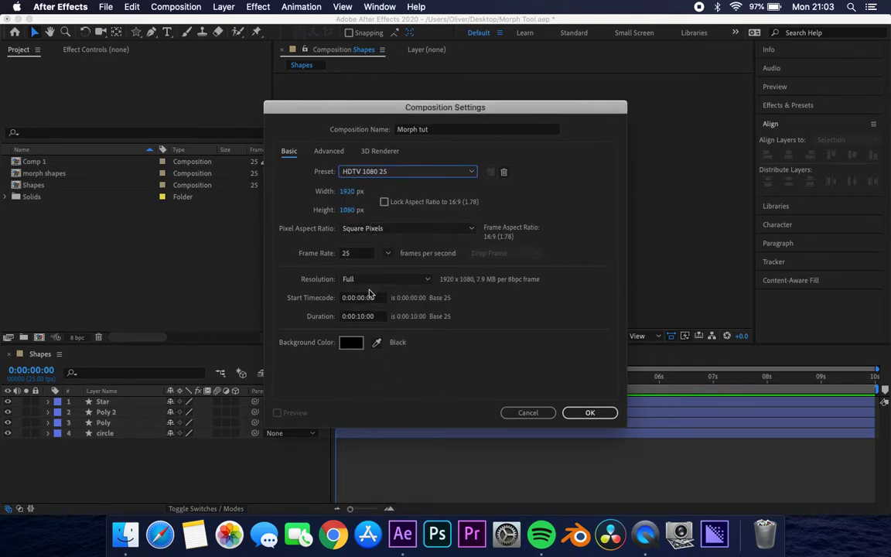
click(584, 412)
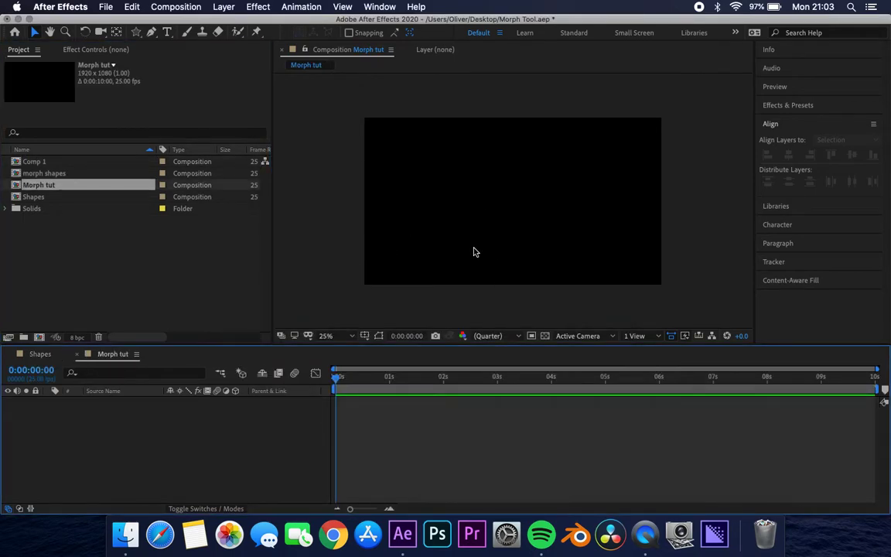
click(545, 335)
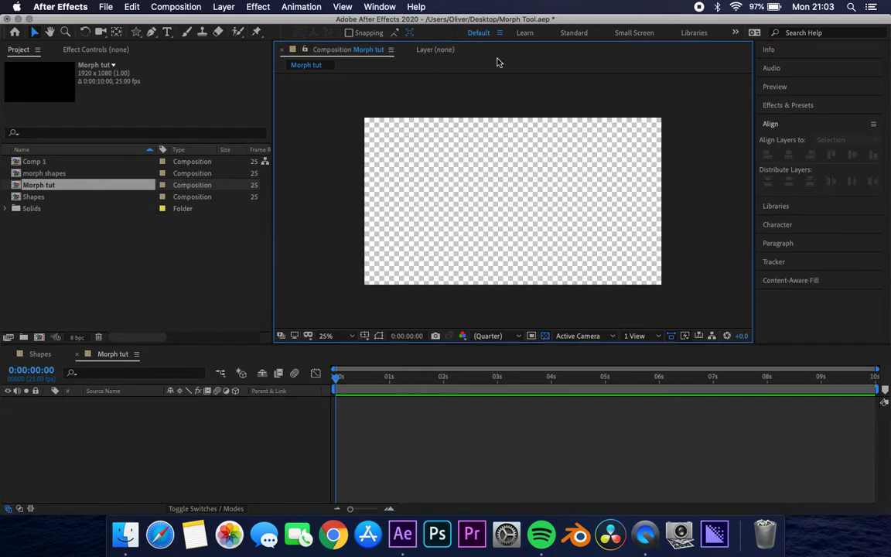
- Add a composition-sized deep cyan solid as the background of Morph tut
right_click(162, 444)
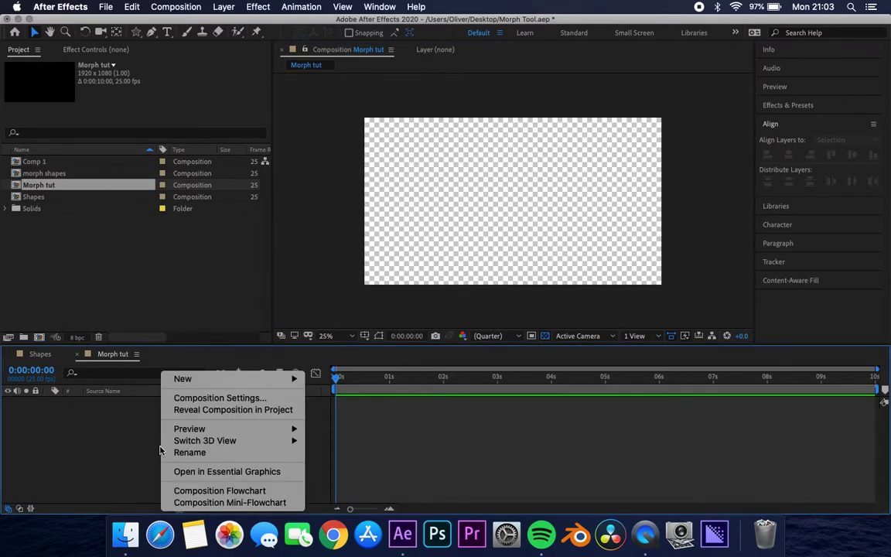
click(68, 418)
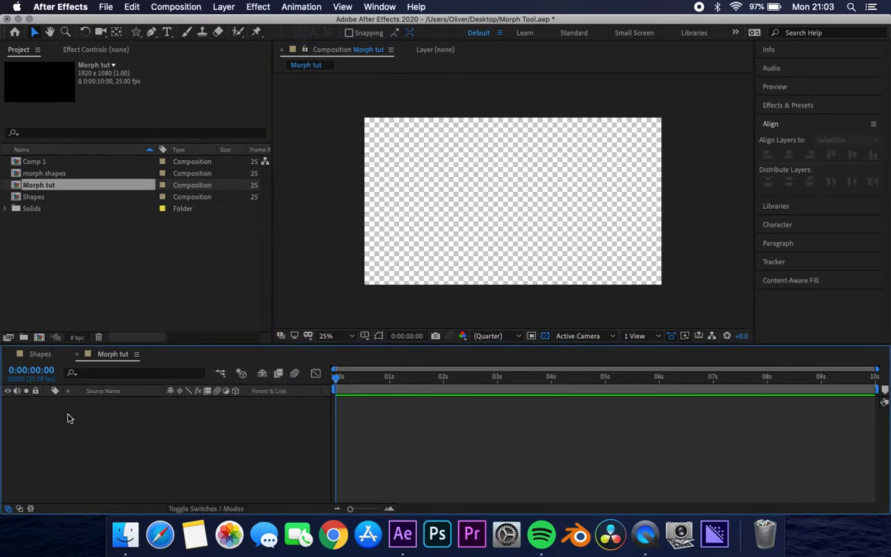
right_click(174, 473)
mouse_move(263, 379)
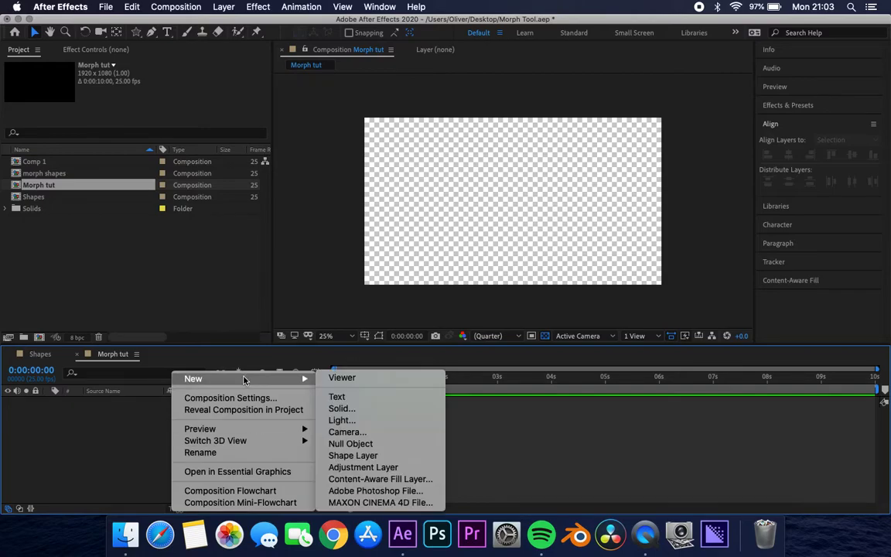
click(354, 409)
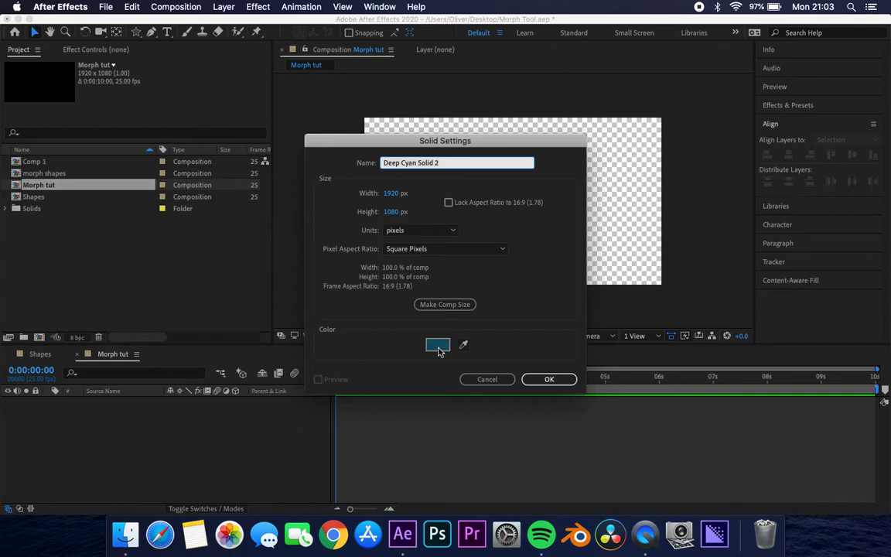
click(443, 305)
click(541, 380)
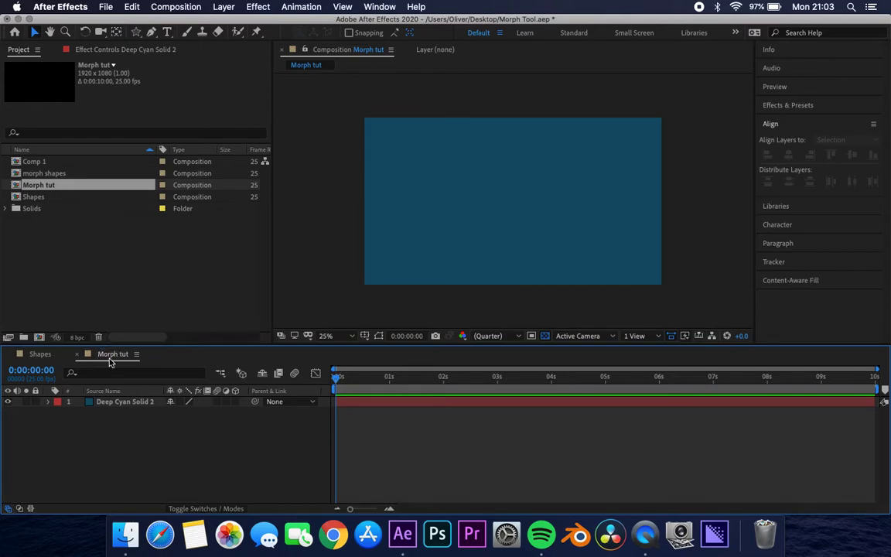
- Place the Shapes timeline after Morph tut and copy its circle layer into the Morph tut composition
drag(40, 355, 115, 356)
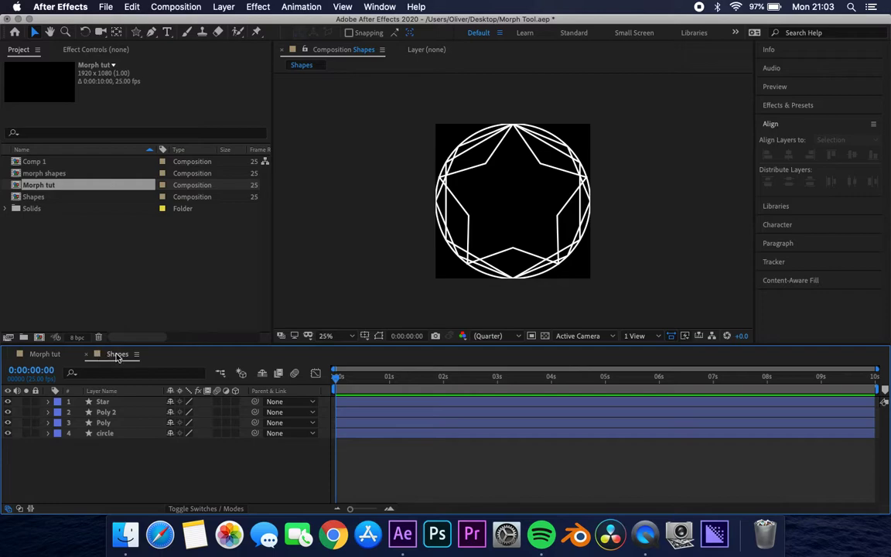
click(108, 435)
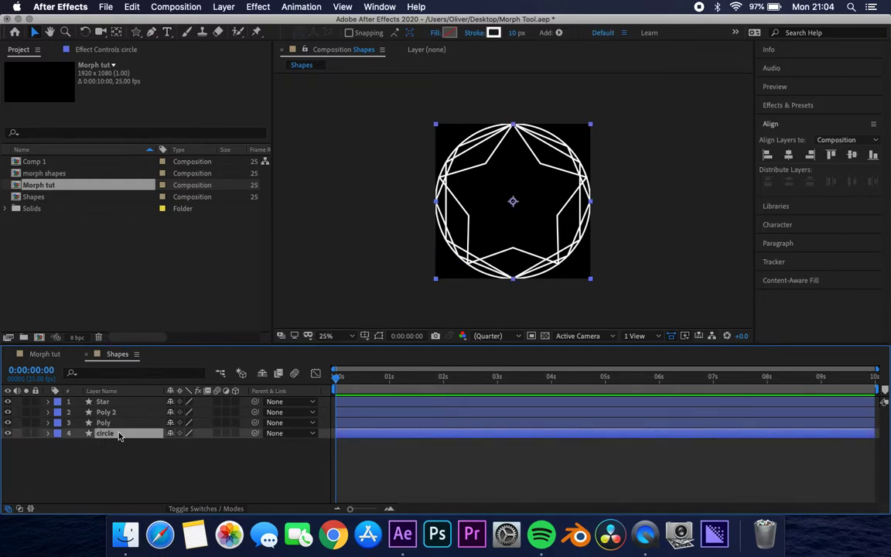
click(43, 353)
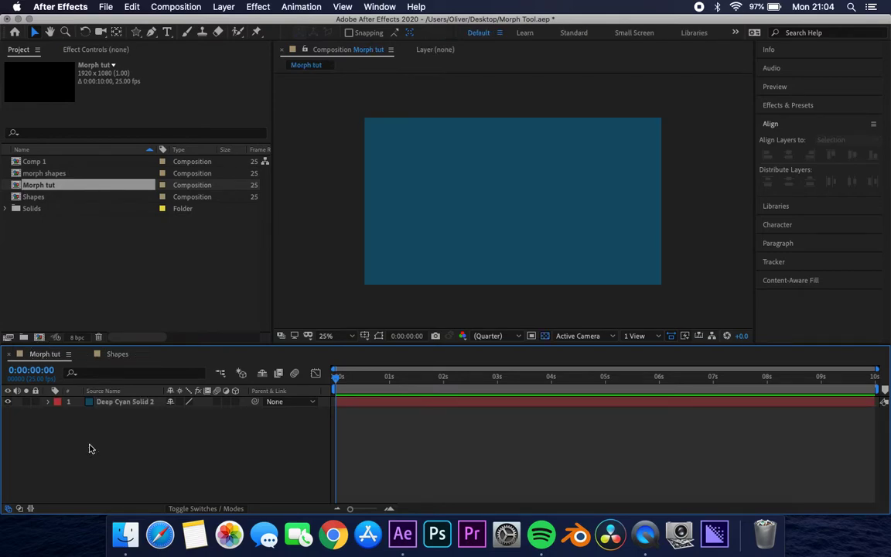
key(super+v)
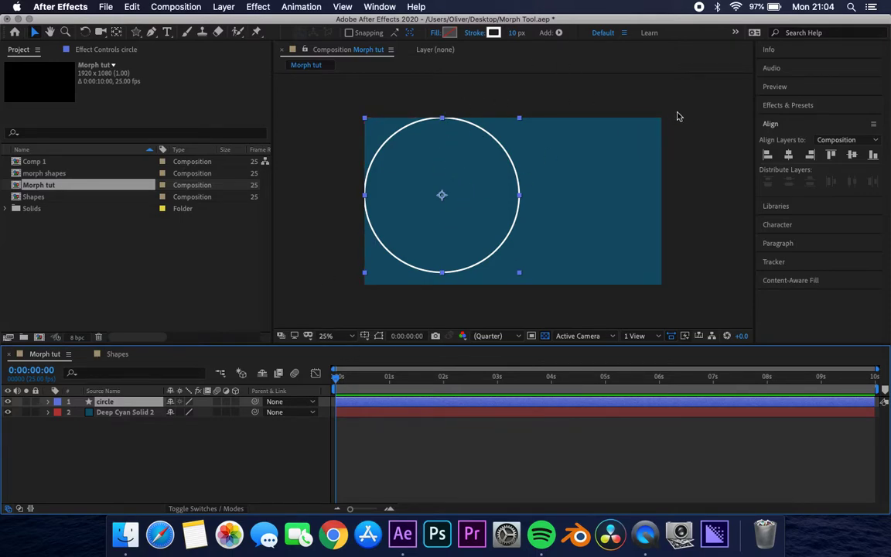
- Align the circle layer to the horizontal and vertical centre of the composition
click(782, 128)
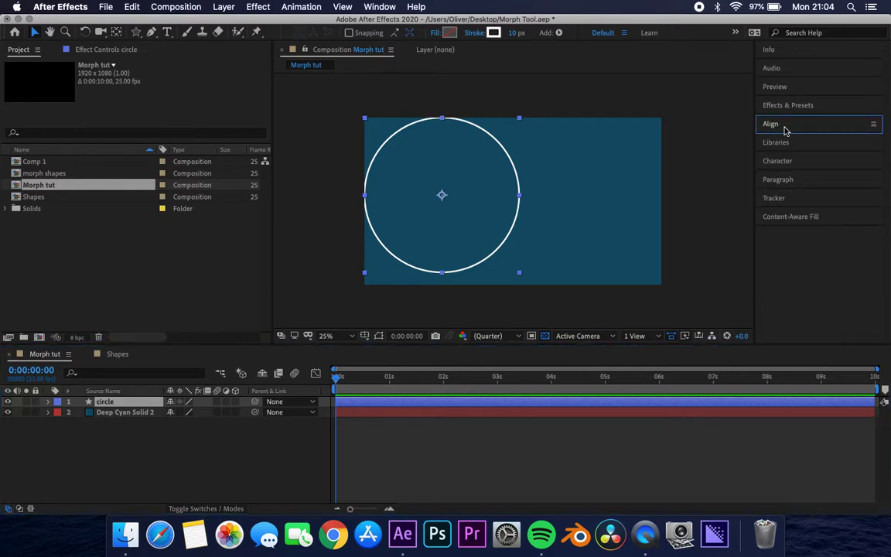
click(783, 129)
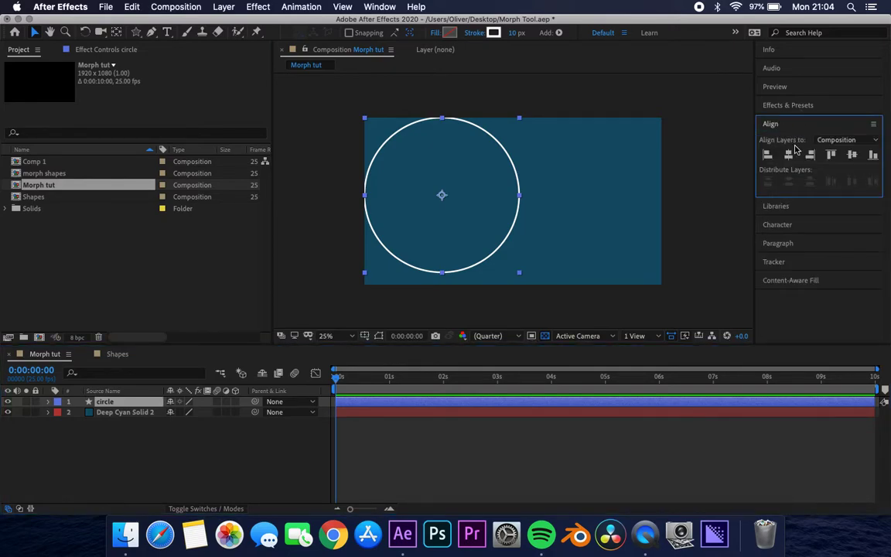
click(787, 154)
click(849, 156)
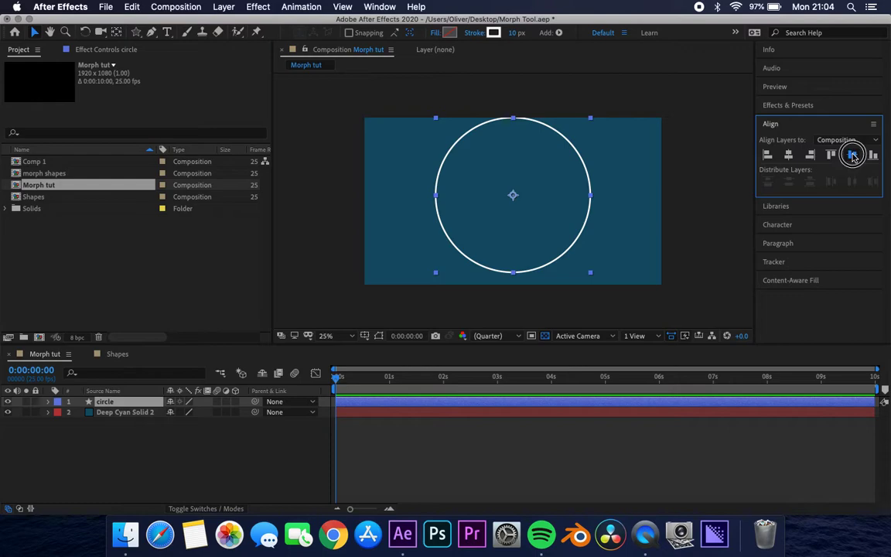
click(219, 452)
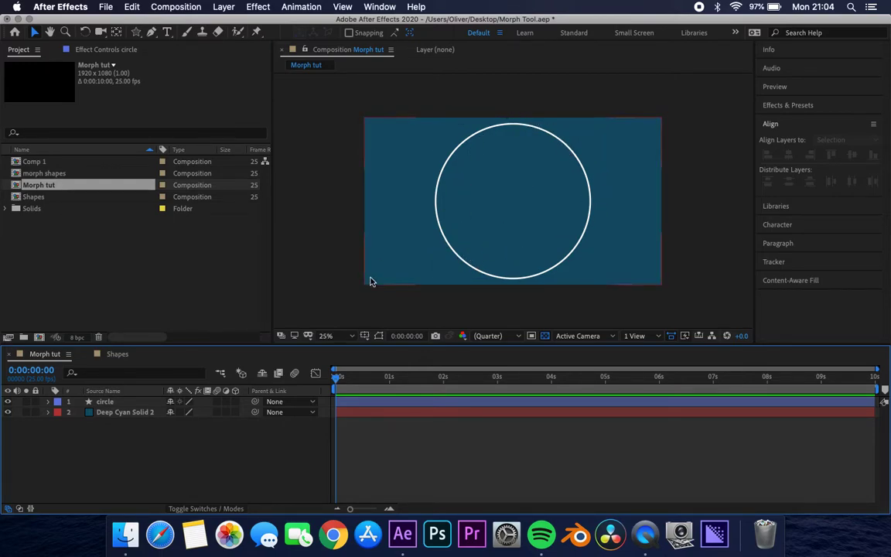
- Scale the circle layer down to 58%
click(110, 403)
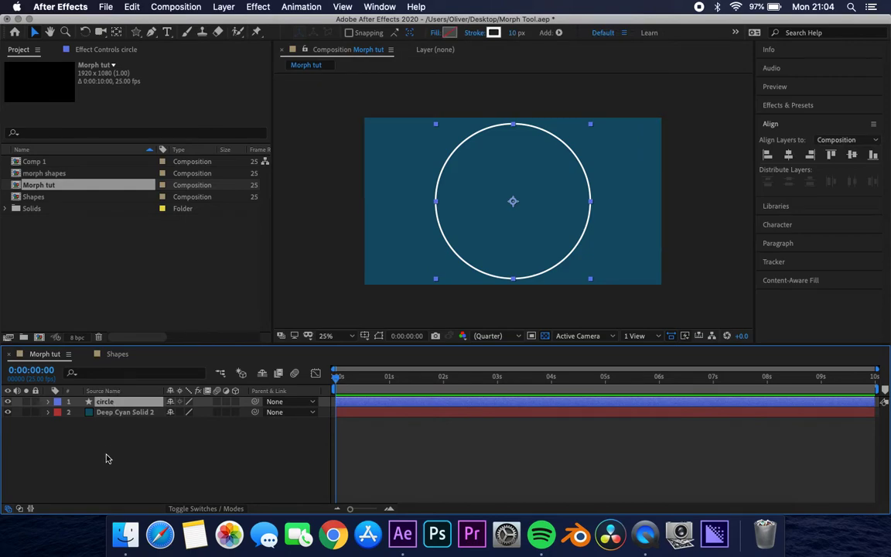
key(s)
drag(186, 412, 154, 412)
click(188, 452)
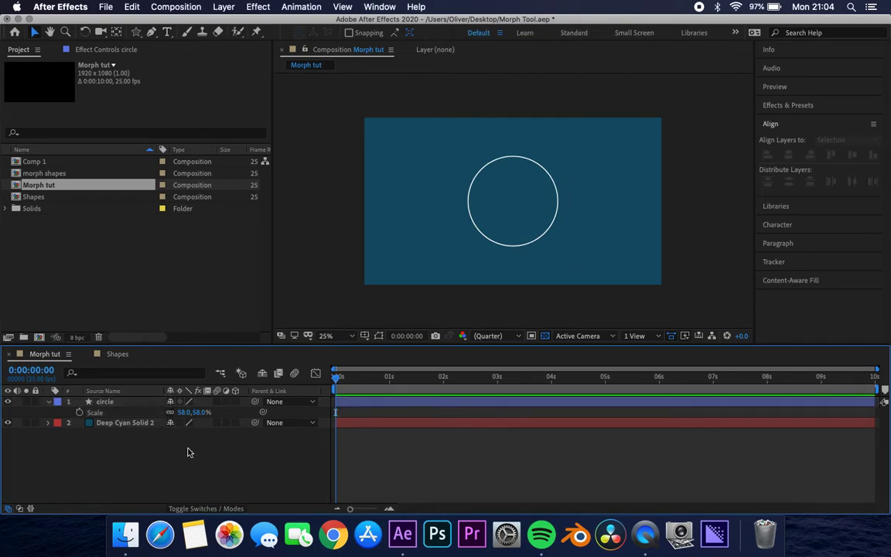
- Fit the composition to its viewer and enlarge the viewer by narrowing the Project panel and shortening the timeline
click(325, 336)
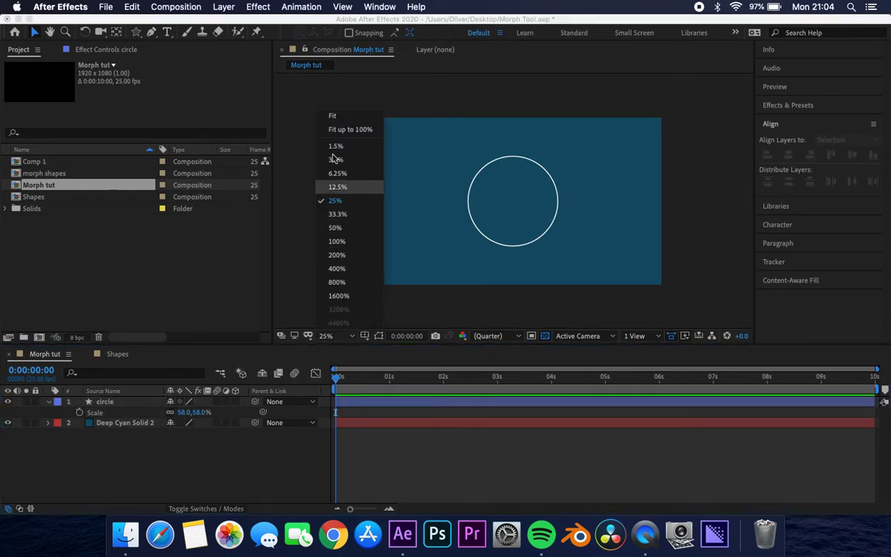
click(332, 115)
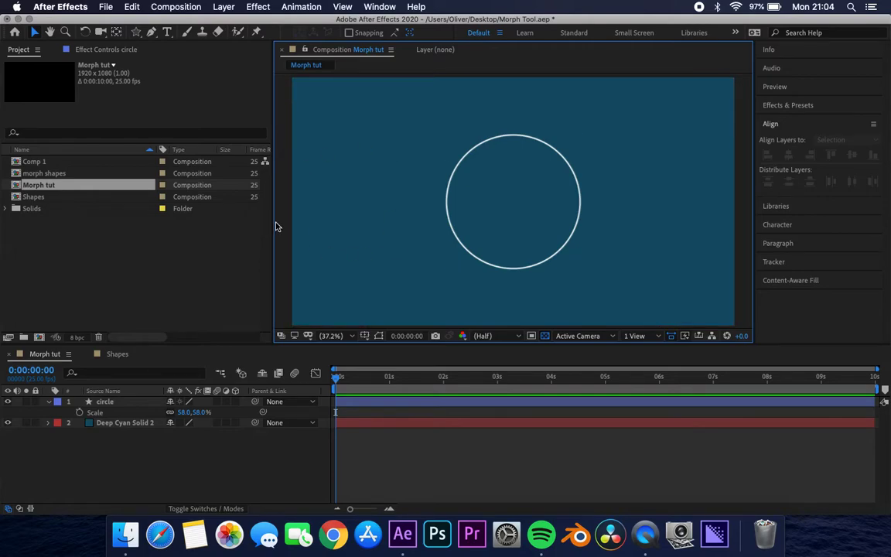
drag(274, 222, 141, 232)
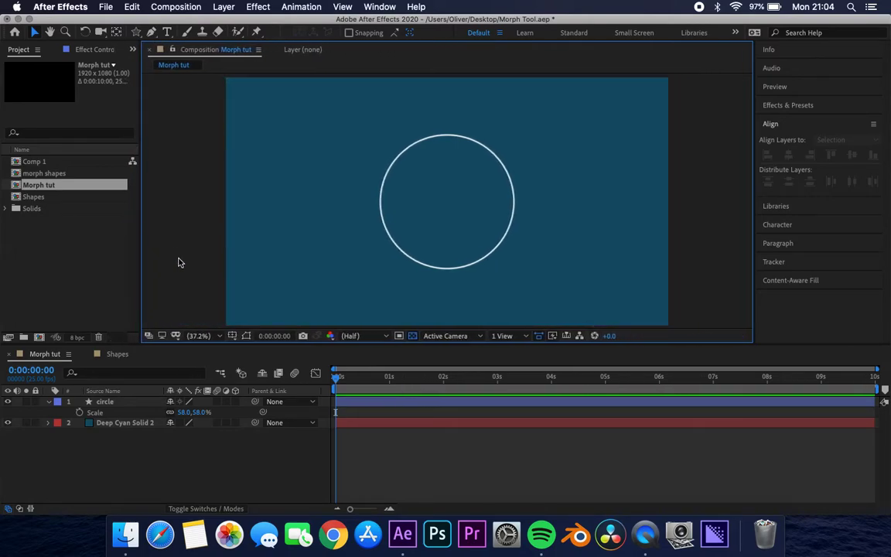
drag(215, 343, 219, 374)
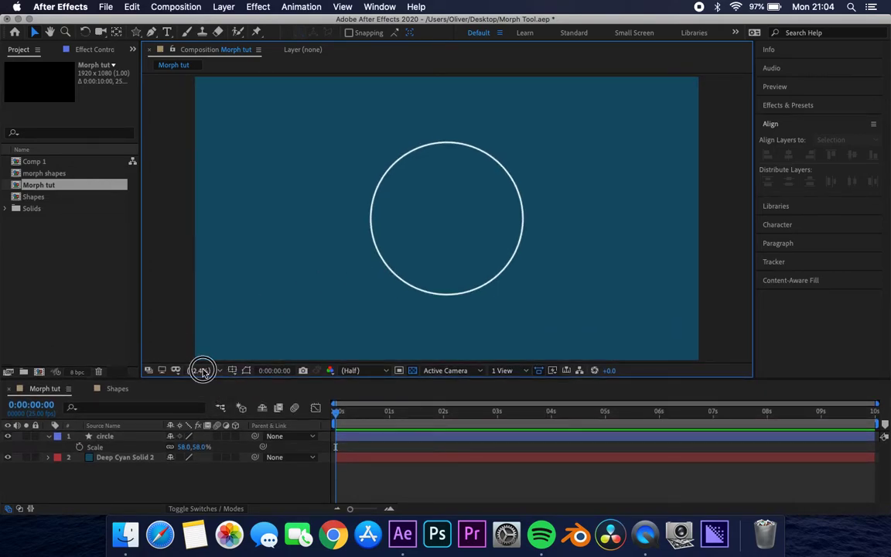
click(201, 370)
click(130, 481)
- Rename the circle layer in Morph tut as Morph 1 and expand its properties
click(71, 437)
click(49, 437)
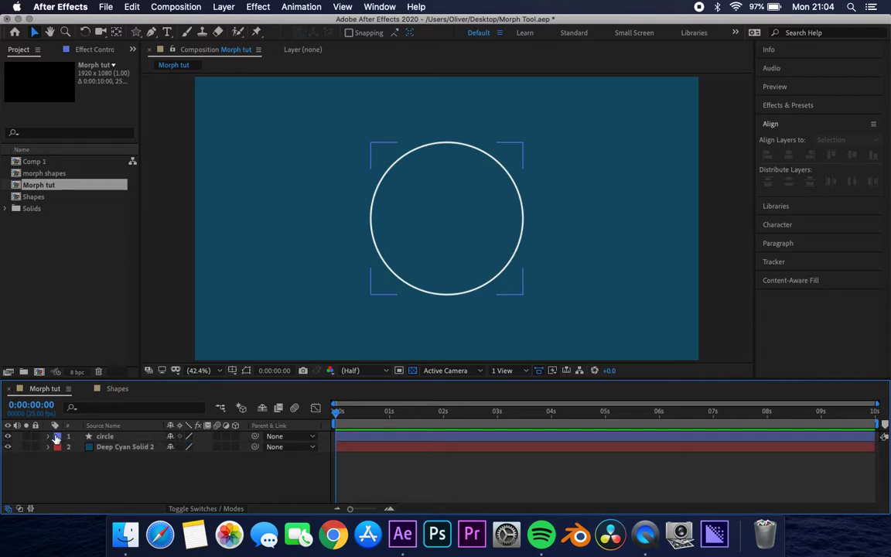
click(103, 438)
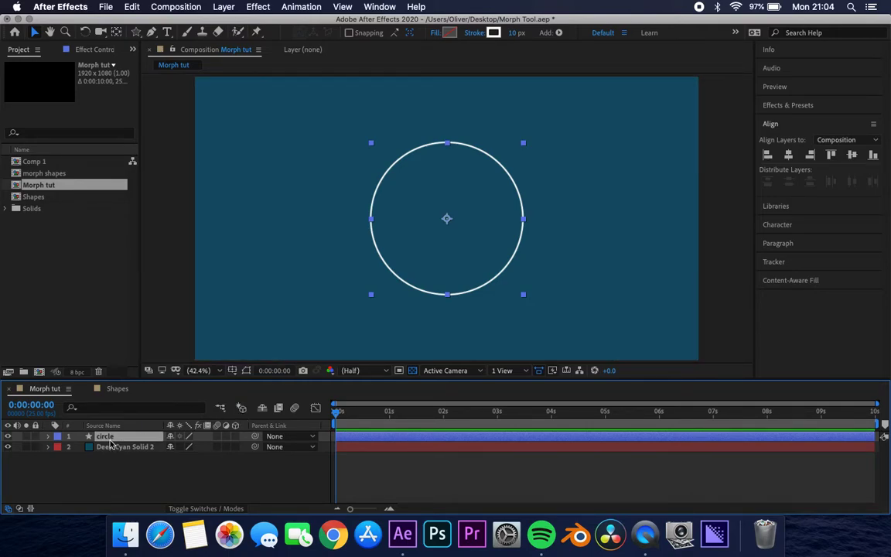
key(Return)
text(Morph)
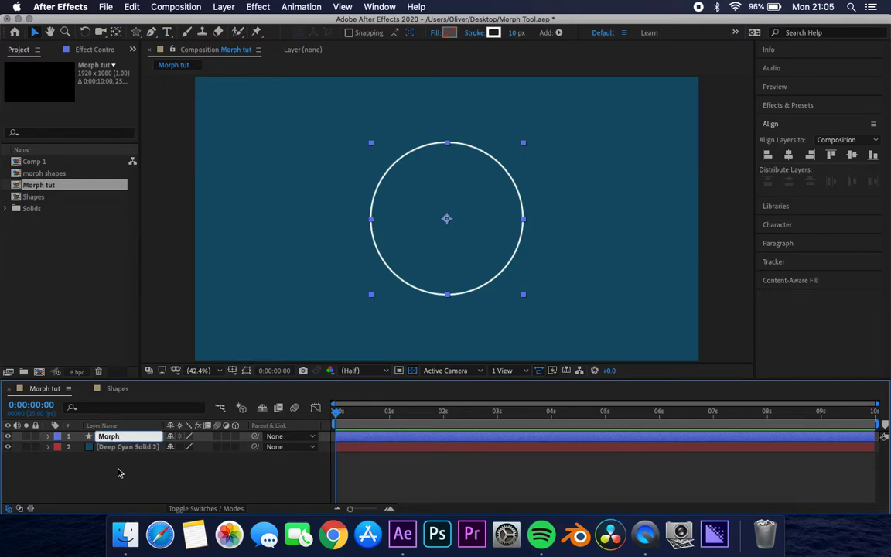
text( 1)
click(127, 491)
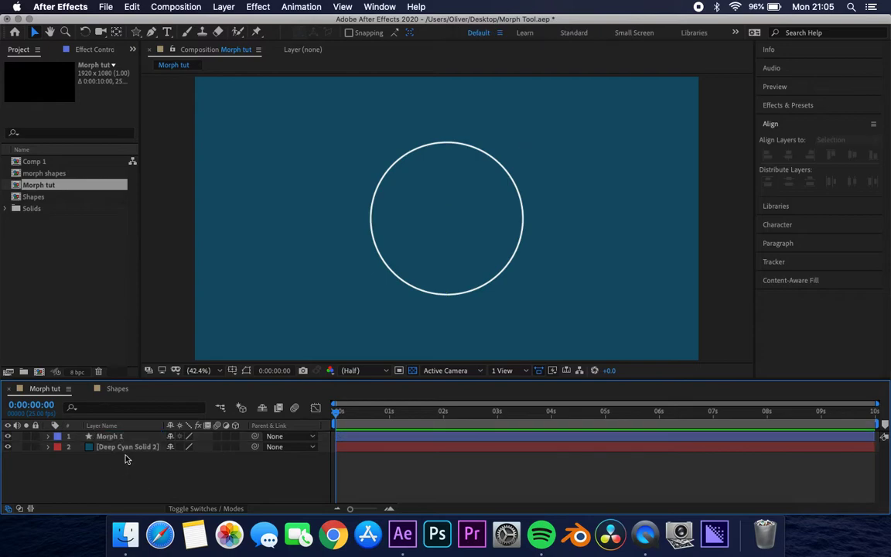
click(46, 437)
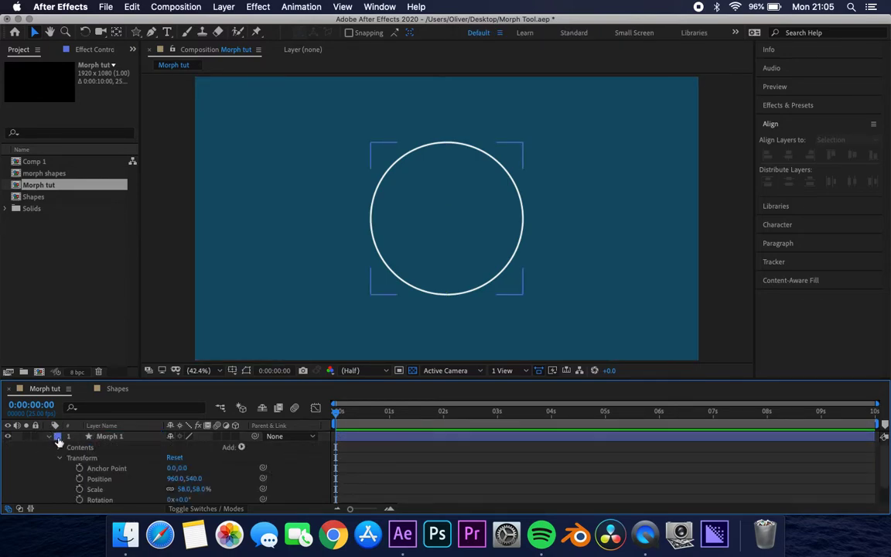
- Convert the Ellipse Path 1 of the Morph 1 layer to a Bezier path
click(58, 457)
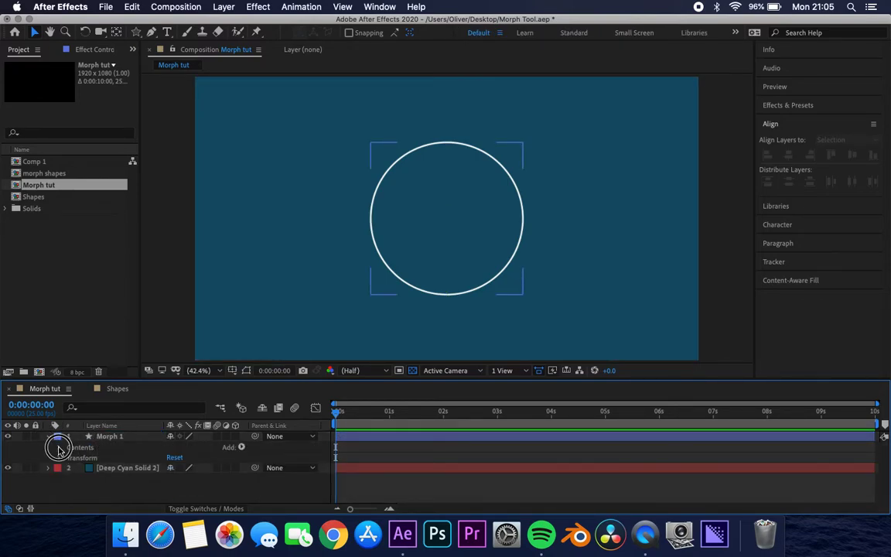
click(59, 448)
click(69, 458)
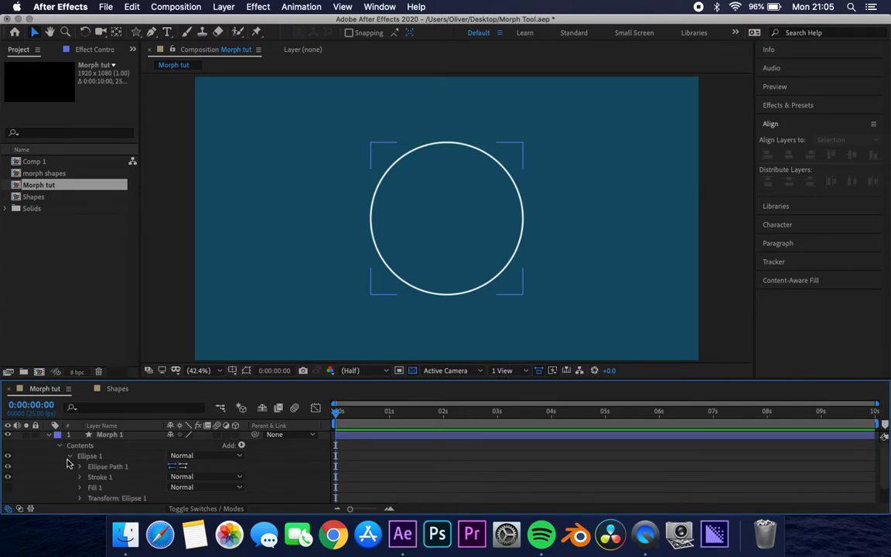
click(104, 468)
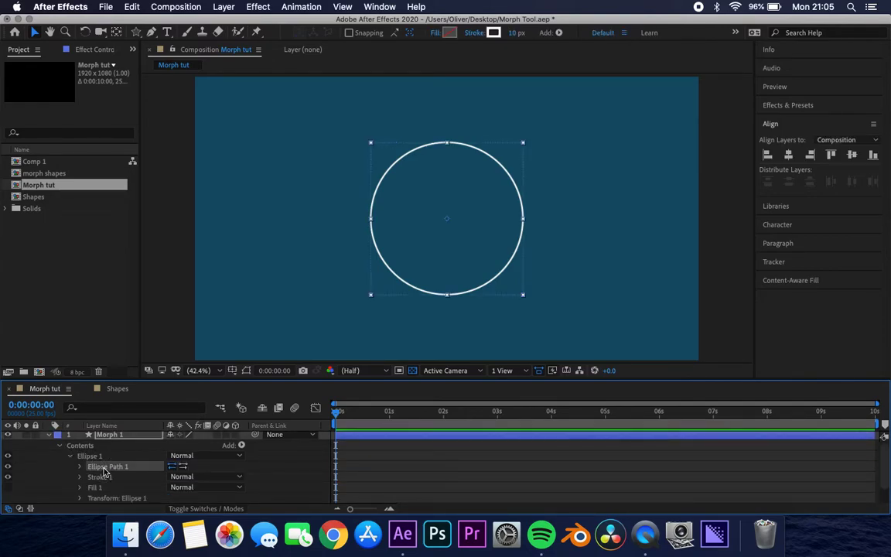
right_click(105, 469)
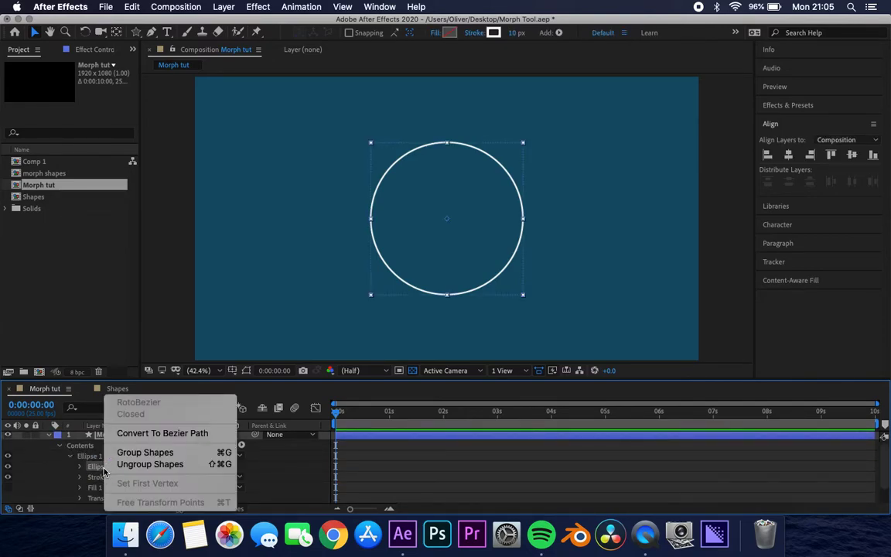
click(151, 433)
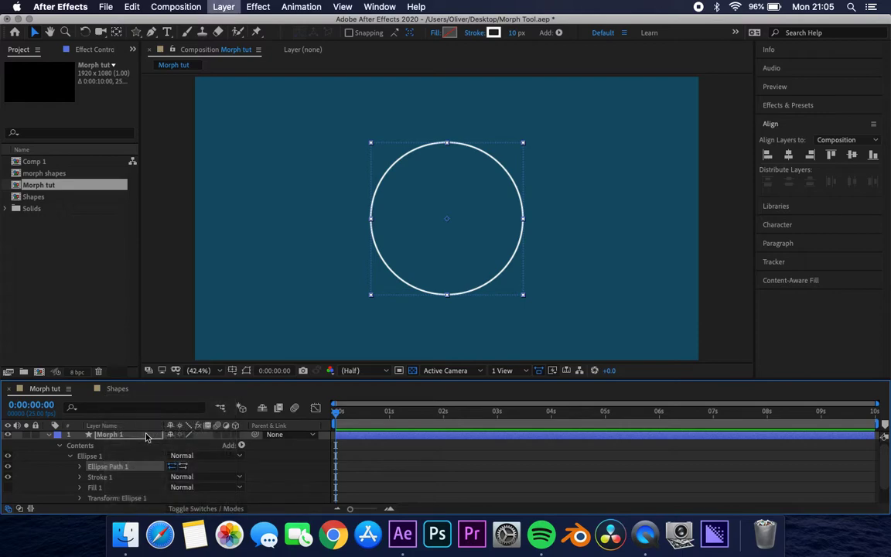
- Show the shape path outlines and set the circle's rightmost point as the path's first vertex
click(106, 467)
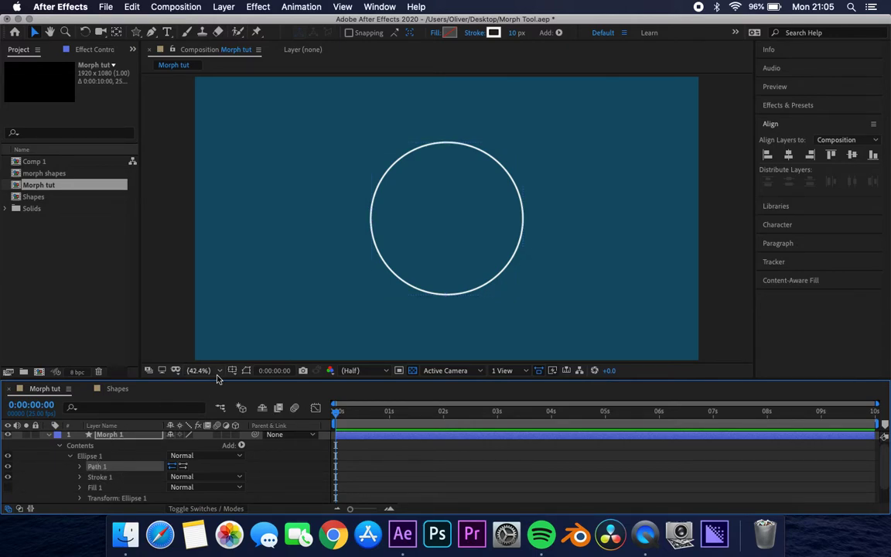
click(246, 371)
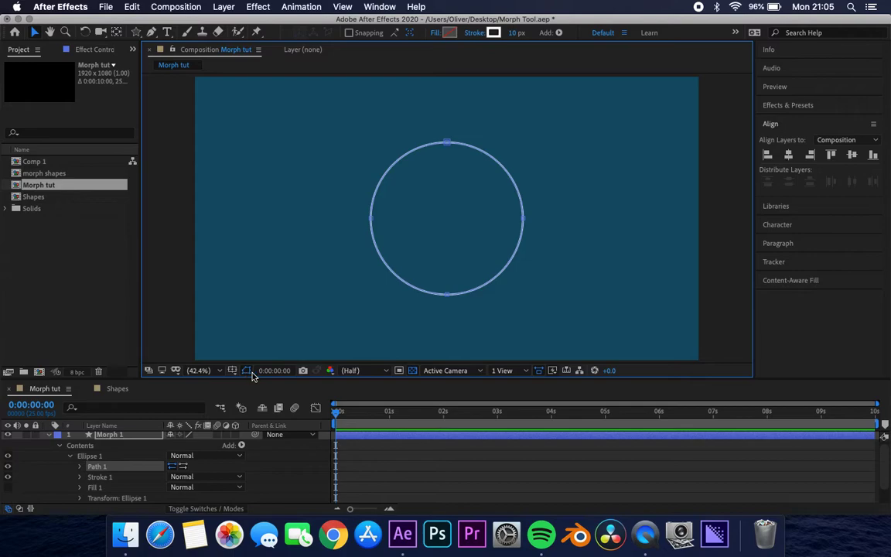
click(447, 142)
click(524, 221)
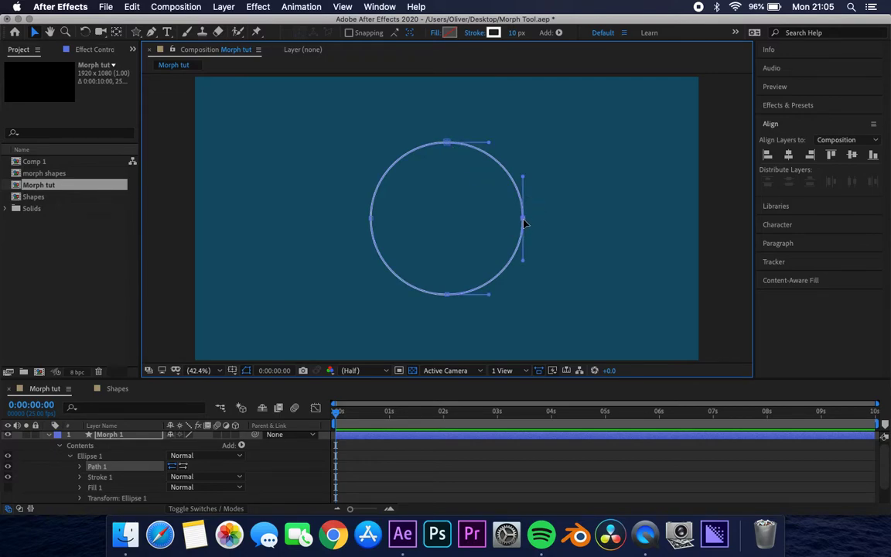
right_click(523, 223)
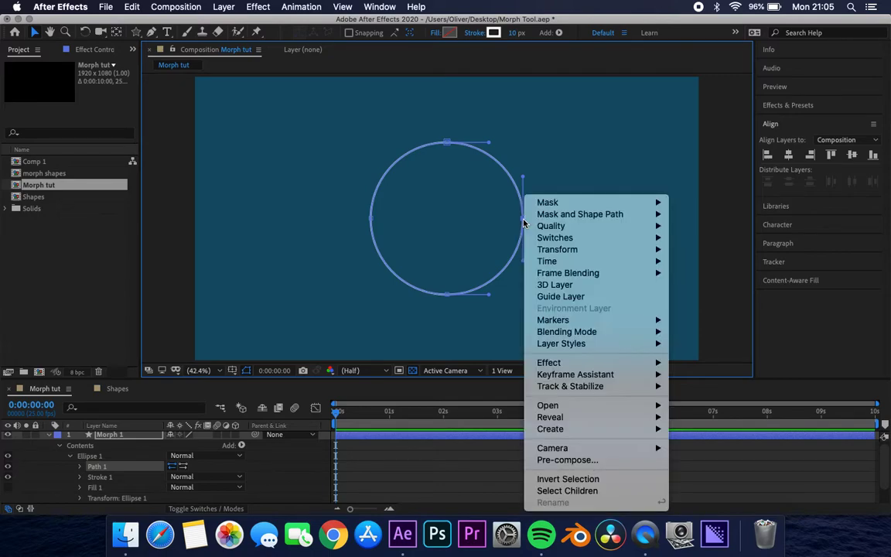
mouse_move(548, 219)
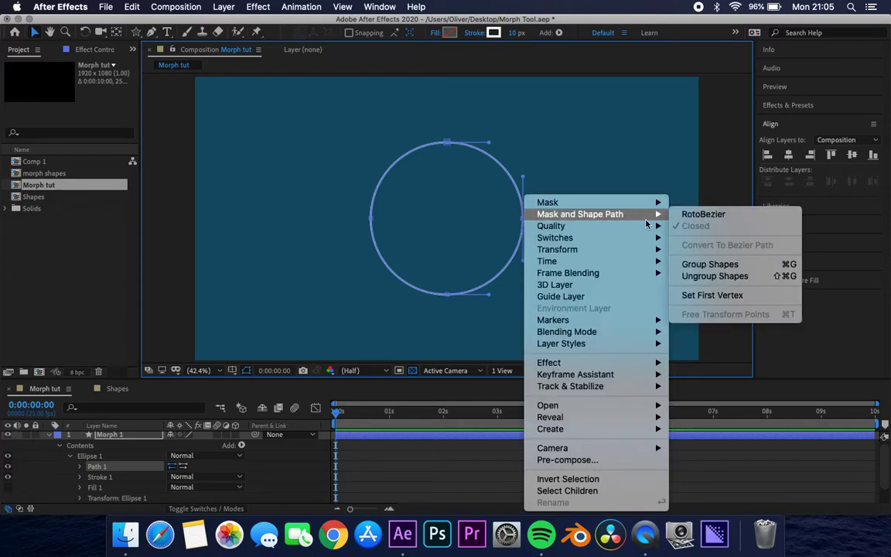
click(701, 298)
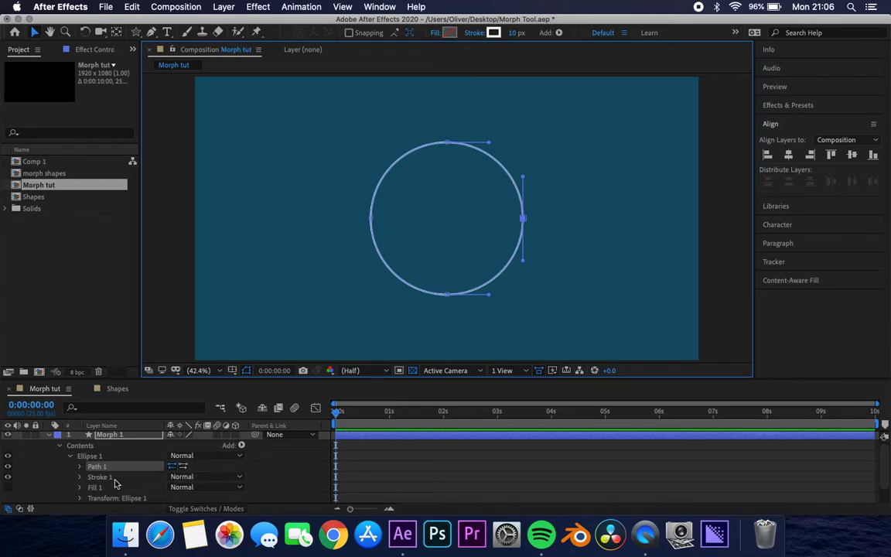
- Add a Path keyframe for the circle at 0:00:00:24 and move the current time to 0:00:02:00
click(79, 466)
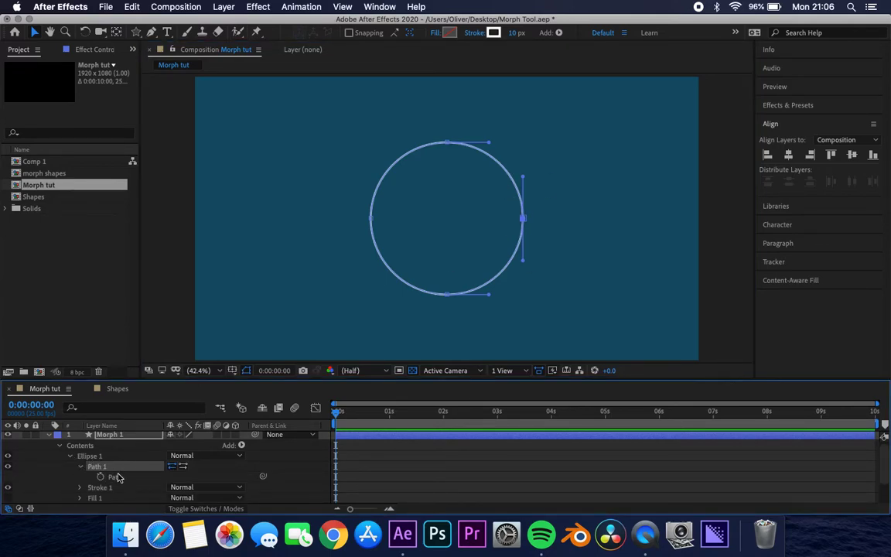
drag(336, 412, 387, 412)
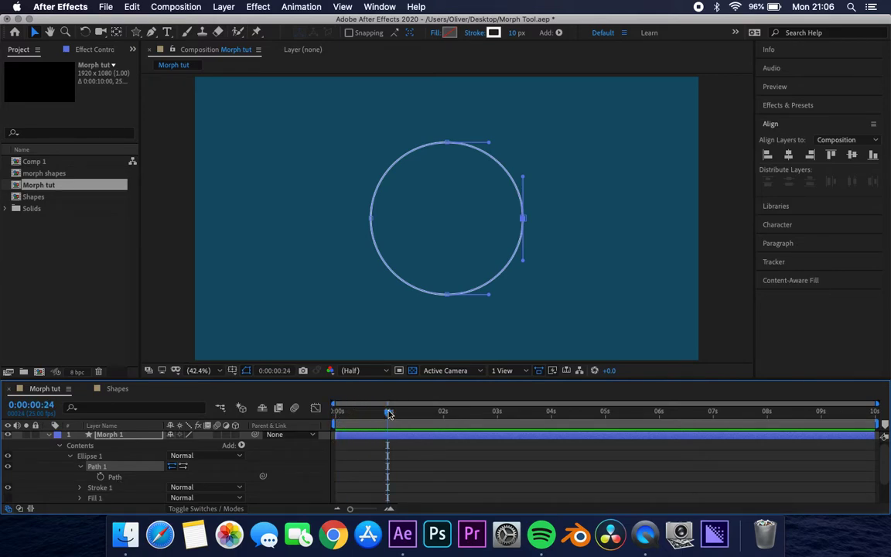
click(101, 476)
drag(388, 411, 444, 423)
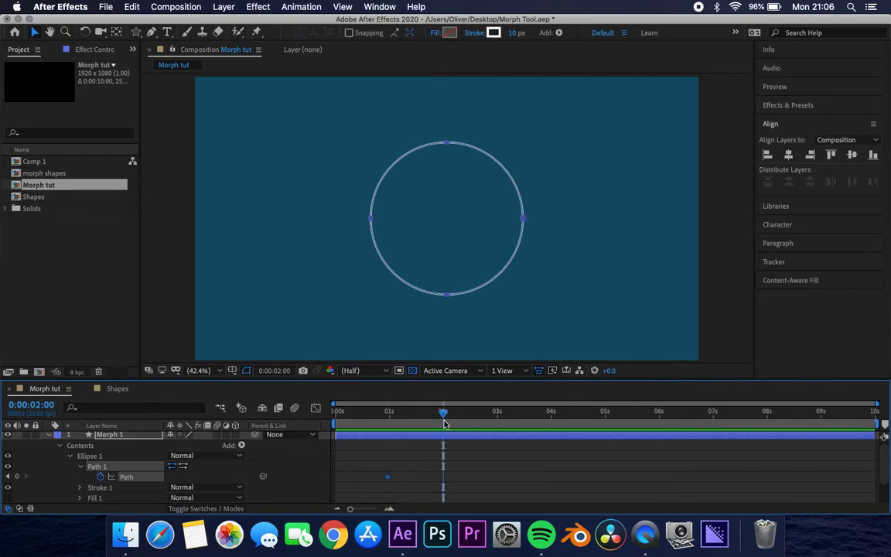
- In the Shapes composition, hide the circle, Star and Poly 2 layers so only the Poly layer shows
click(116, 389)
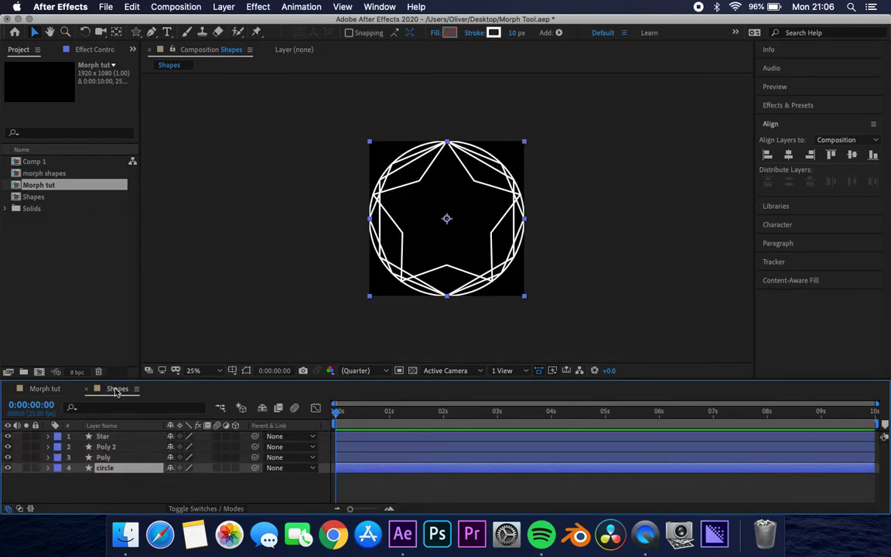
click(7, 467)
click(8, 436)
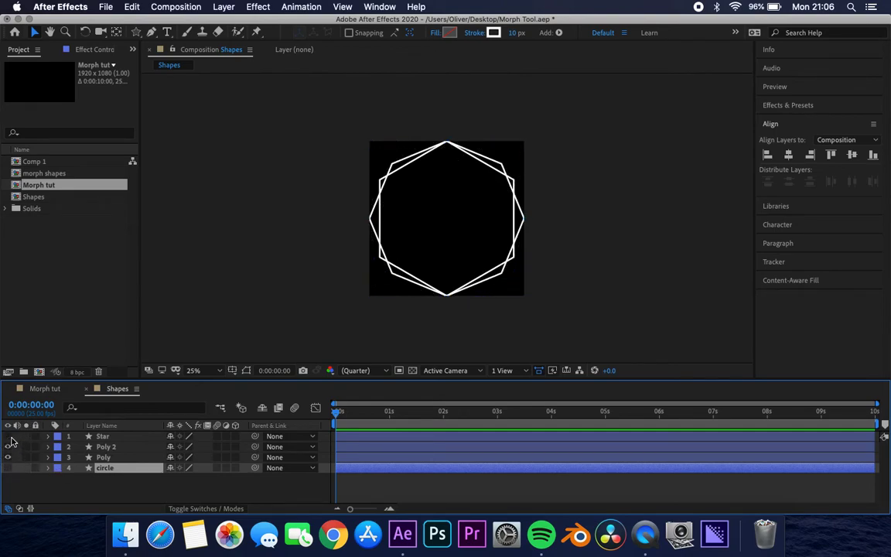
click(8, 446)
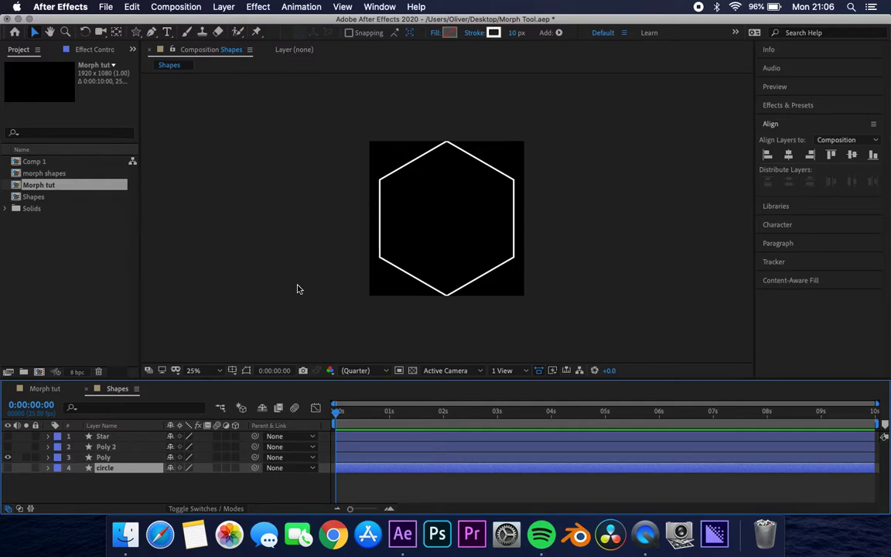
- Convert the Polystar Path 1 of the Poly layer to a Bezier path
click(47, 457)
click(59, 469)
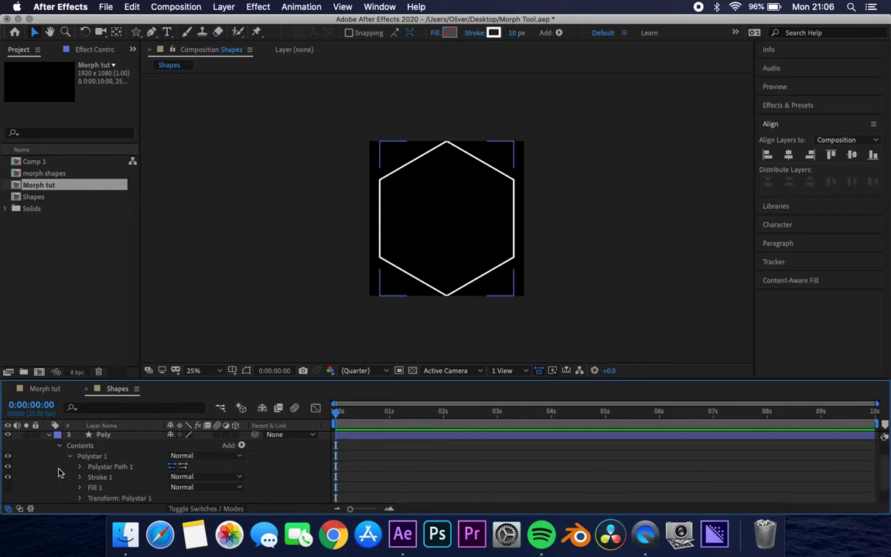
click(100, 469)
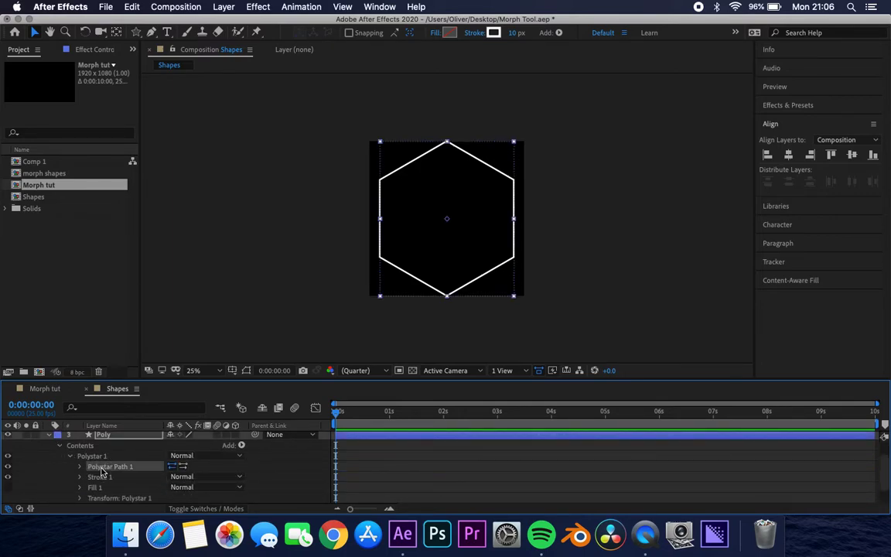
right_click(101, 472)
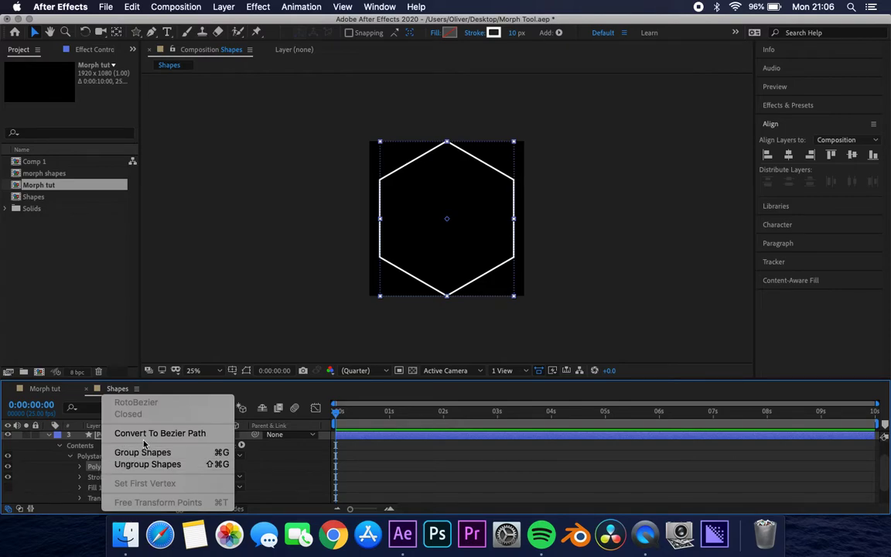
click(122, 434)
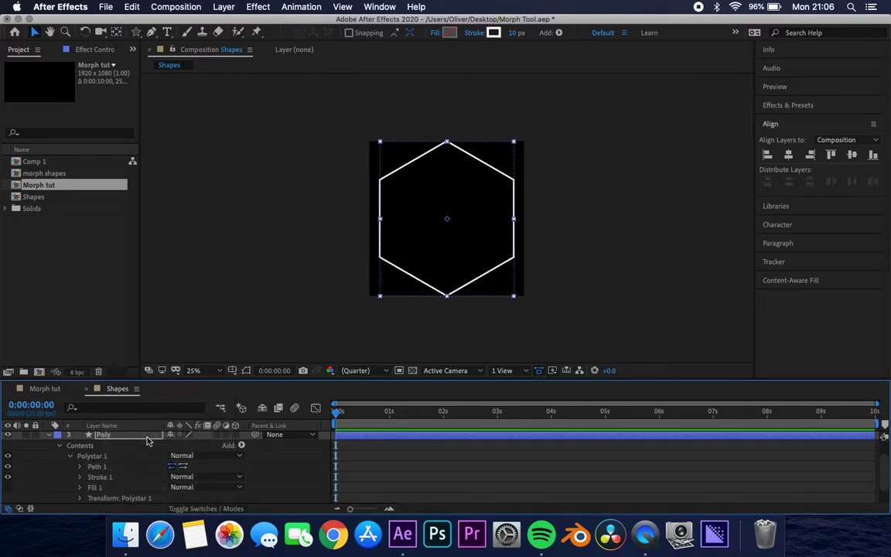
- Copy the Path property of the Poly layer's hexagon
click(89, 464)
click(79, 466)
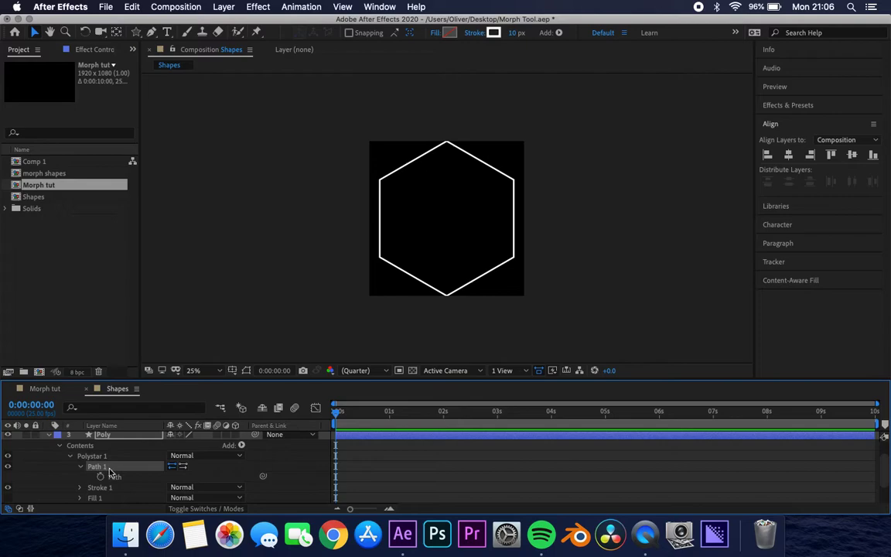
click(118, 478)
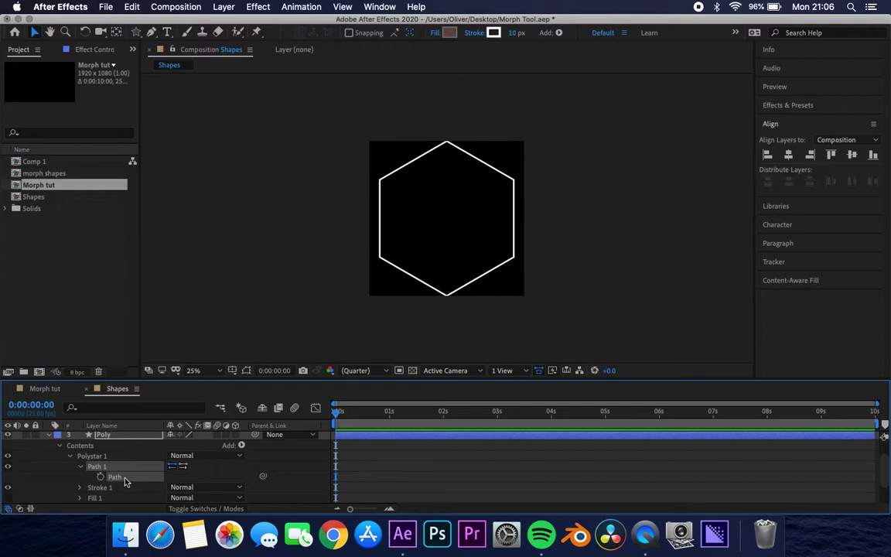
- Paste the hexagon path into Morph 1's Path property at 0:00:02:00 in the Morph tut composition
click(54, 391)
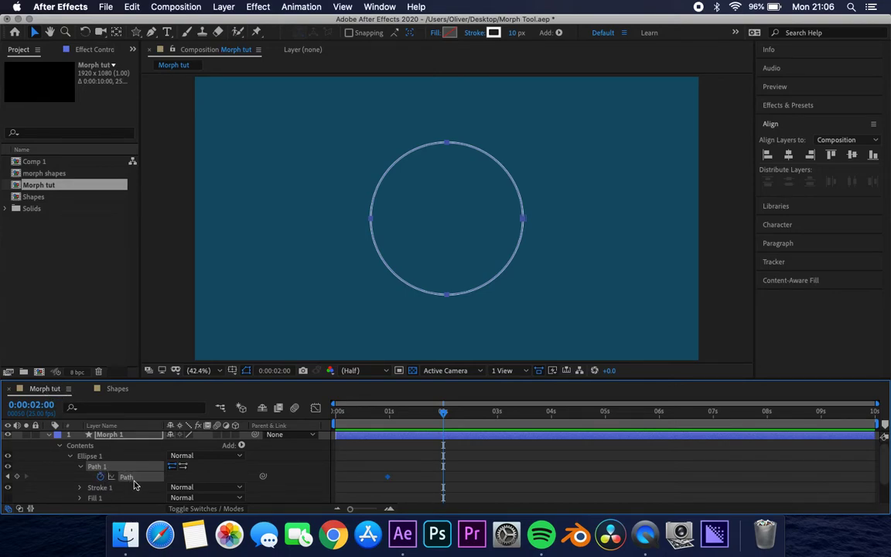
click(120, 458)
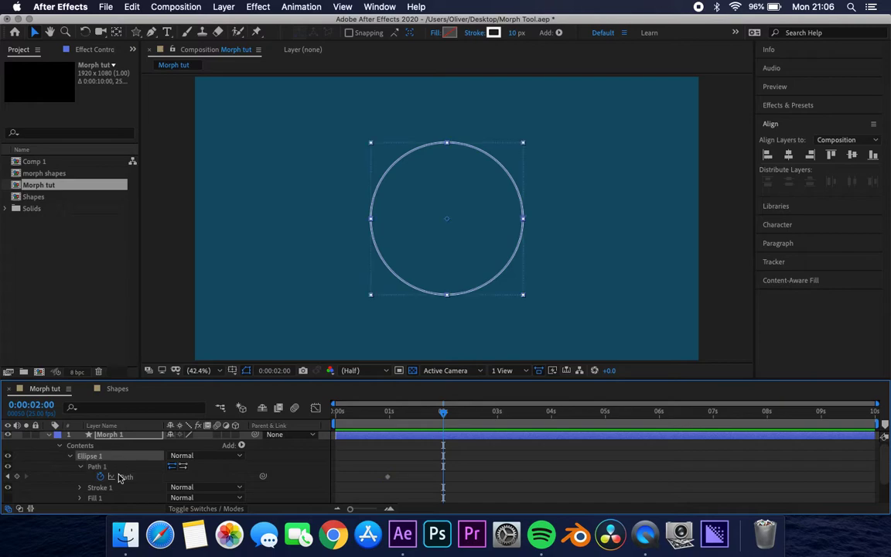
click(110, 468)
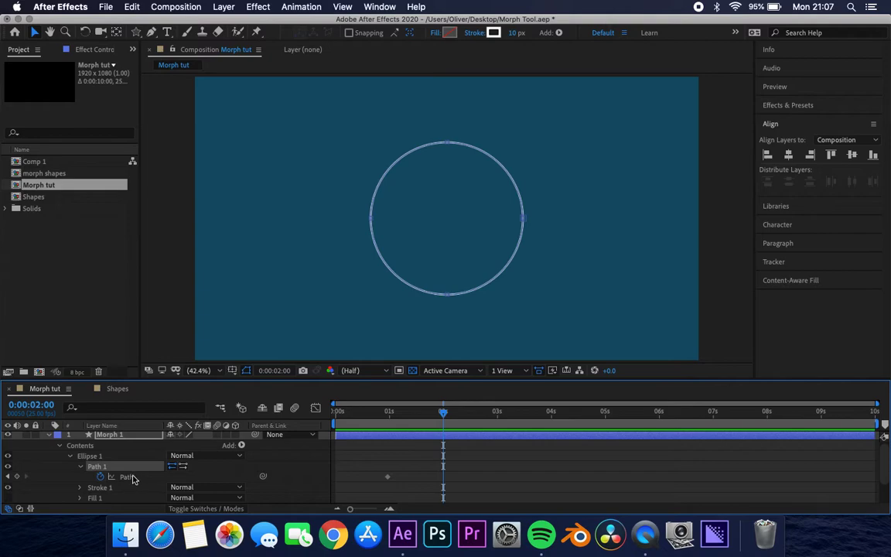
click(132, 478)
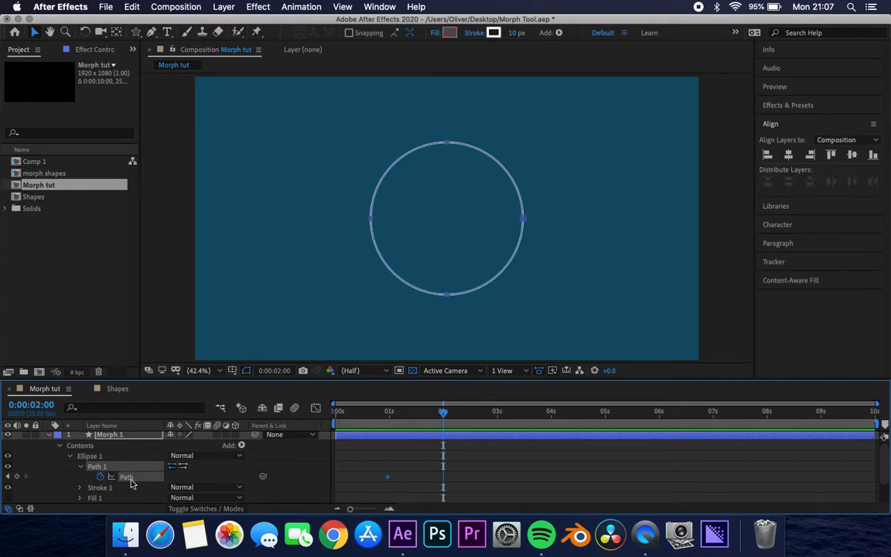
key(super+v)
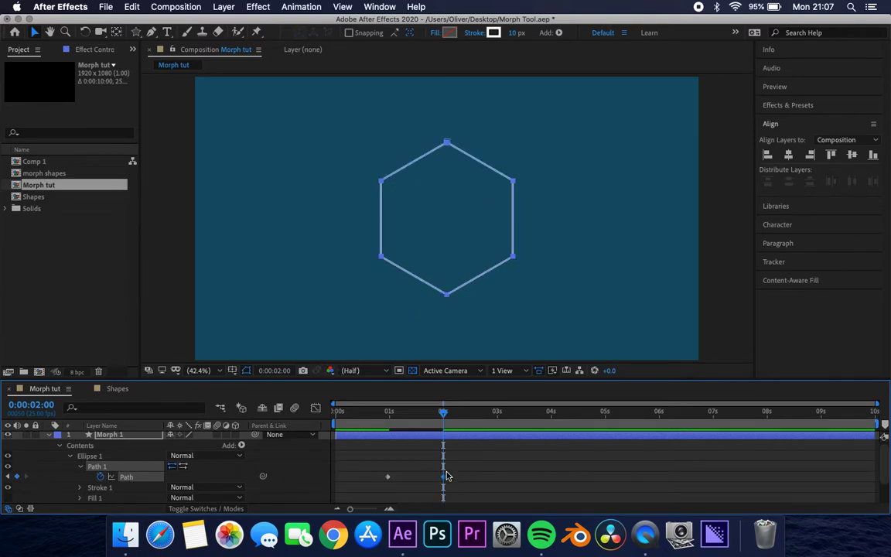
- Play the circle-to-hexagon morph from the start and return to the circle keyframe at 0:00:00:24
drag(443, 413, 306, 411)
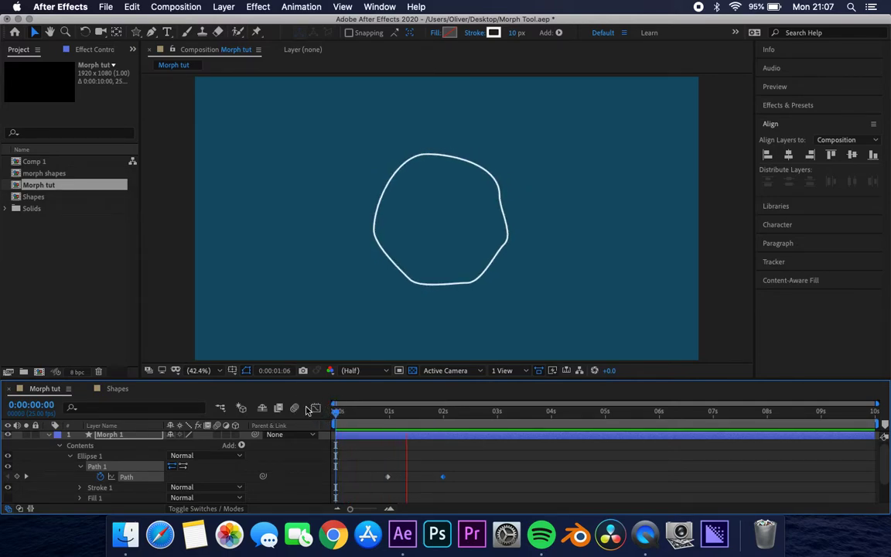
key(space)
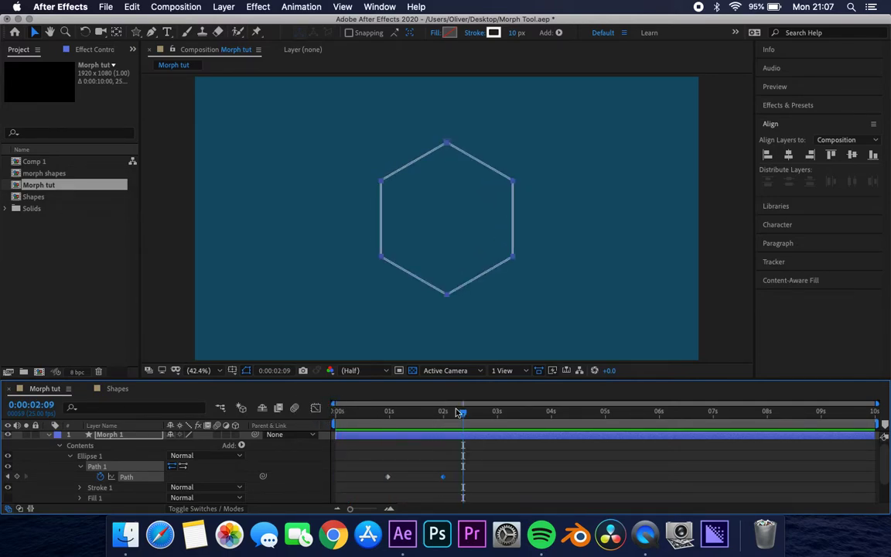
drag(466, 418, 390, 425)
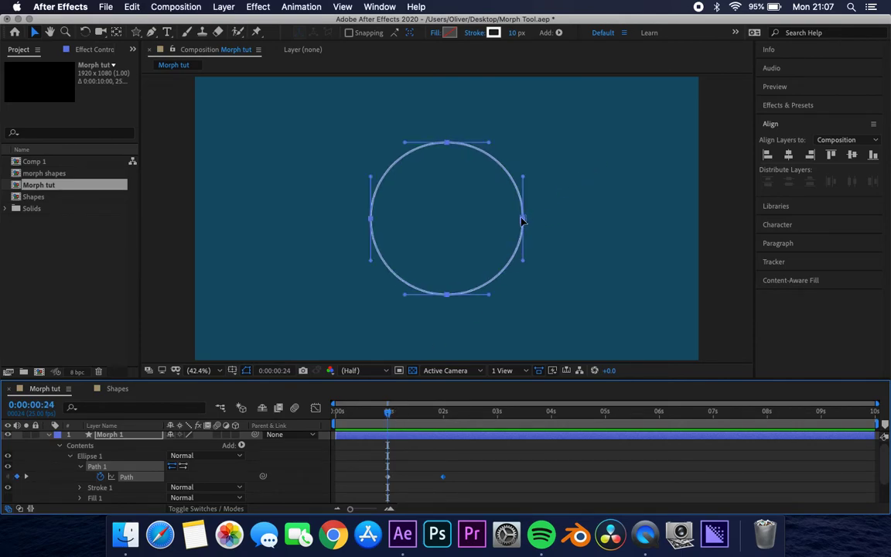
mouse_move(391, 420)
mouse_down()
mouse_move(435, 413)
mouse_move(387, 415)
mouse_up()
- Set the topmost point of Morph 1's circle as its first vertex at the 0:00:00:24 Path keyframe
click(445, 478)
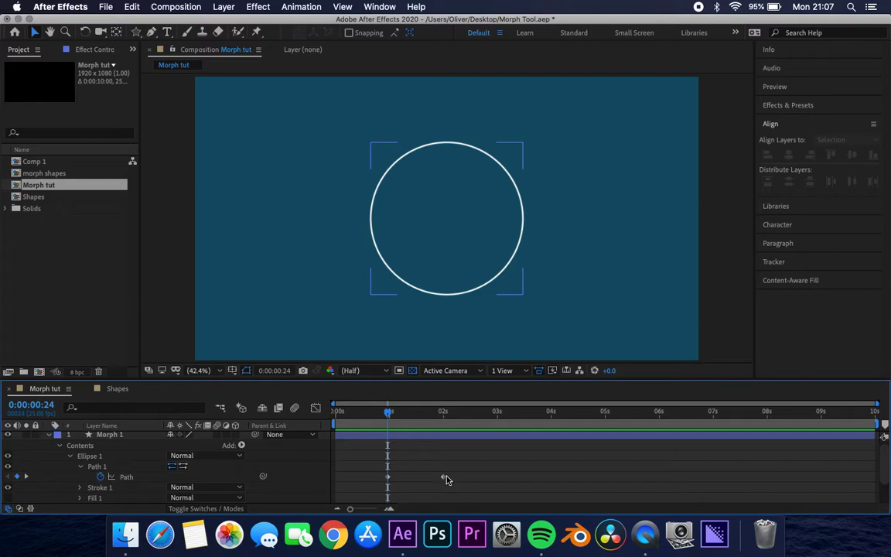
click(388, 479)
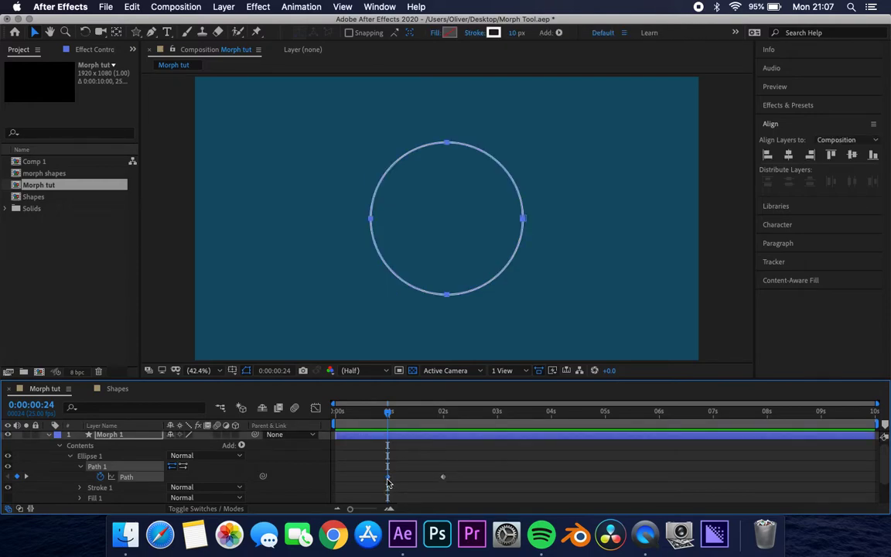
click(446, 147)
click(447, 144)
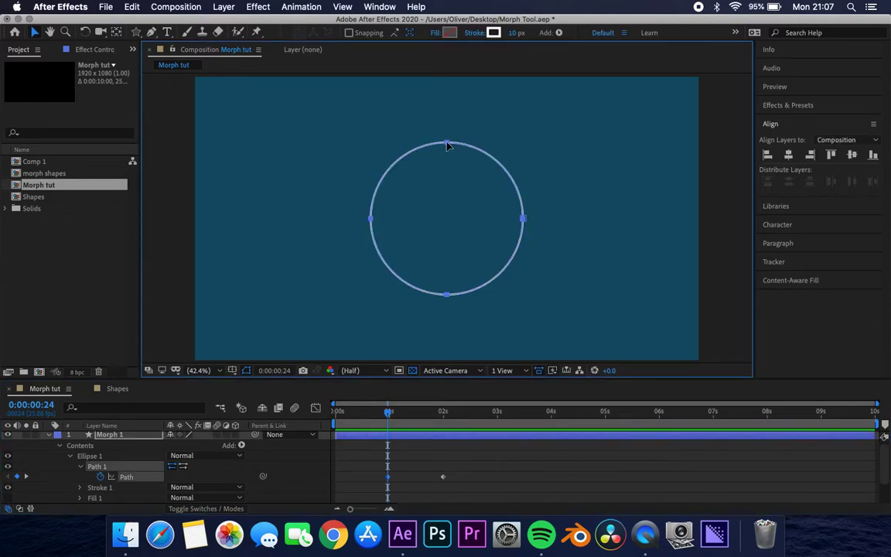
click(447, 147)
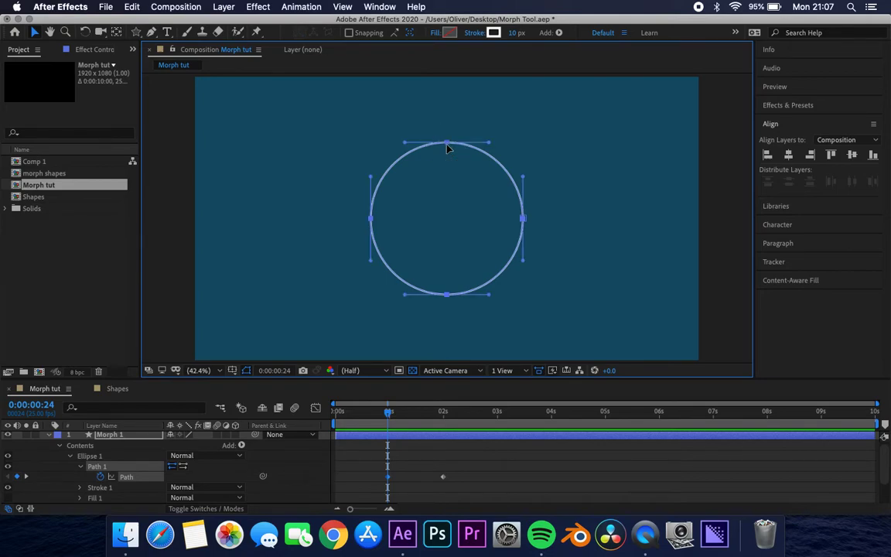
click(446, 144)
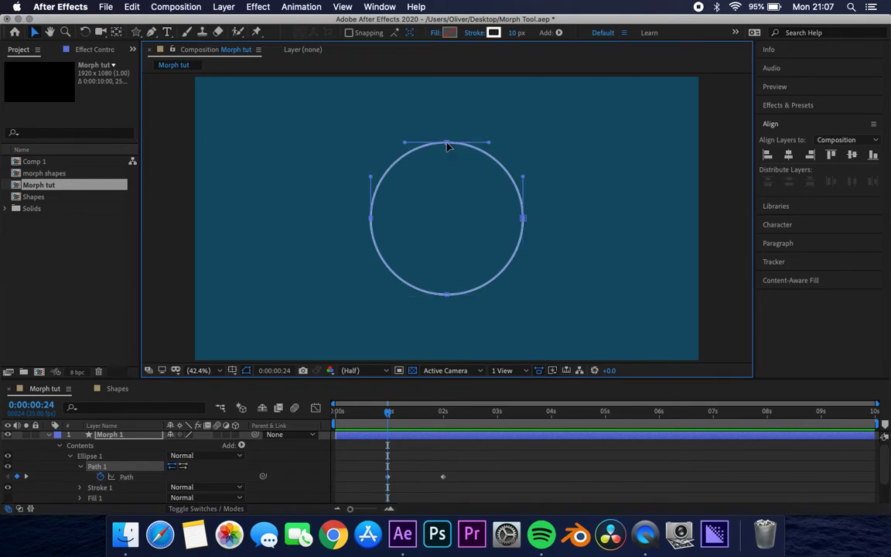
right_click(446, 144)
mouse_move(501, 167)
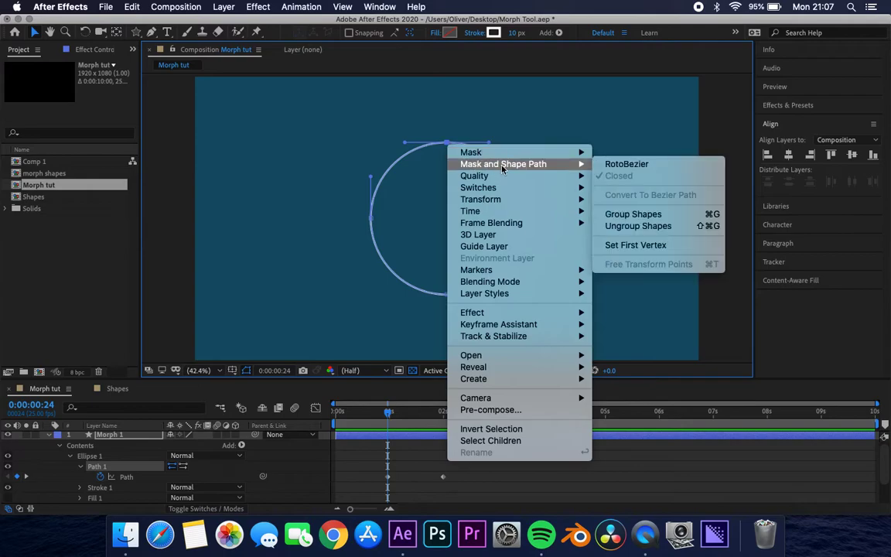
click(634, 245)
- Play the circle-to-hexagon morph from the start to check the motion with the new first vertex
drag(378, 419, 334, 416)
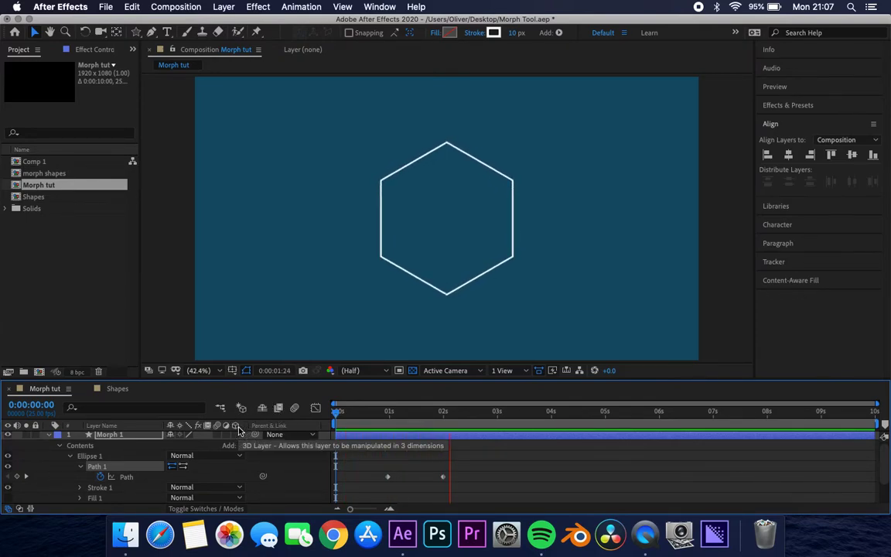
key(space)
drag(431, 413, 518, 418)
- Shift the circle keyframe to about 0.5 s and the hexagon keyframe to about 1.6 s, and set the current time to 0:00:02:18
click(446, 476)
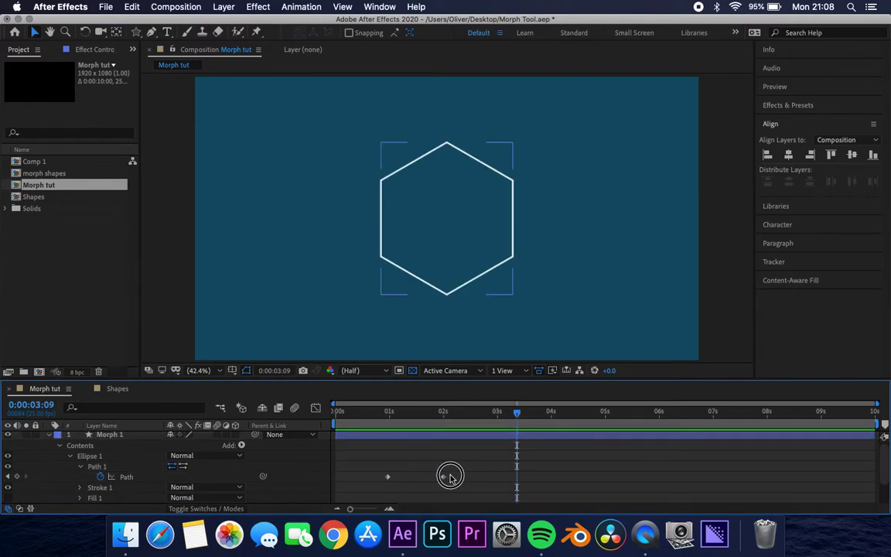
drag(443, 475, 458, 478)
drag(388, 477, 363, 477)
drag(456, 477, 421, 479)
drag(486, 412, 482, 414)
- In the Shapes composition, make the Star layer visible and hide the Poly layer
click(117, 388)
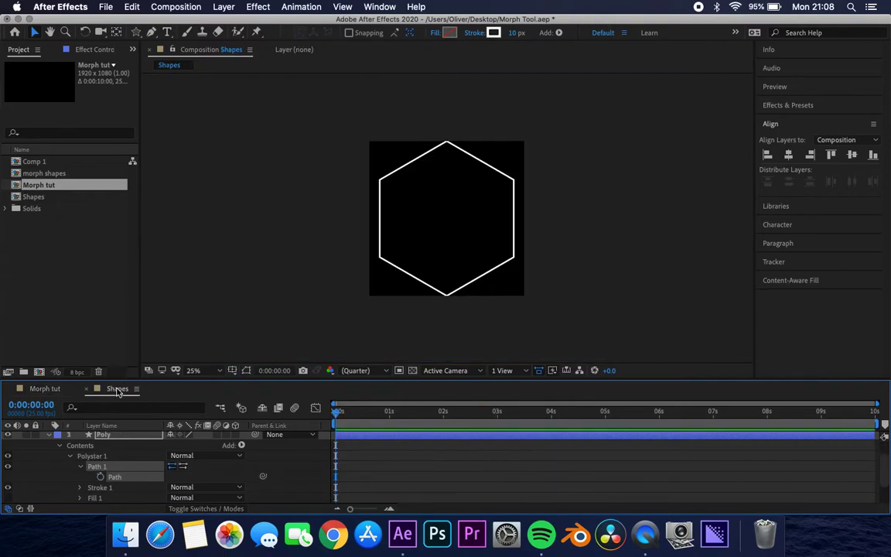
click(50, 436)
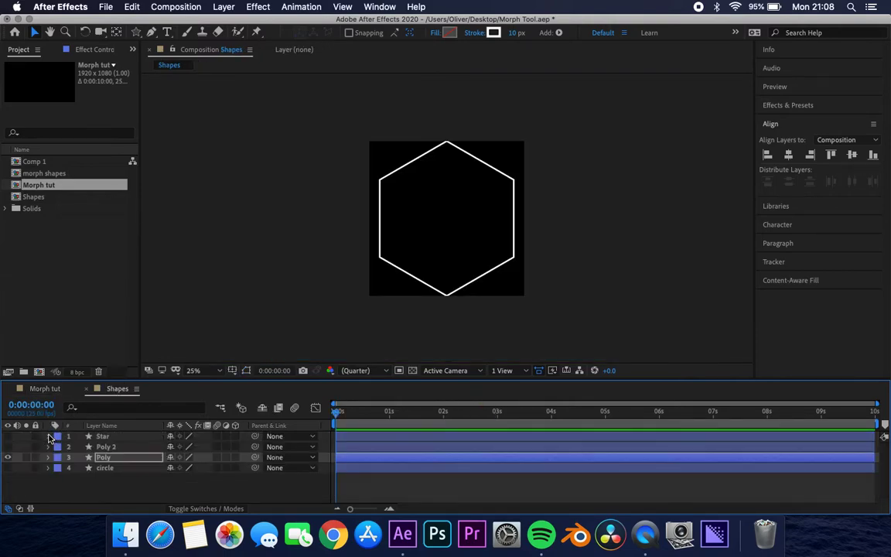
click(107, 447)
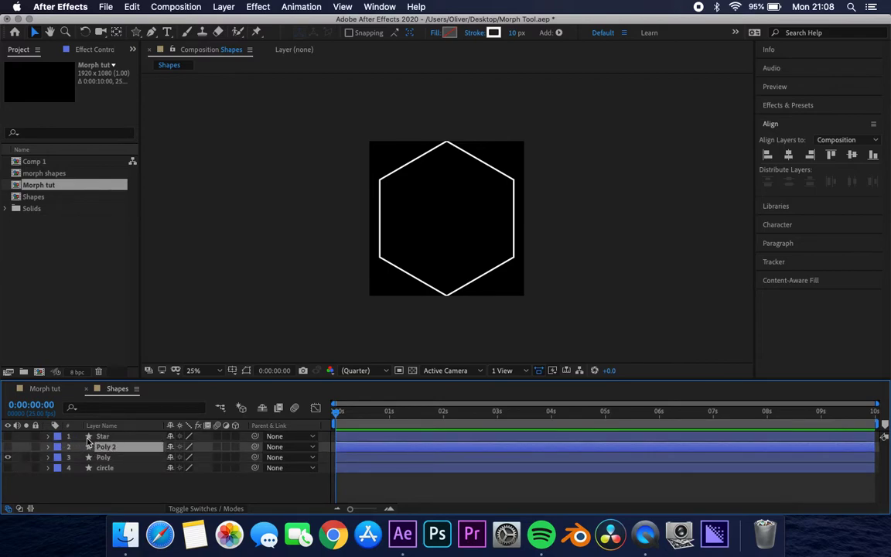
click(102, 438)
click(8, 436)
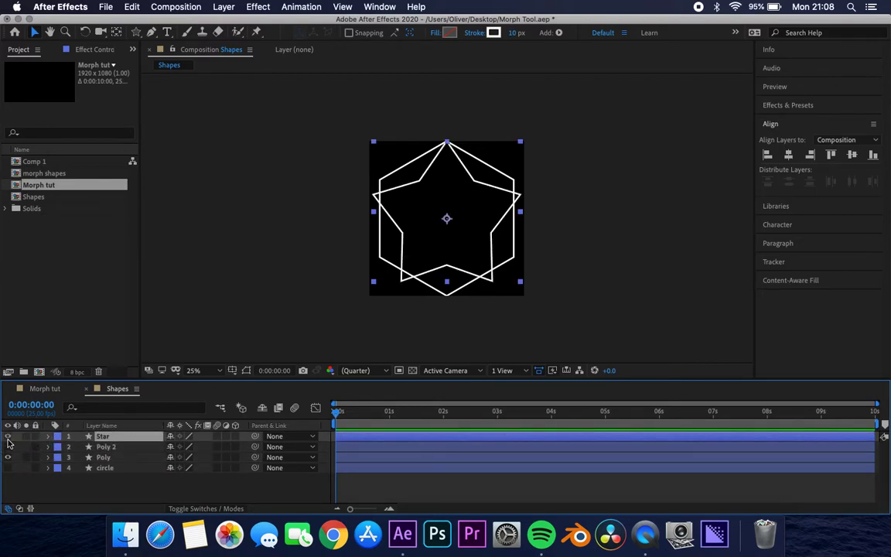
click(7, 456)
- Convert the Star layer's Polystar Path 1 to a Bezier path
click(47, 436)
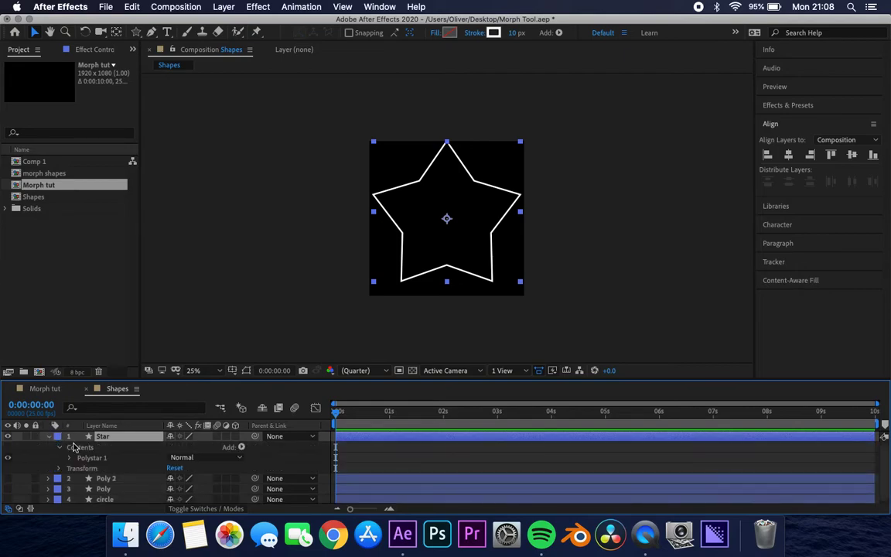
click(69, 457)
click(113, 449)
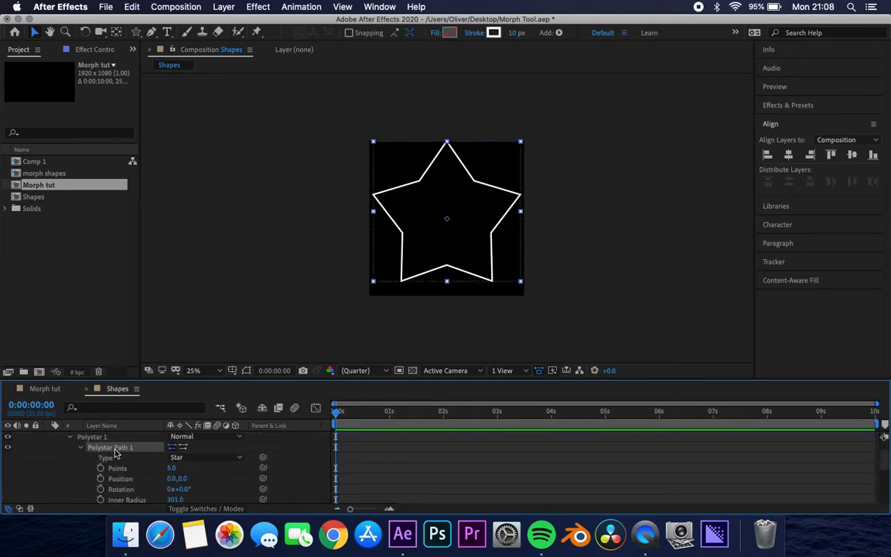
right_click(115, 453)
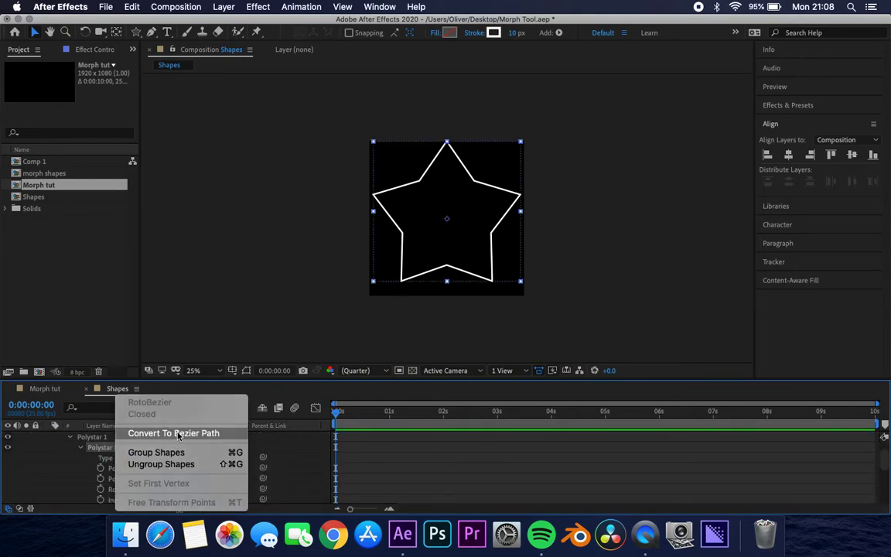
click(173, 433)
- Copy the Star layer's Path property and paste it into Morph 1's Path at 0:00:02:18 in the Morph tut composition
click(80, 447)
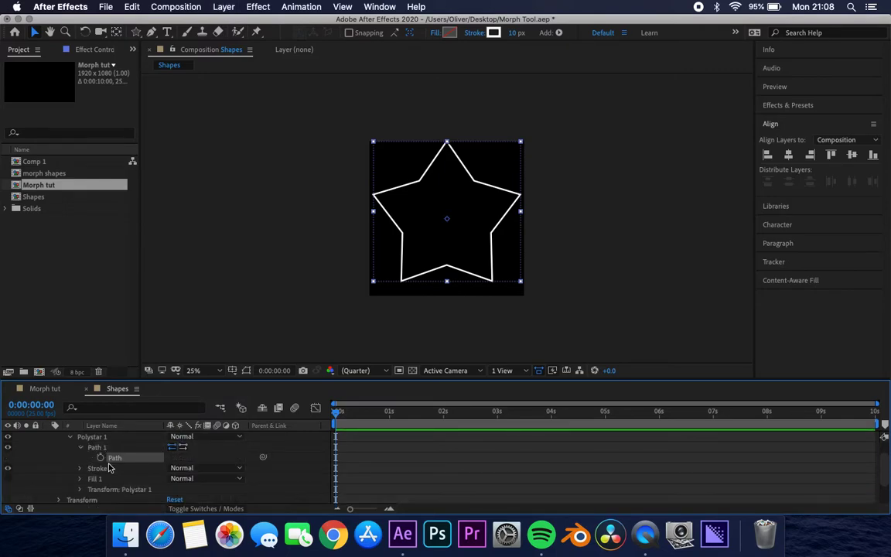
click(114, 457)
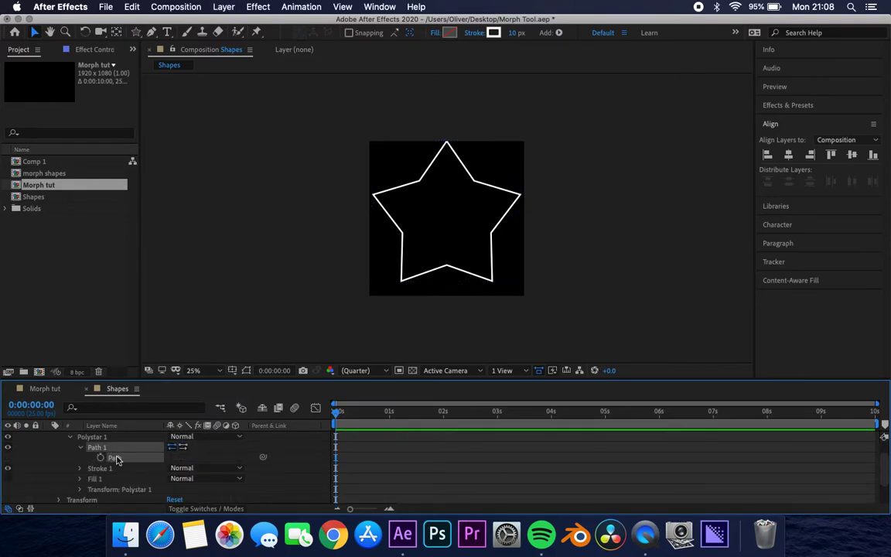
click(44, 388)
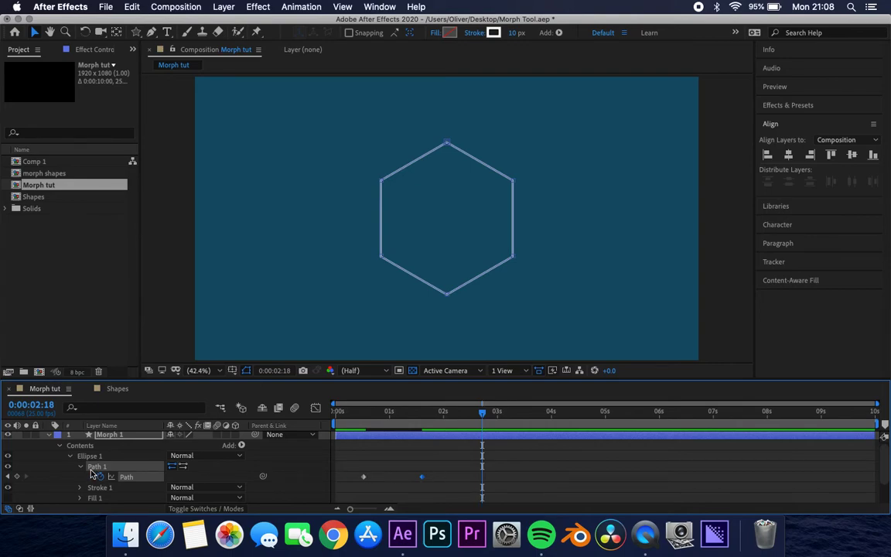
key(super+v)
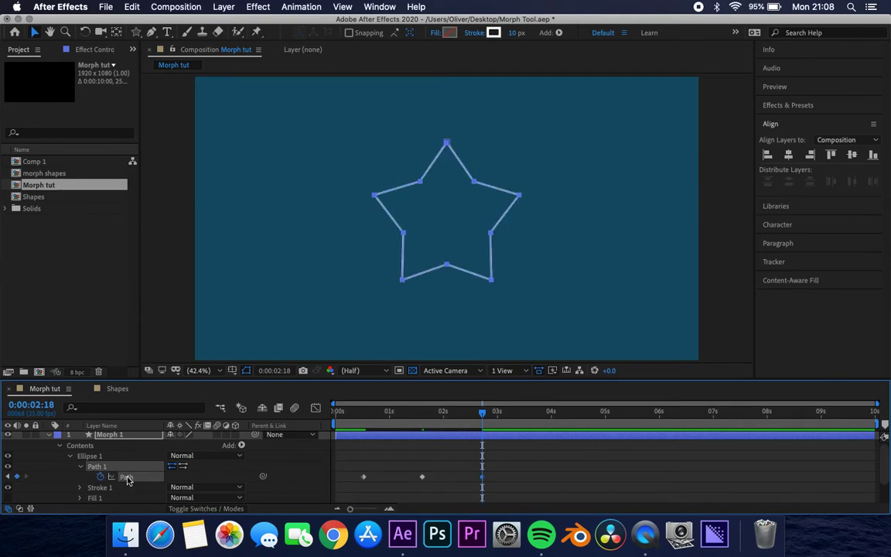
- Scrub through the hexagon-to-star morph and nudge the hexagon keyframe slightly later to even out the spacing
mouse_move(485, 418)
mouse_down()
mouse_move(334, 411)
mouse_move(397, 392)
mouse_move(502, 397)
mouse_move(477, 401)
mouse_move(486, 404)
mouse_up()
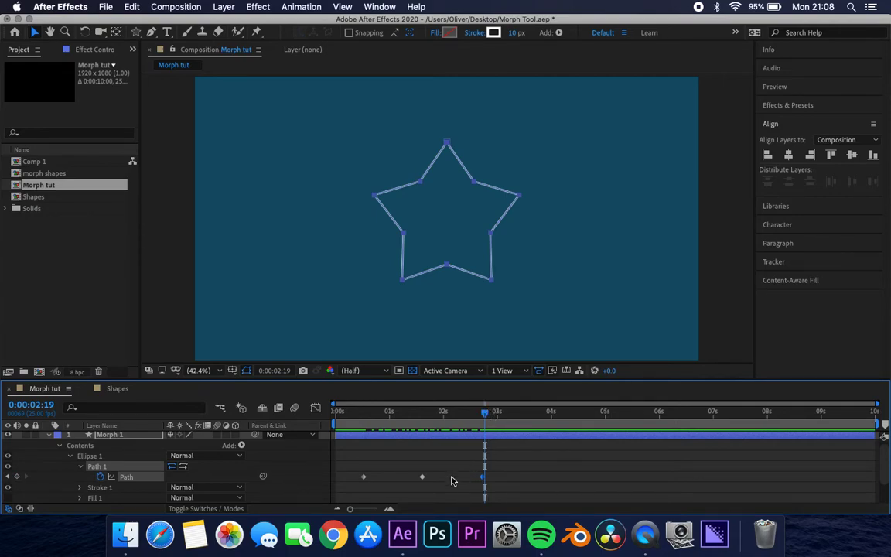
click(423, 483)
click(522, 468)
- Play the circle, hexagon and star morph from the start of the composition
drag(485, 413, 301, 435)
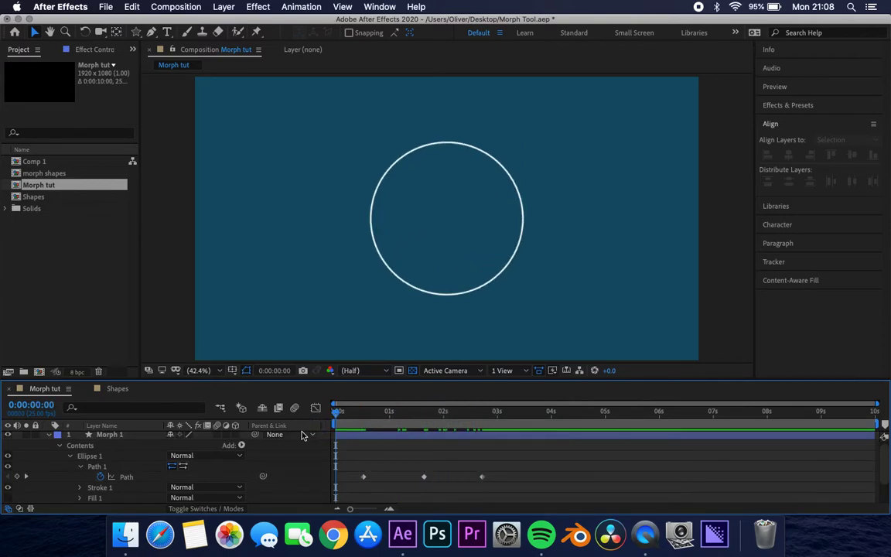
key(space)
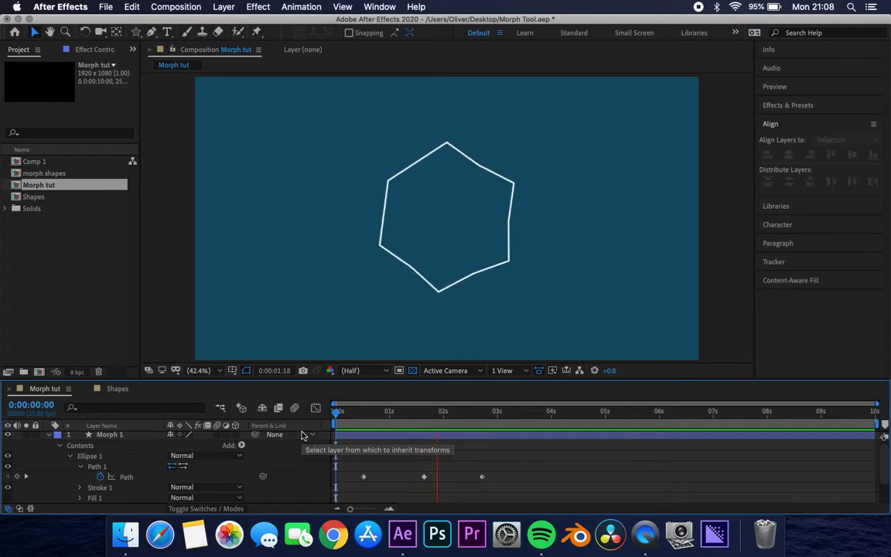
click(510, 438)
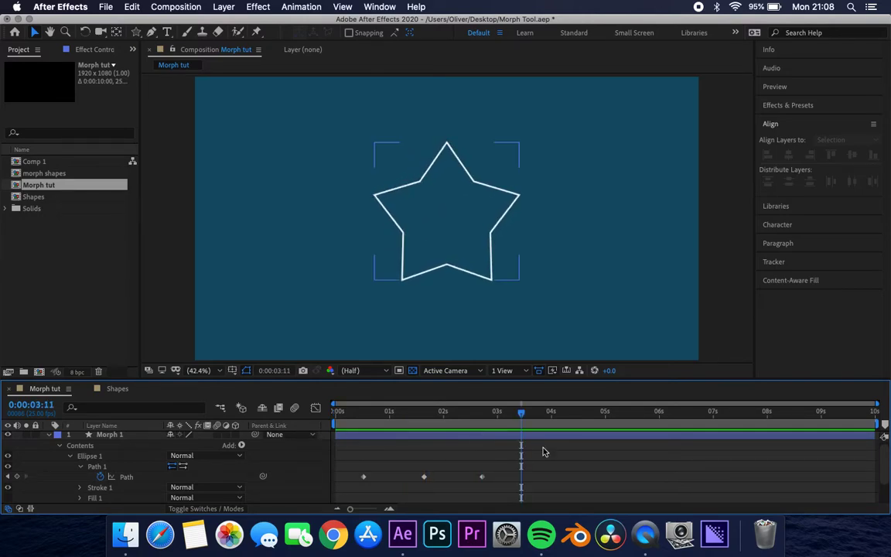
- Apply Easy Ease to all three of Morph 1's Path keyframes
drag(510, 462, 353, 488)
right_click(363, 480)
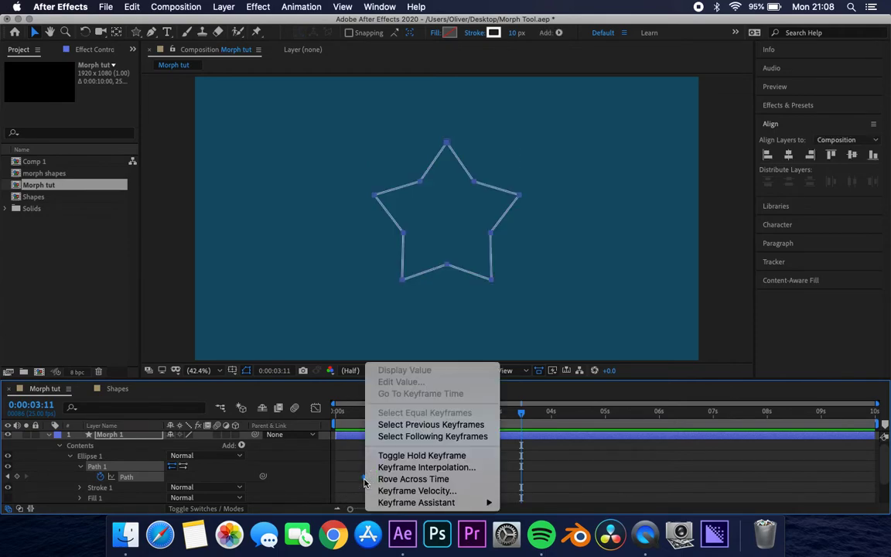
mouse_move(457, 503)
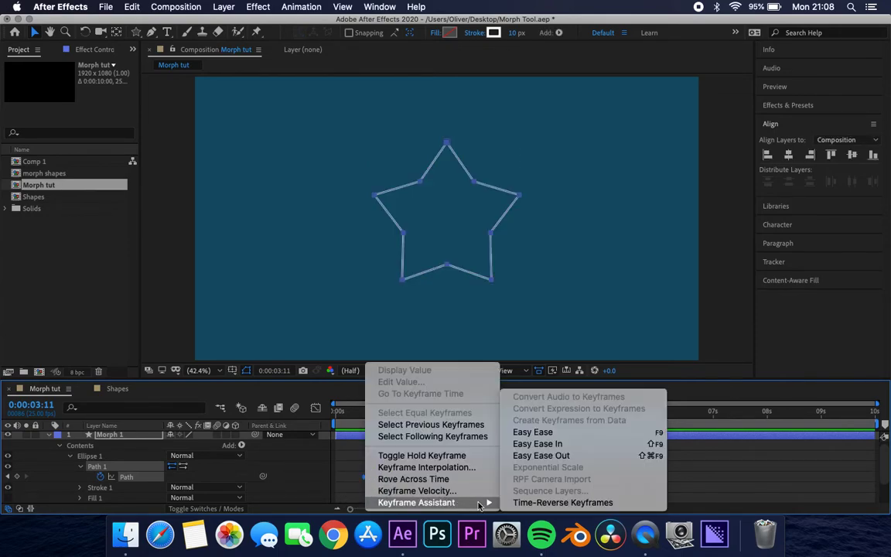
click(542, 430)
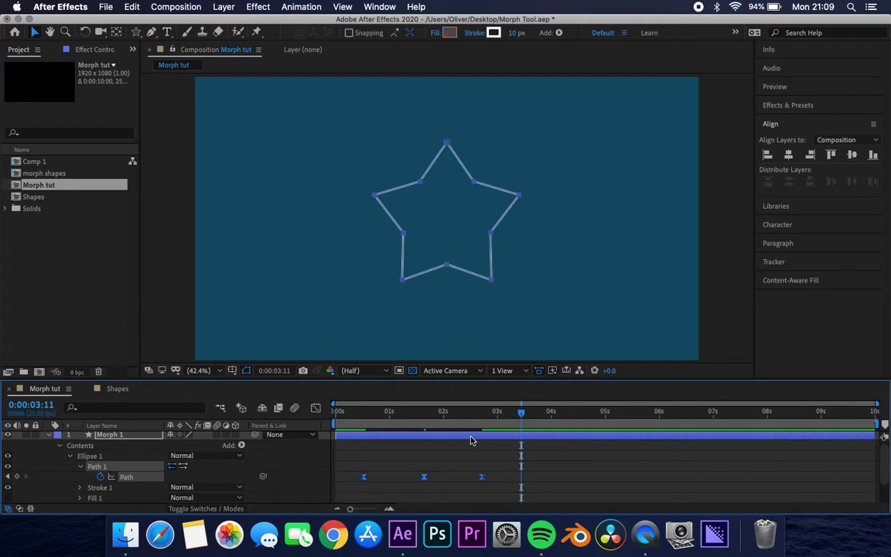
- Play the eased morph sequence from the start and scrub through it to about 0:00:03:08
key(Home)
key(space)
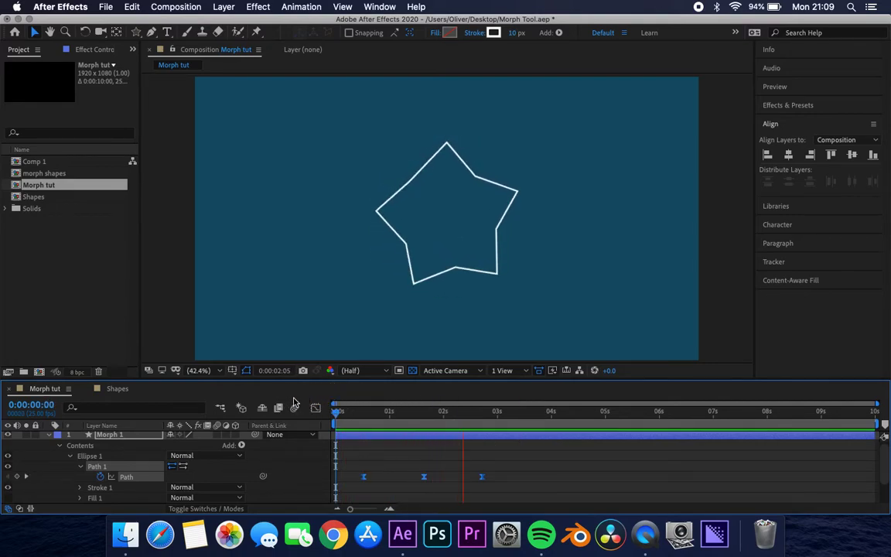
key(space)
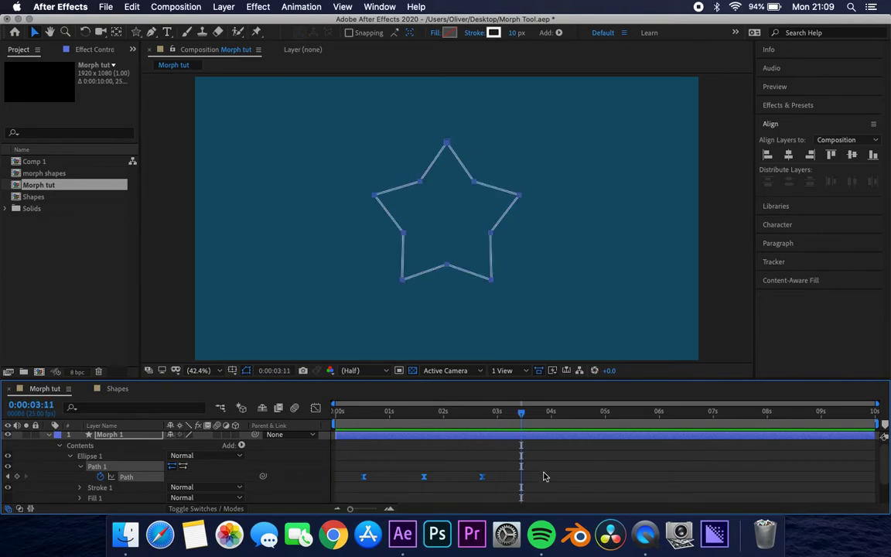
drag(340, 408, 514, 450)
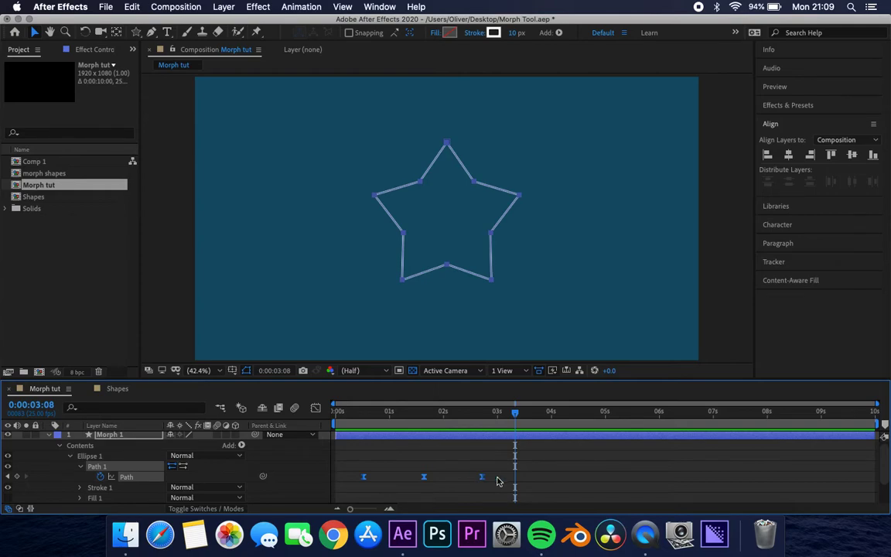
- Slow the morph by spreading the Path keyframes, with the hexagon at about 3.8 s and the star at 0:00:06:22
mouse_move(480, 481)
mouse_down()
mouse_move(539, 477)
mouse_move(489, 480)
mouse_up()
drag(489, 481, 713, 499)
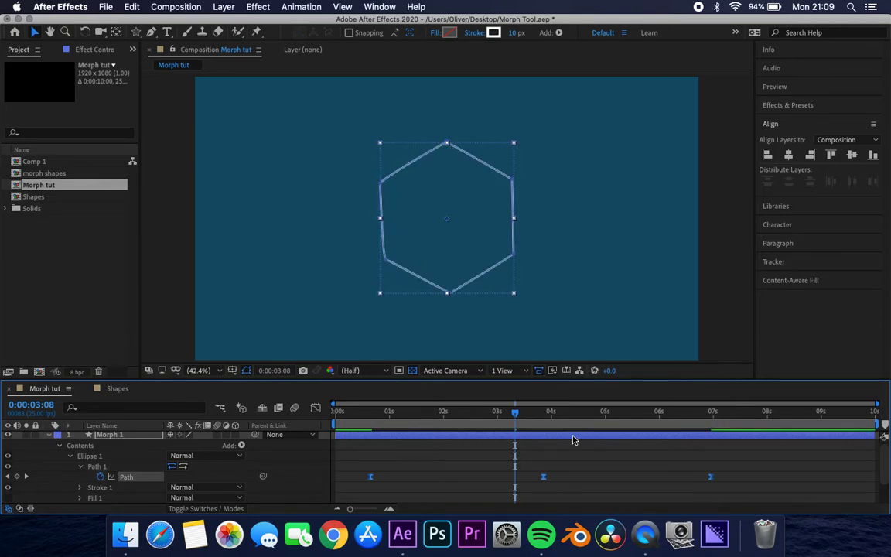
mouse_move(713, 478)
mouse_down()
mouse_move(738, 480)
mouse_move(700, 479)
mouse_move(717, 481)
mouse_move(710, 482)
mouse_up()
click(682, 479)
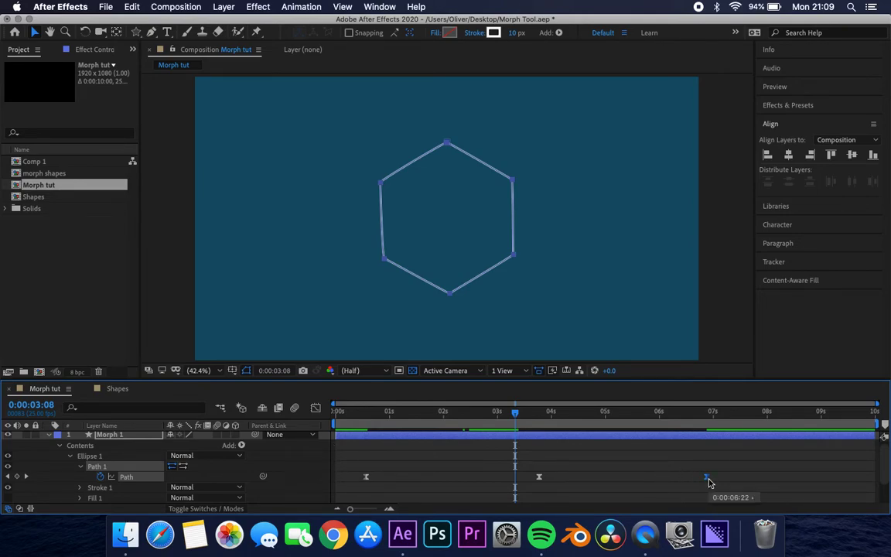
- Play the slowed morph through the star keyframe and return to 0:00:00:00
drag(516, 419, 272, 403)
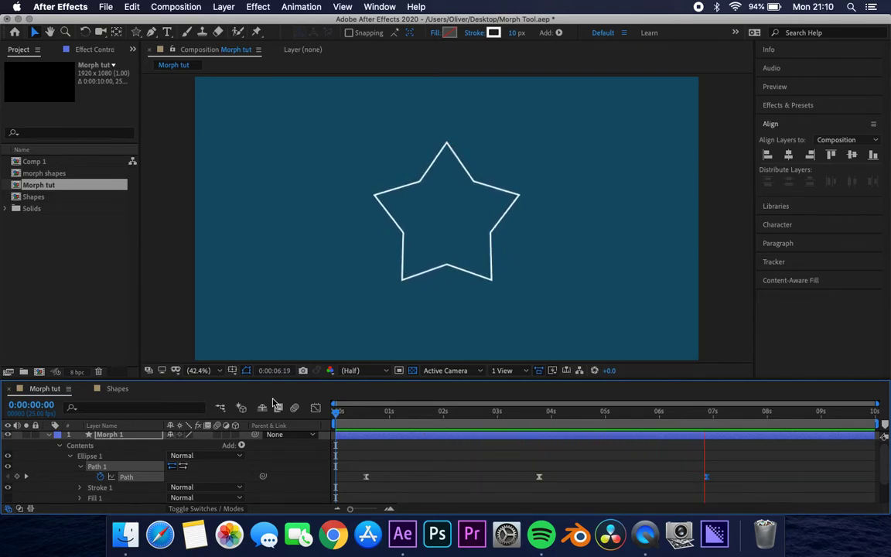
key(space)
drag(625, 423, 300, 452)
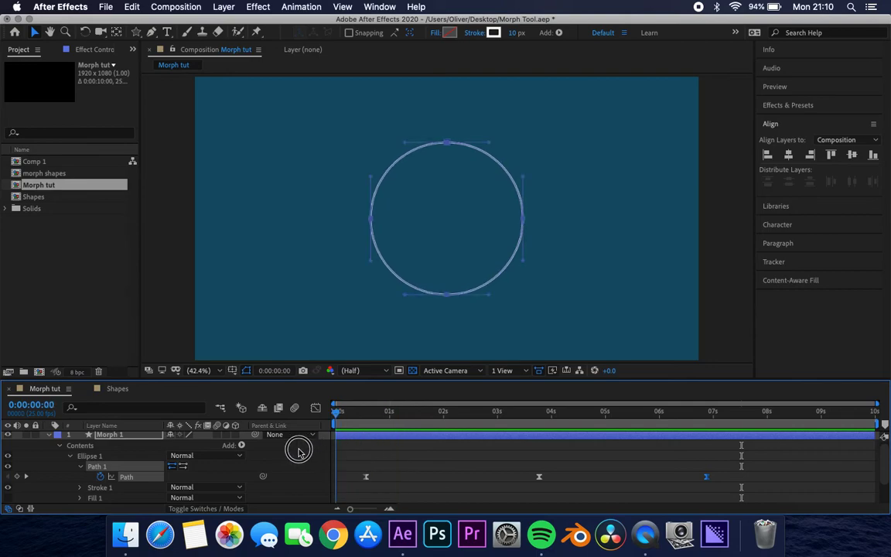
- Collapse the Morph 1 layer's properties and duplicate the layer
click(49, 436)
click(113, 438)
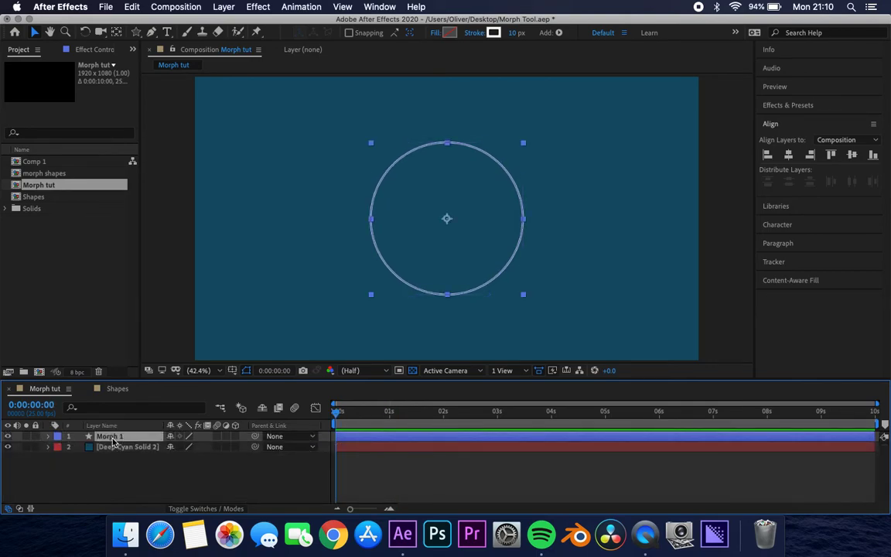
key(super+d)
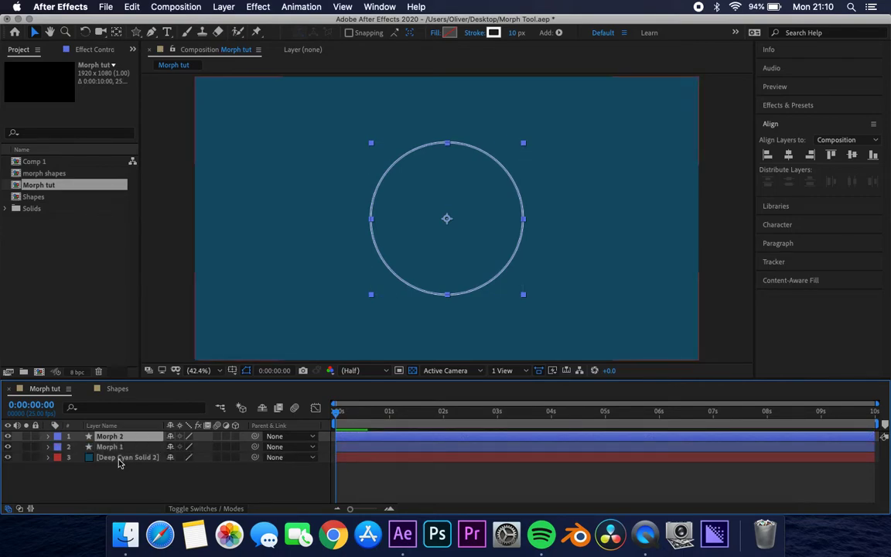
- Scale the Morph 2 layer down to 33% and preview the two nested morphing shapes
click(117, 447)
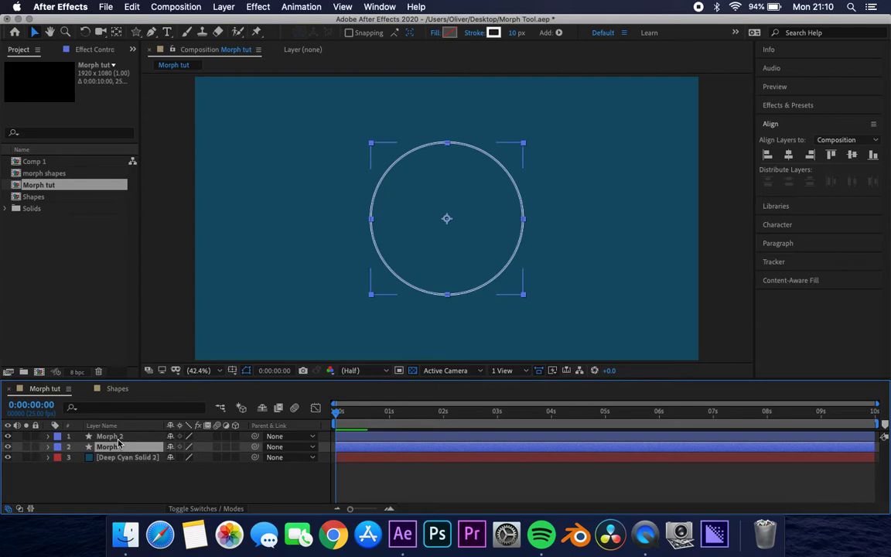
click(118, 436)
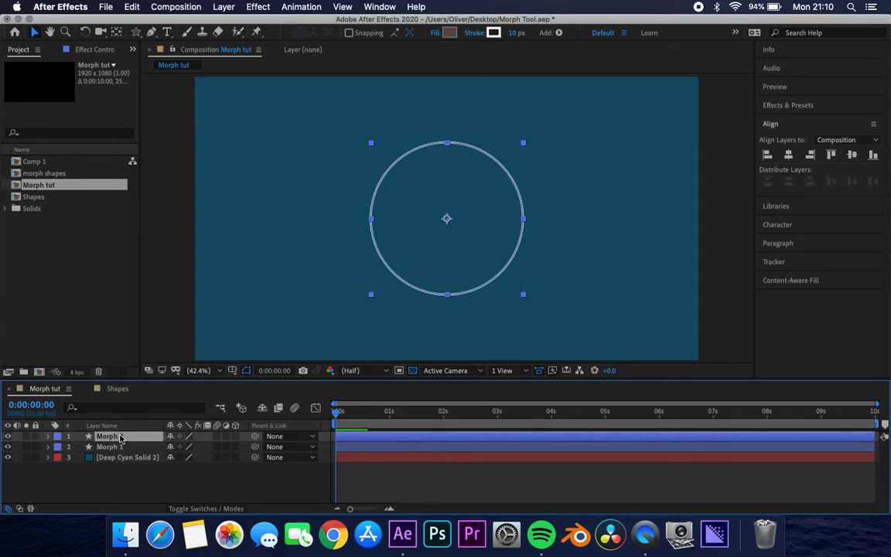
key(s)
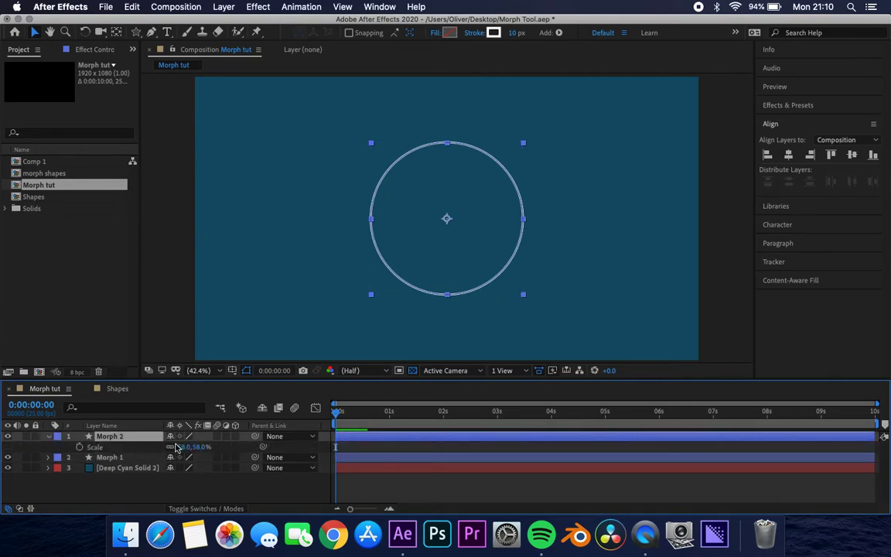
drag(188, 451, 171, 449)
key(space)
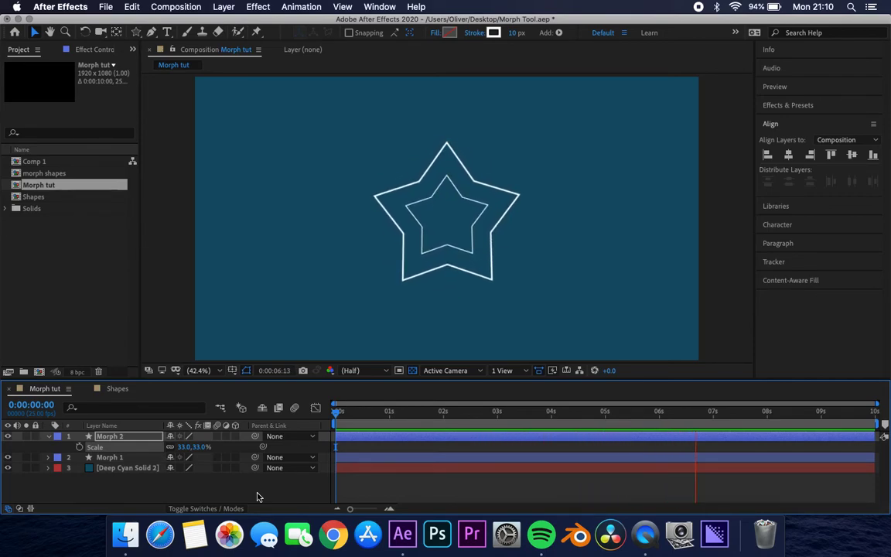
key(space)
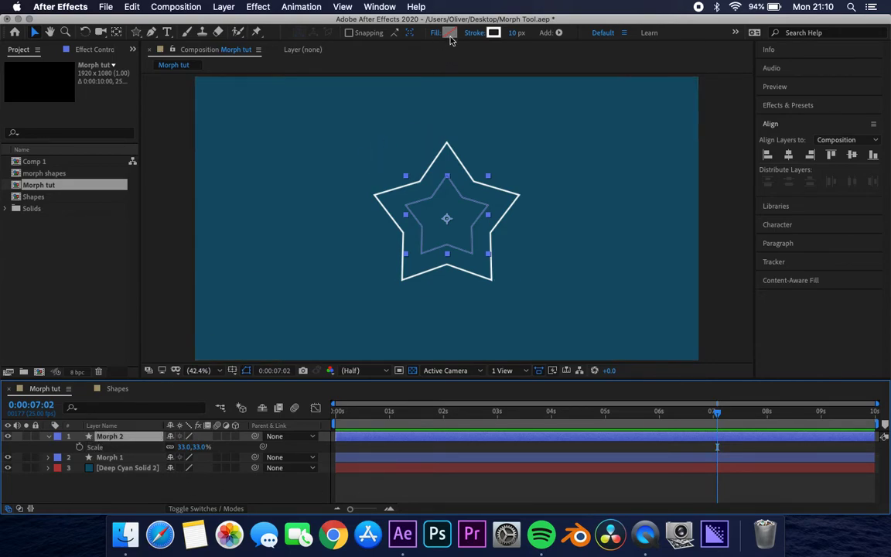
- Give the inner Morph 2 shape a solid yellow fill and set its stroke to None
click(436, 35)
click(399, 235)
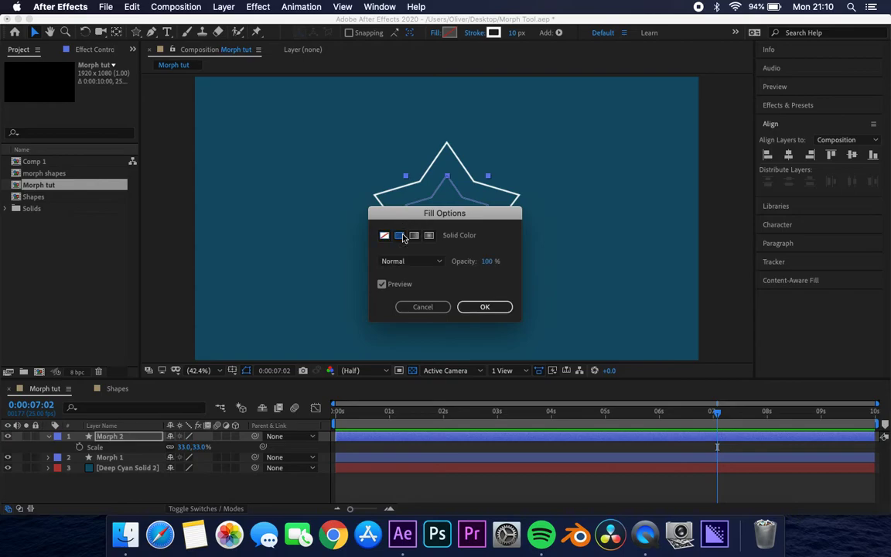
click(479, 307)
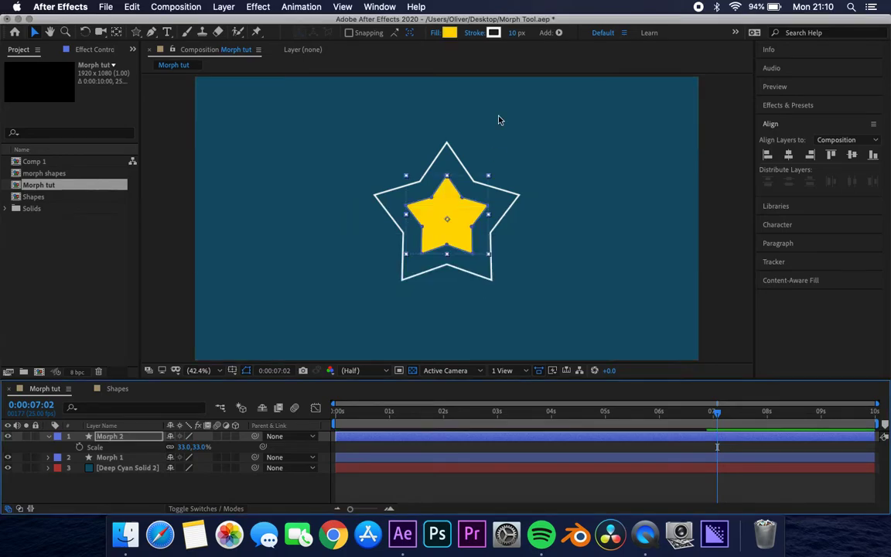
click(474, 34)
click(383, 236)
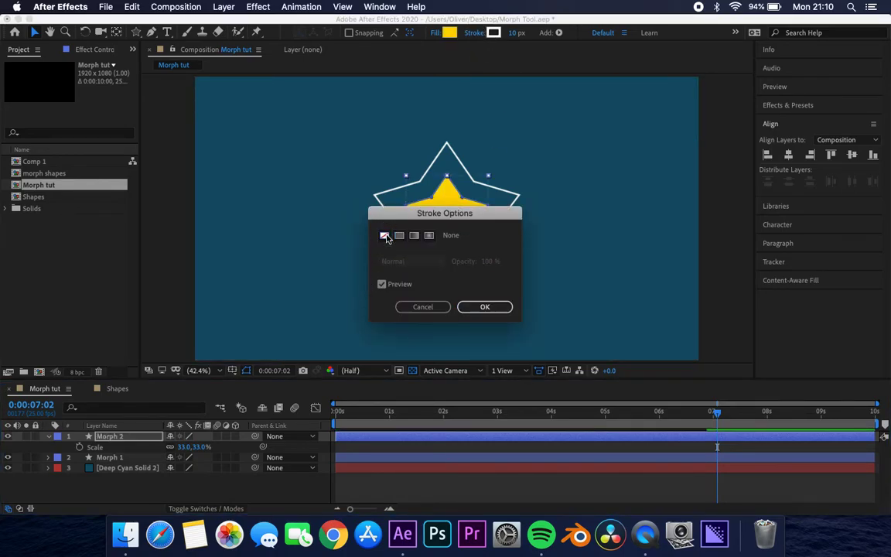
click(472, 306)
- Play the filled and outlined morphs from the start and scrub on to 0:00:07:00
drag(456, 400, 290, 412)
key(space)
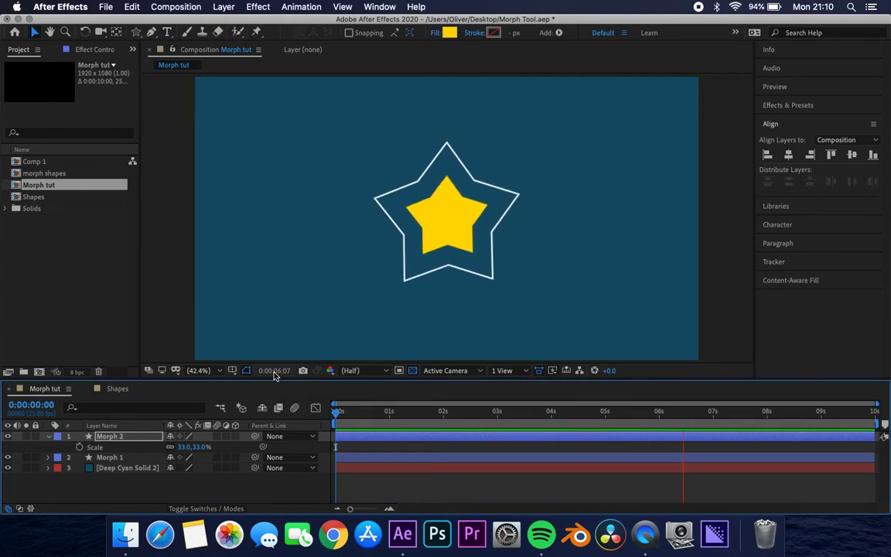
key(space)
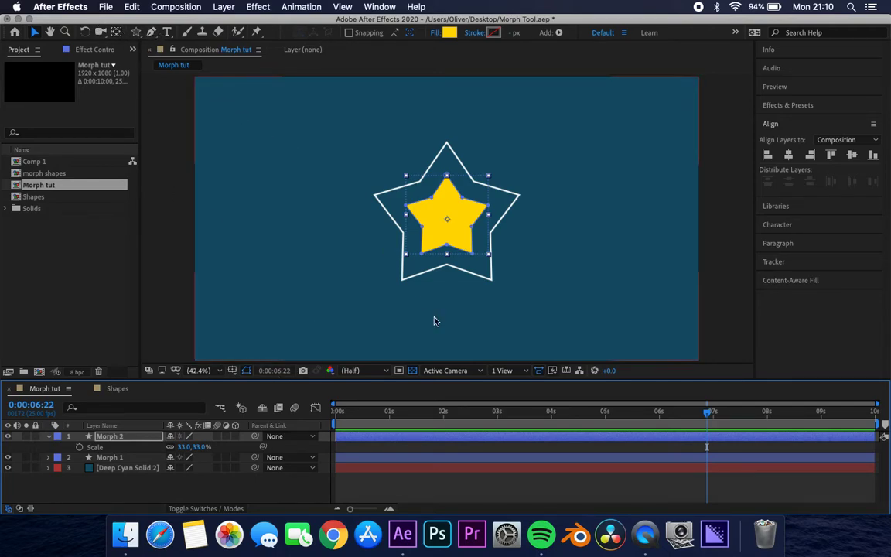
key(space)
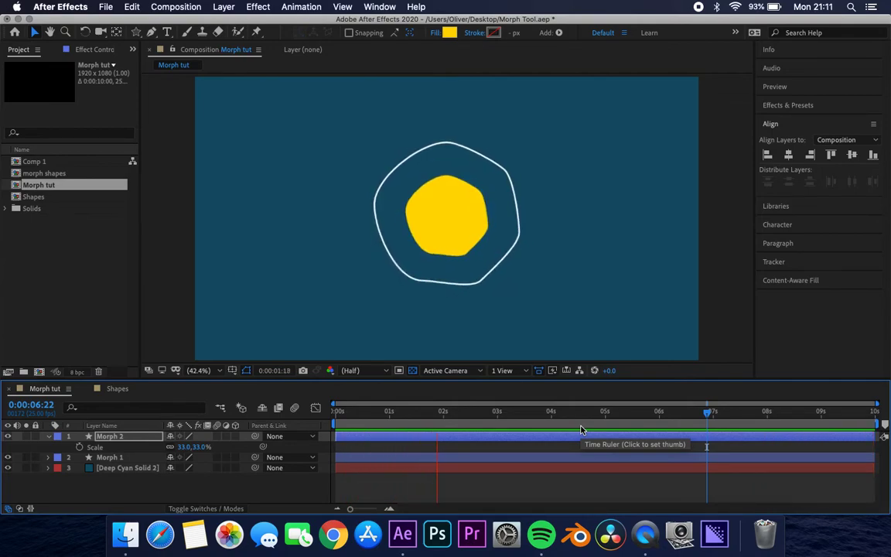
key(space)
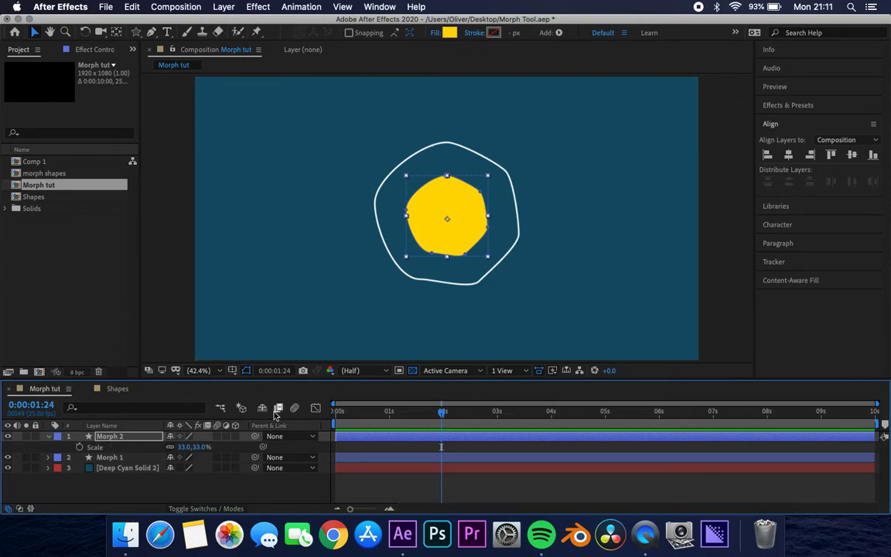
key(space)
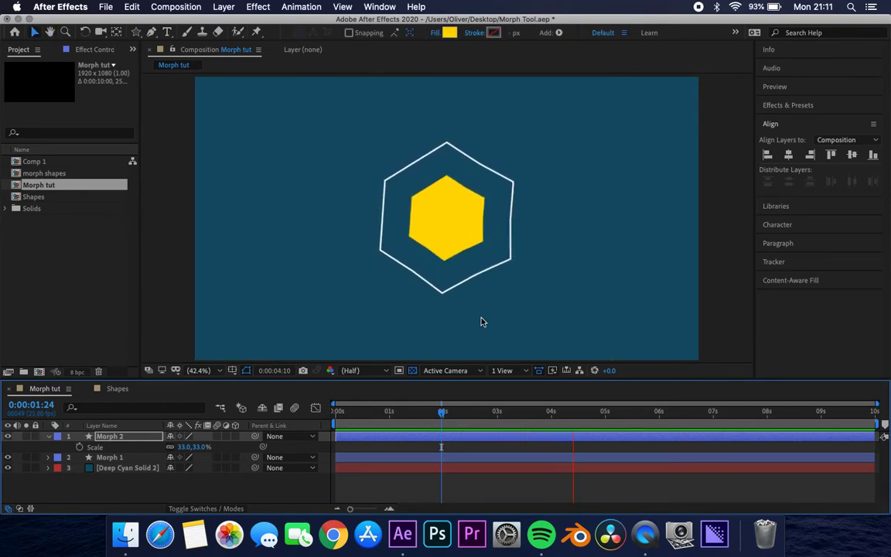
key(space)
click(602, 413)
drag(602, 413, 713, 413)
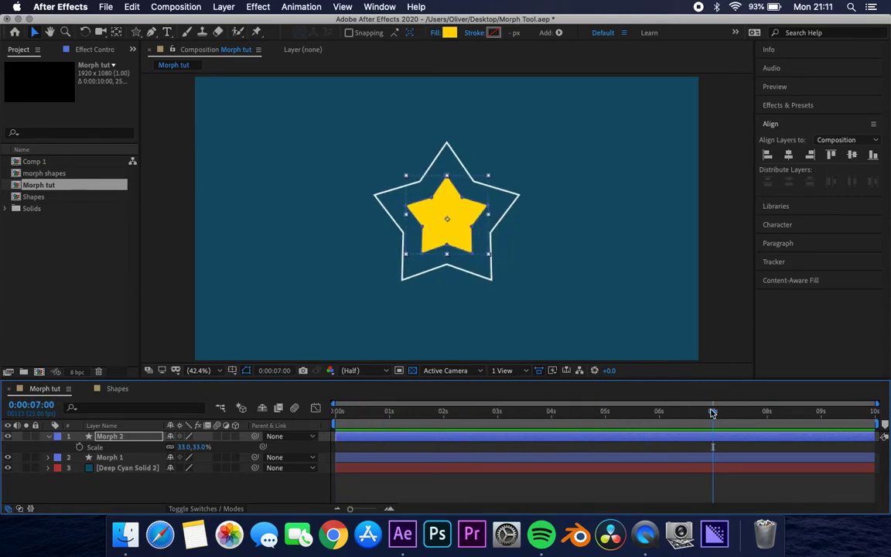
- With no layer selected, draw a wavy open path with the Pen tool down the area beside the stars
click(90, 490)
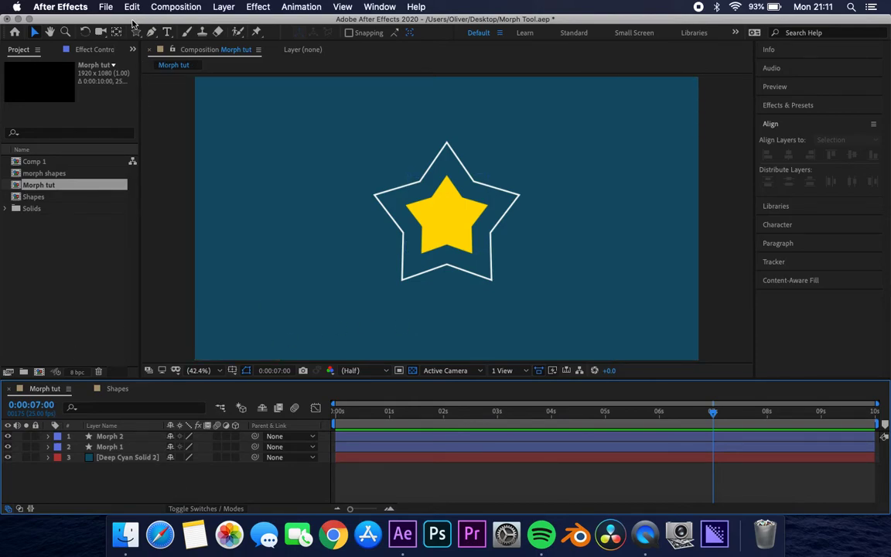
key(g)
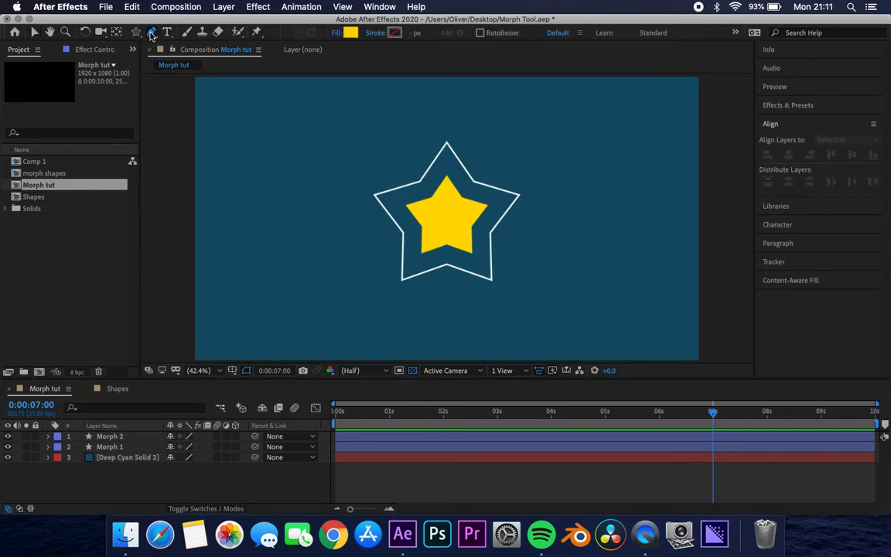
click(288, 98)
drag(247, 140, 256, 160)
drag(294, 188, 279, 251)
drag(311, 293, 283, 313)
click(250, 323)
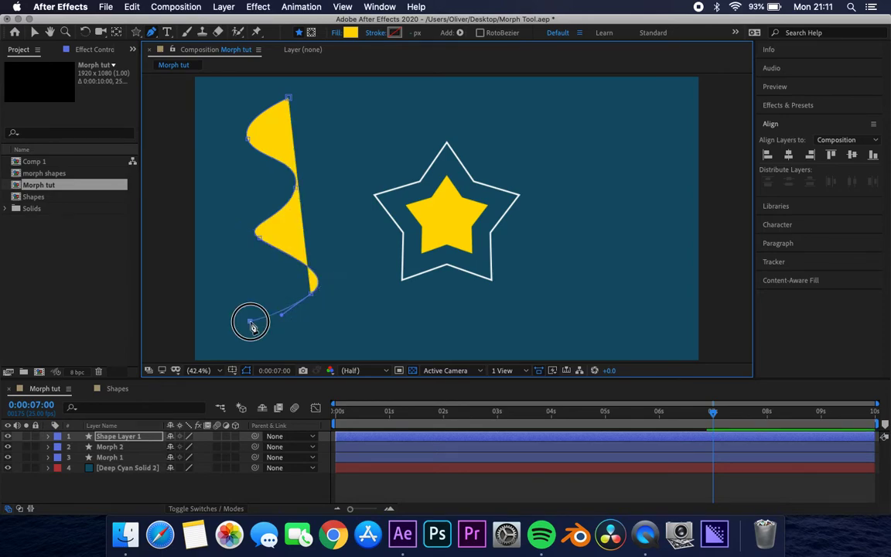
- Remove the wavy path's fill and give it a solid white stroke 4 px wide
click(337, 33)
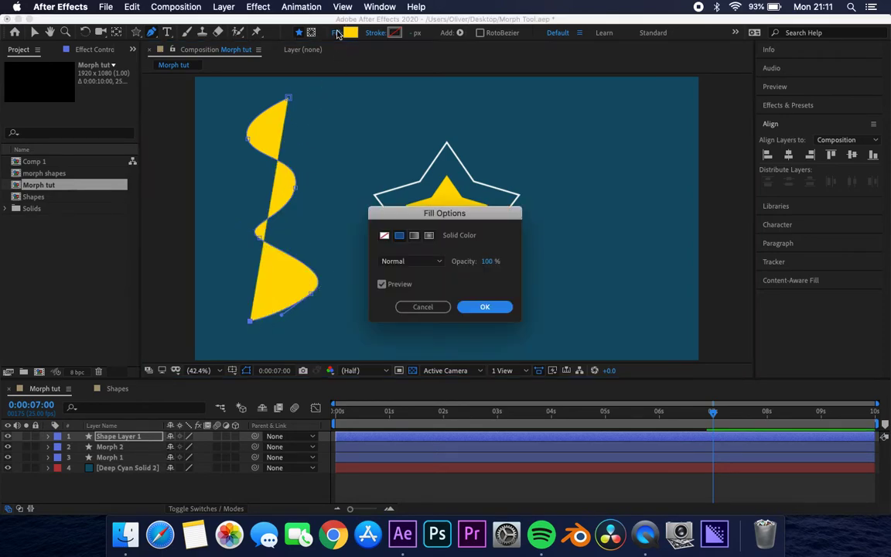
click(384, 235)
click(473, 307)
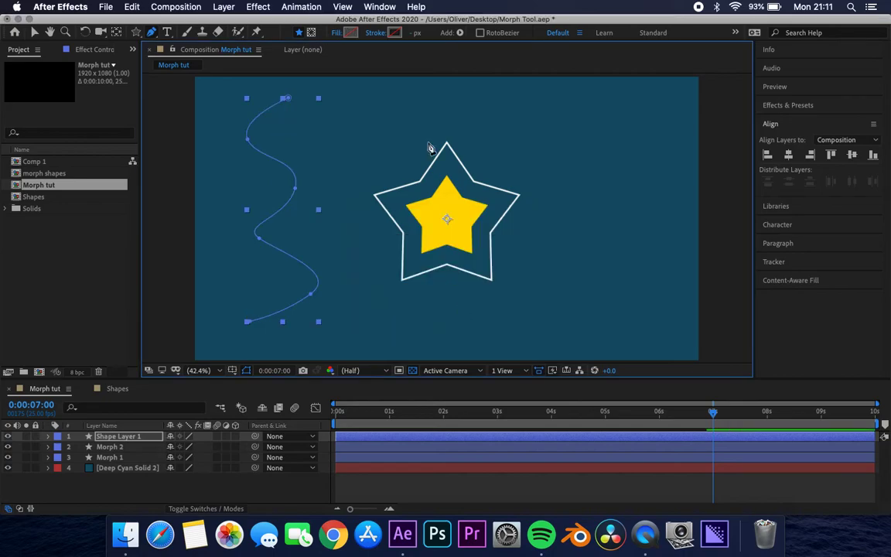
click(375, 34)
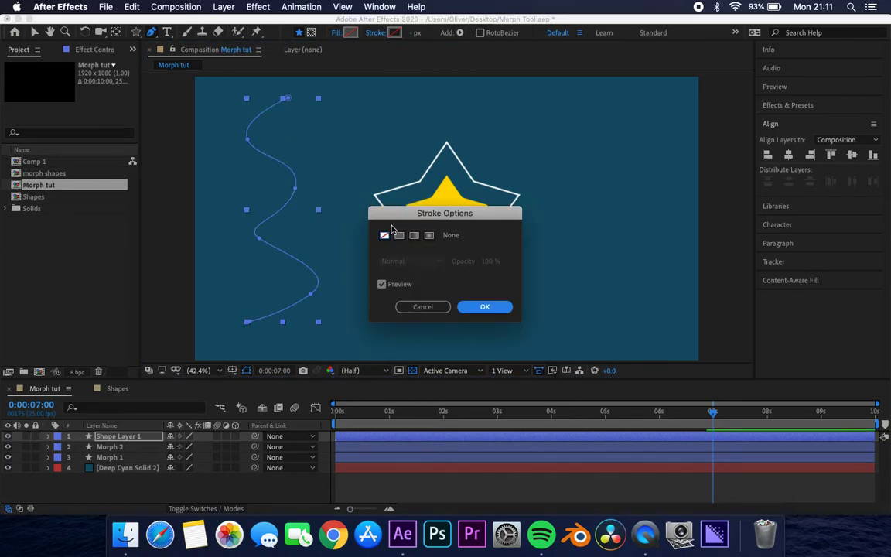
click(399, 235)
click(479, 306)
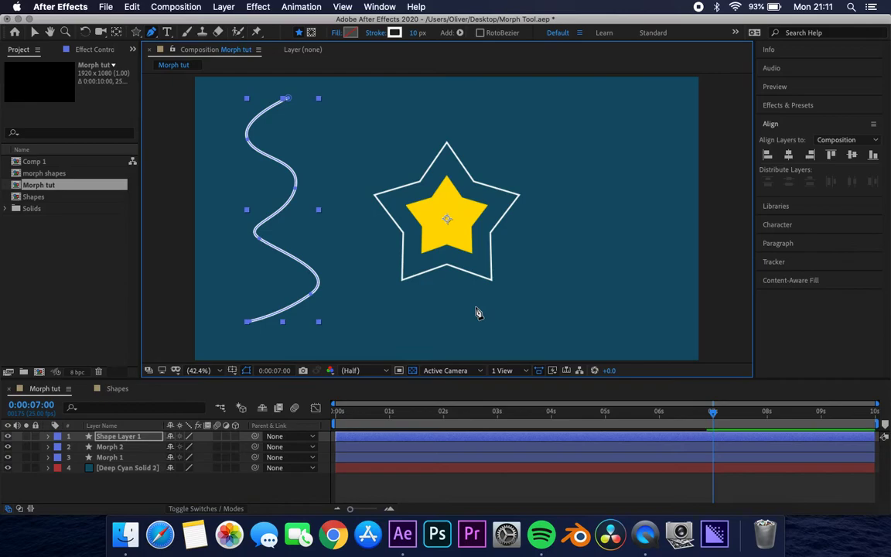
drag(420, 34, 408, 34)
click(165, 492)
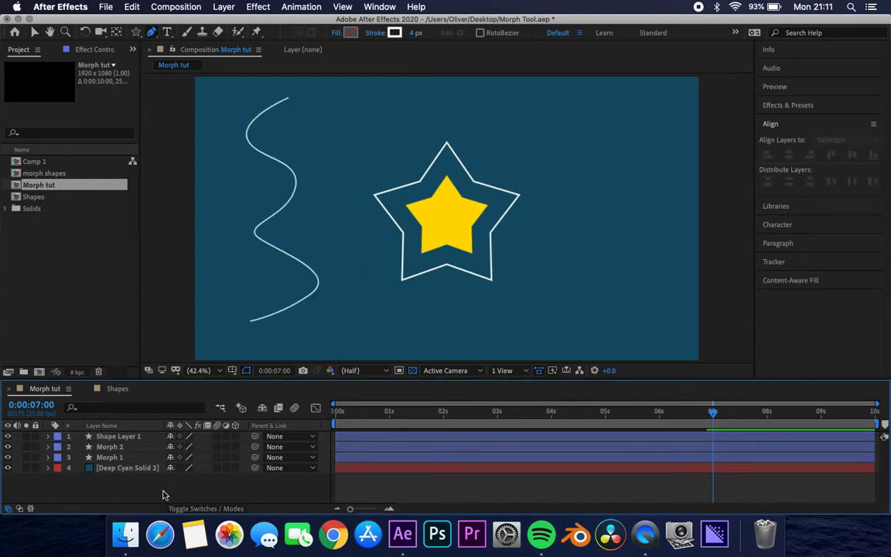
- Expand Shape Layer 1's contents and examine the lower end of the wavy line at 200% magnification
click(102, 437)
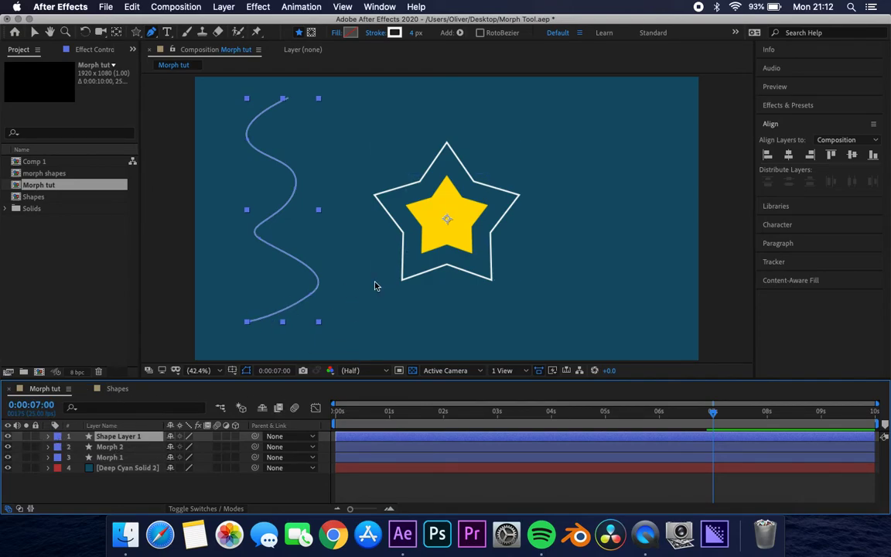
key(v)
click(127, 439)
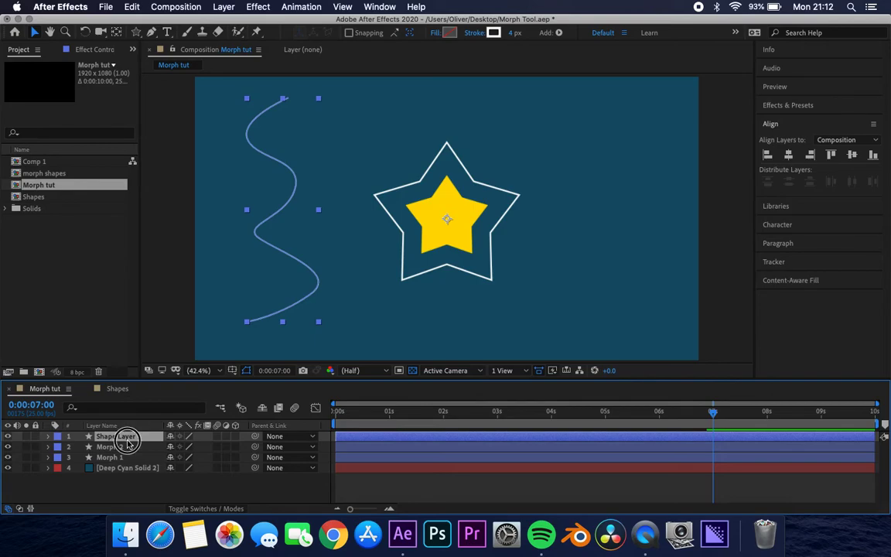
click(48, 438)
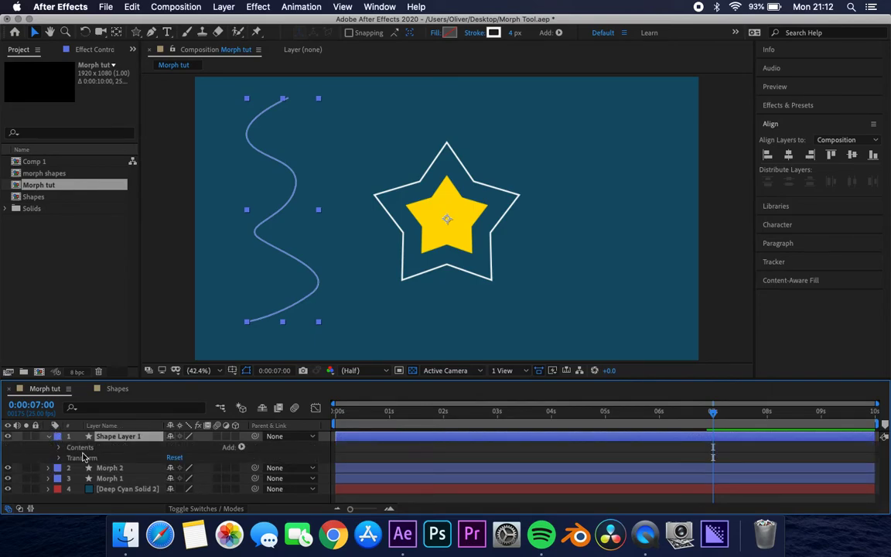
click(59, 447)
key(comma)
key(comma)
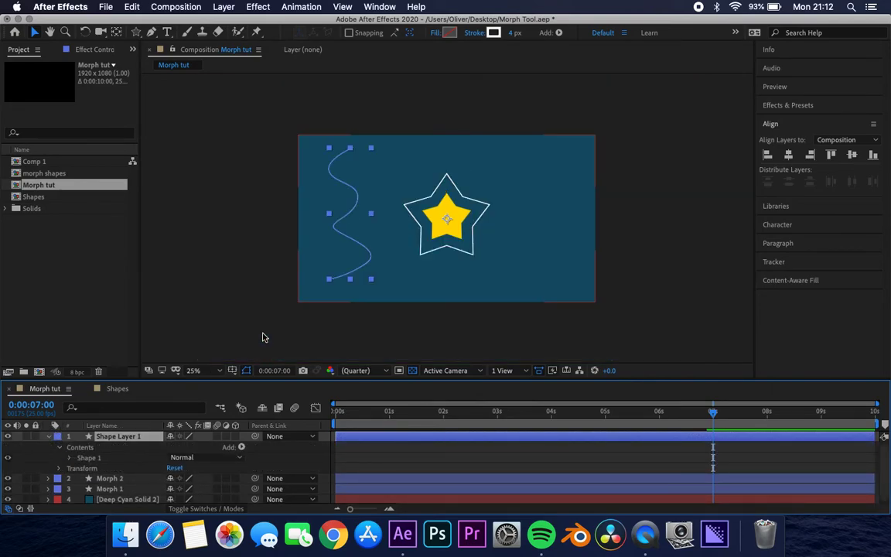
key(period)
key(period)
key(period)
key(period)
key(period)
key(period)
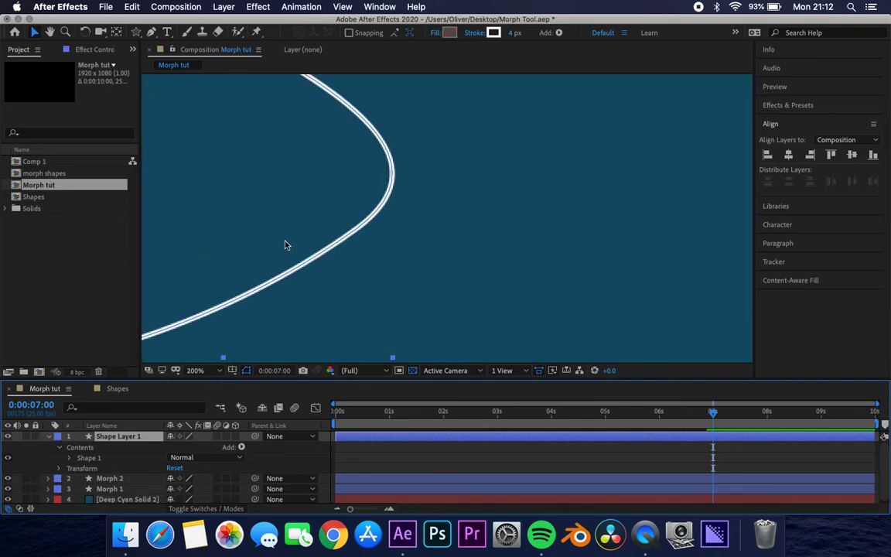
key(h)
drag(278, 241, 511, 141)
drag(354, 216, 427, 228)
key(v)
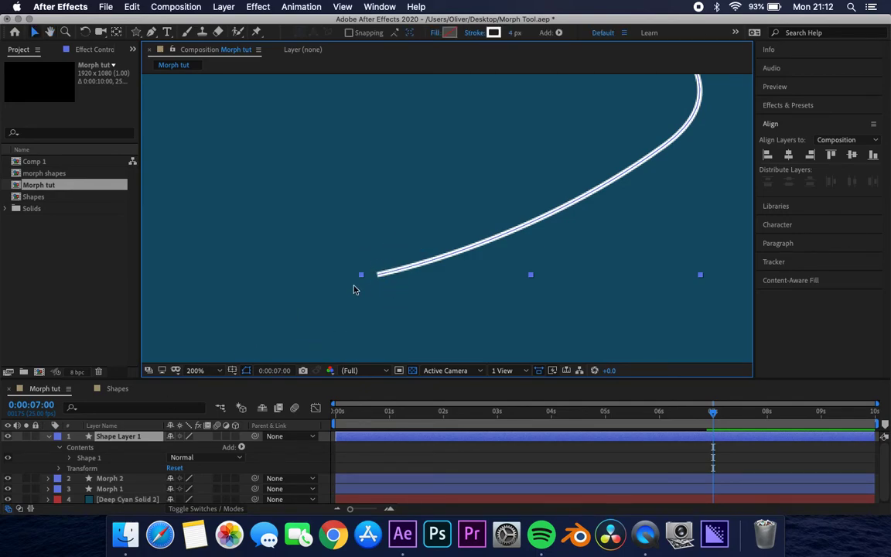
- Set Stroke 1's Line Cap on the wavy line to Round Cap and hide the shape path overlay
click(70, 457)
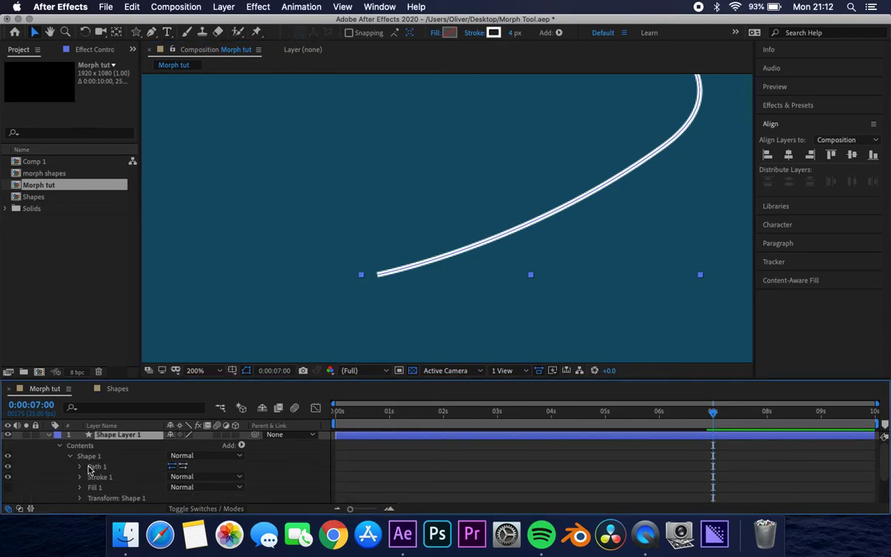
scroll(89, 469, down, 2)
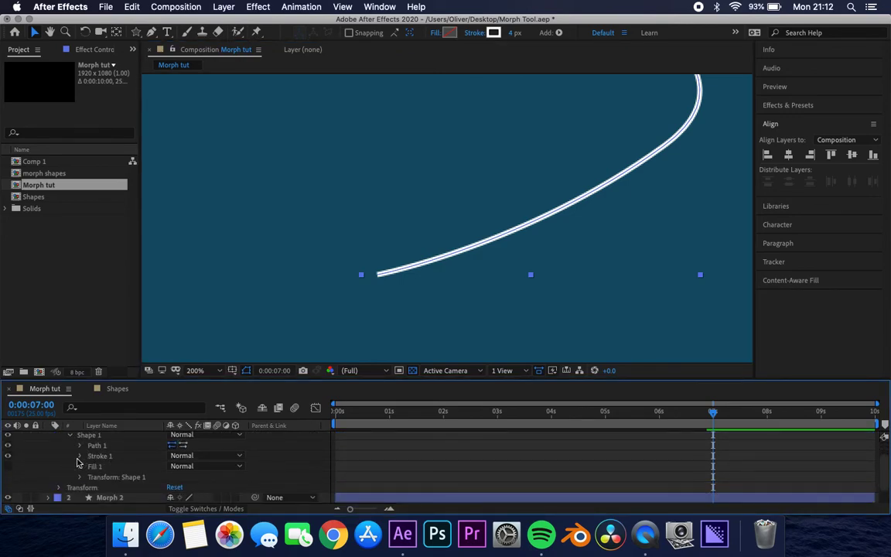
click(80, 455)
scroll(101, 471, down, 4)
click(186, 467)
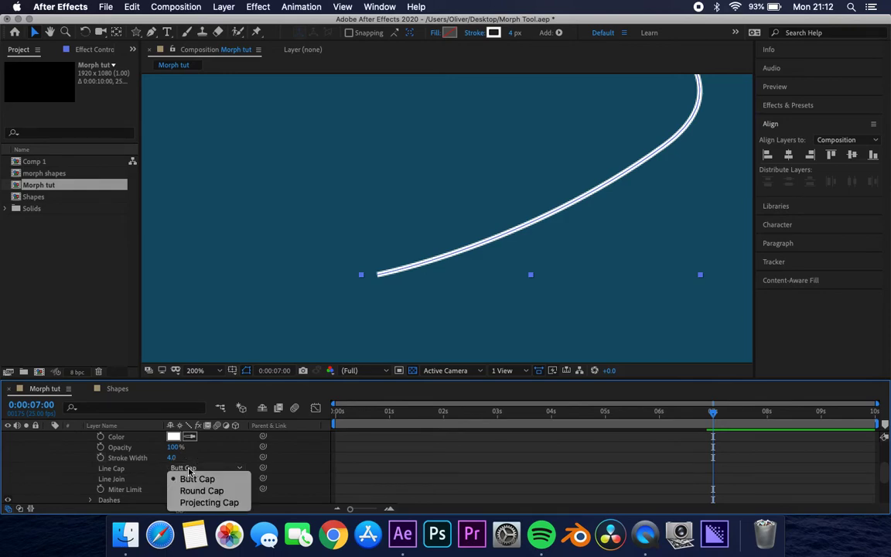
click(194, 488)
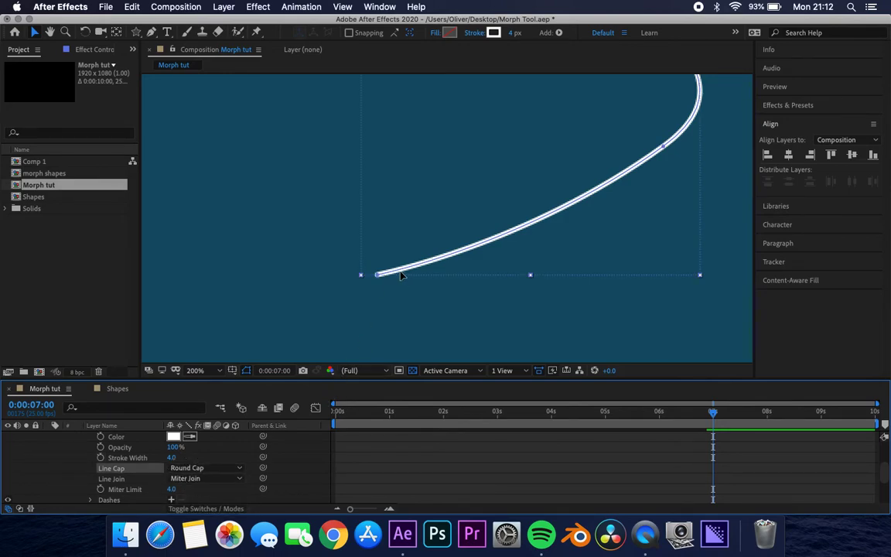
click(247, 370)
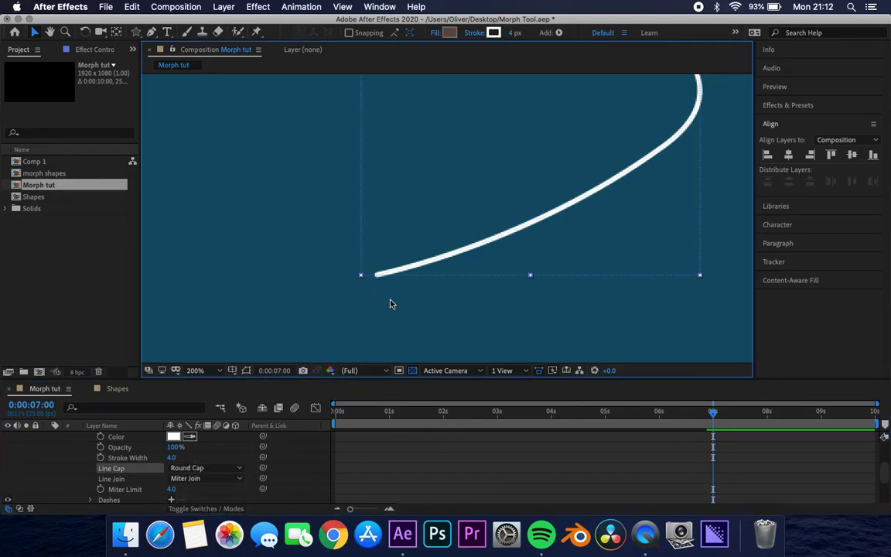
- Compare the line's end with Butt Cap and set the Line Cap back to Round Cap
click(193, 469)
click(198, 479)
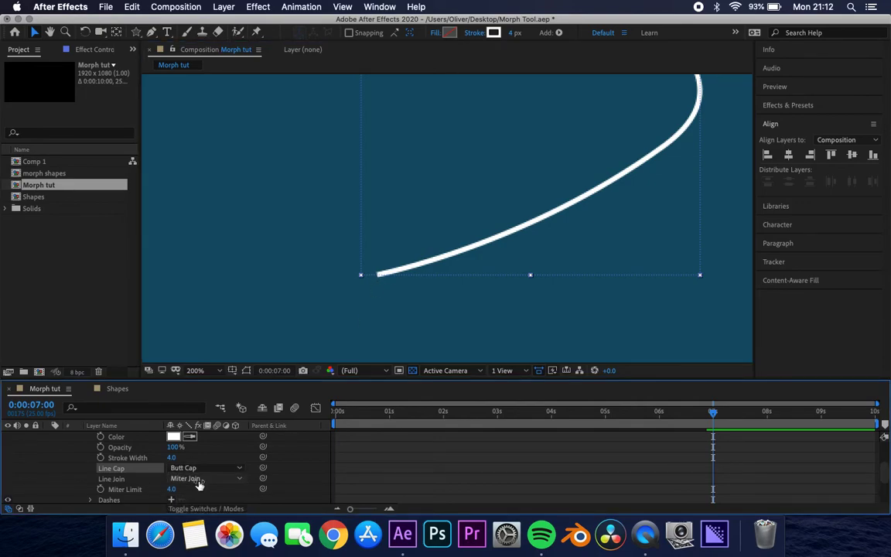
click(207, 470)
click(201, 490)
drag(508, 220, 491, 264)
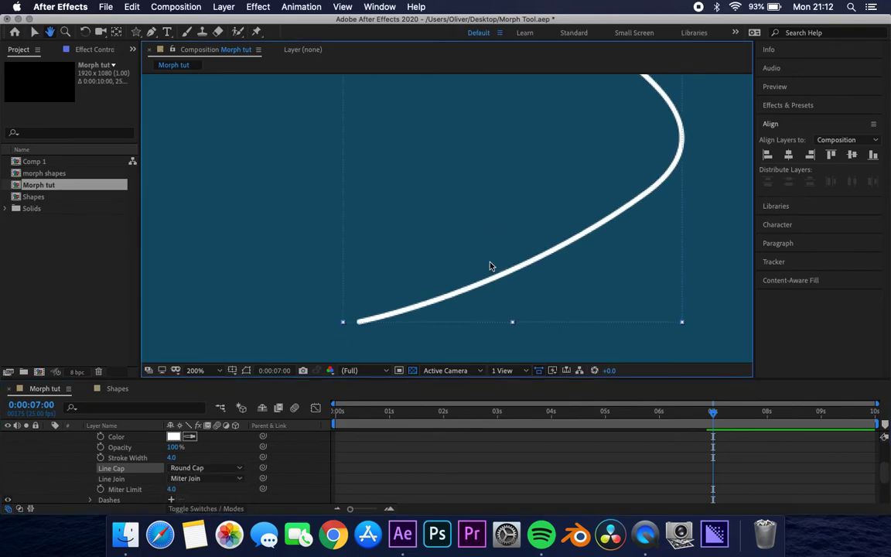
- Collapse Stroke 1, select Path 1 of the wavy line, and add Trim Paths to Shape 1
scroll(491, 264, down, 4)
scroll(491, 266, up, 2)
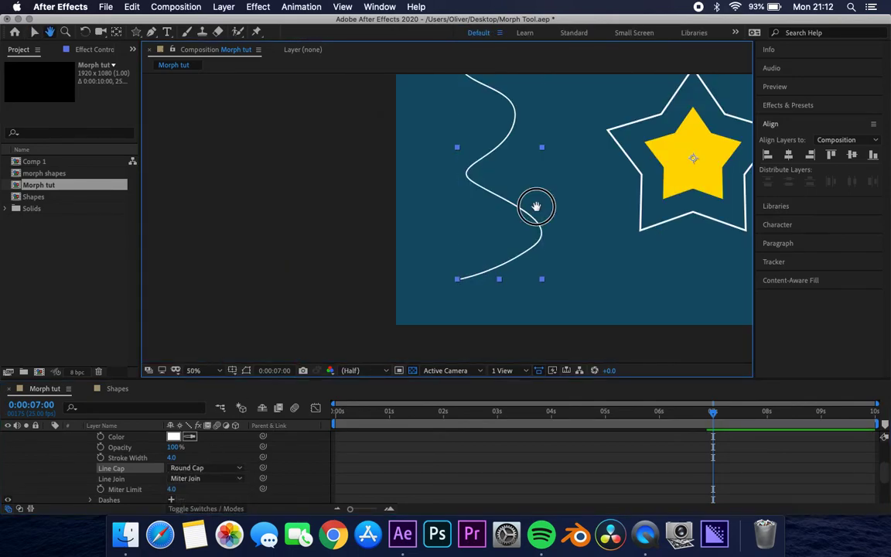
drag(536, 207, 505, 252)
scroll(174, 470, up, 3)
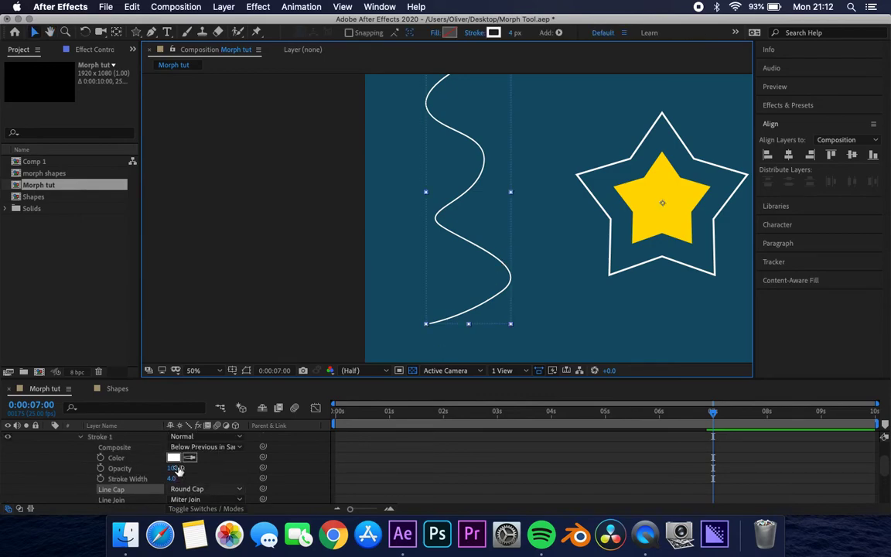
click(80, 458)
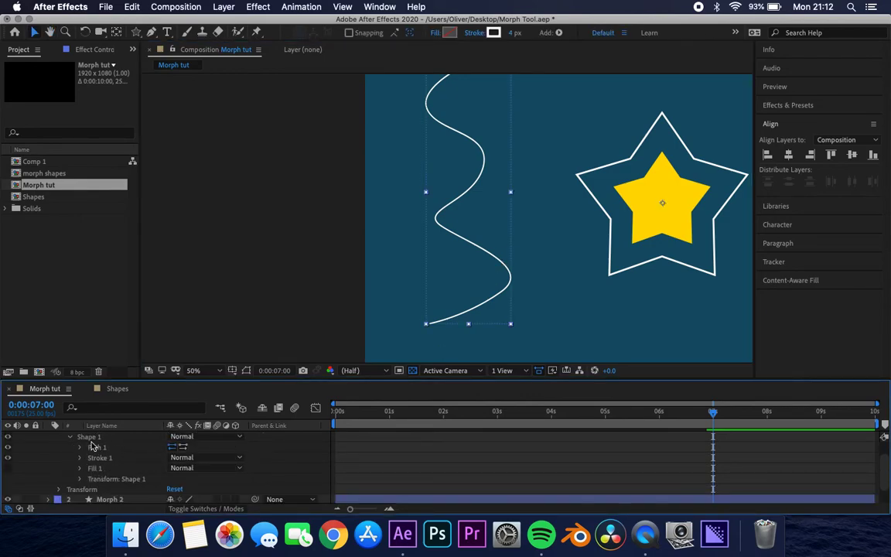
click(103, 448)
key(.)
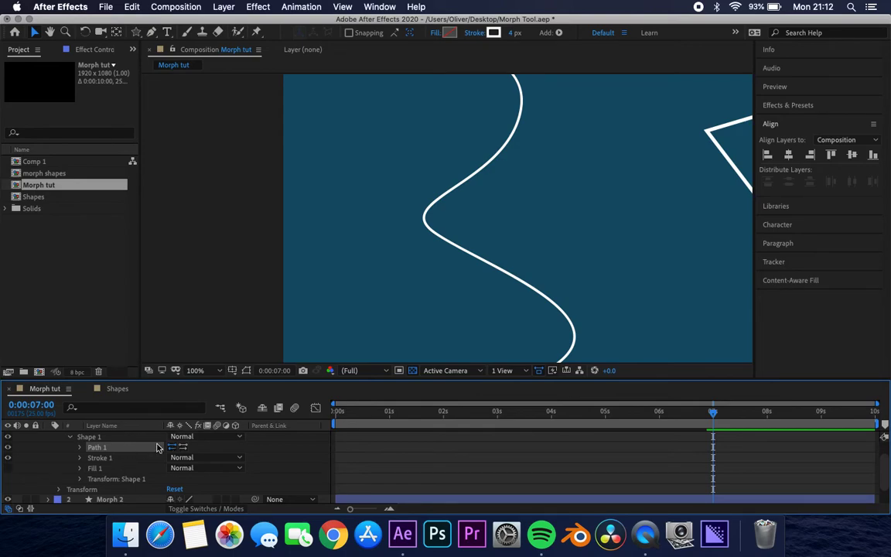
scroll(157, 449, up, 2)
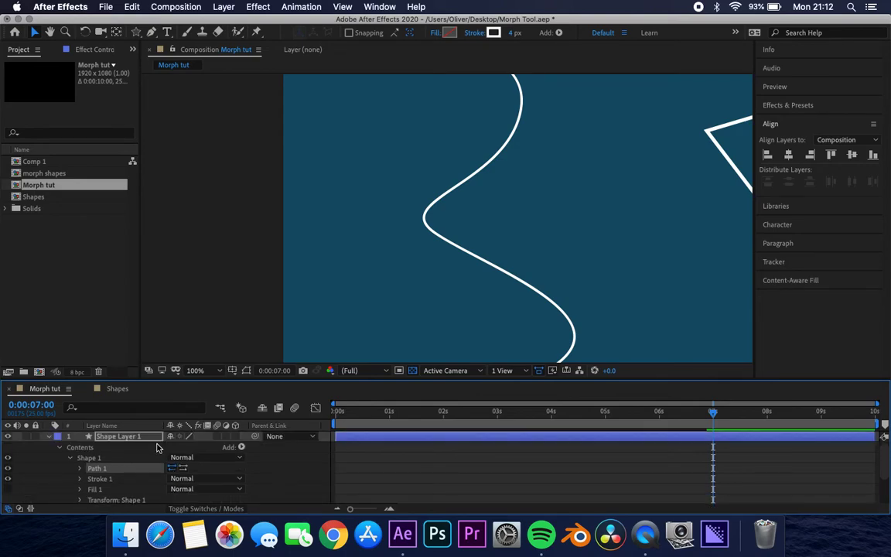
click(242, 448)
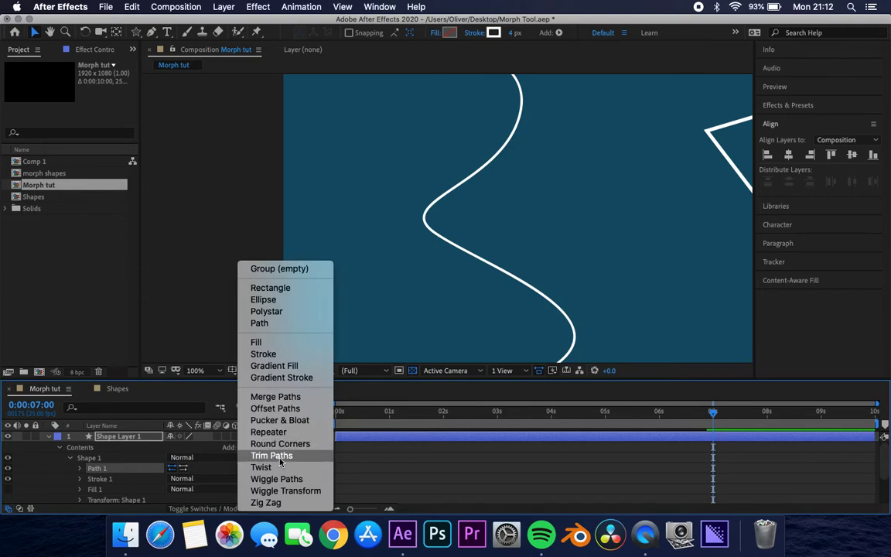
click(280, 456)
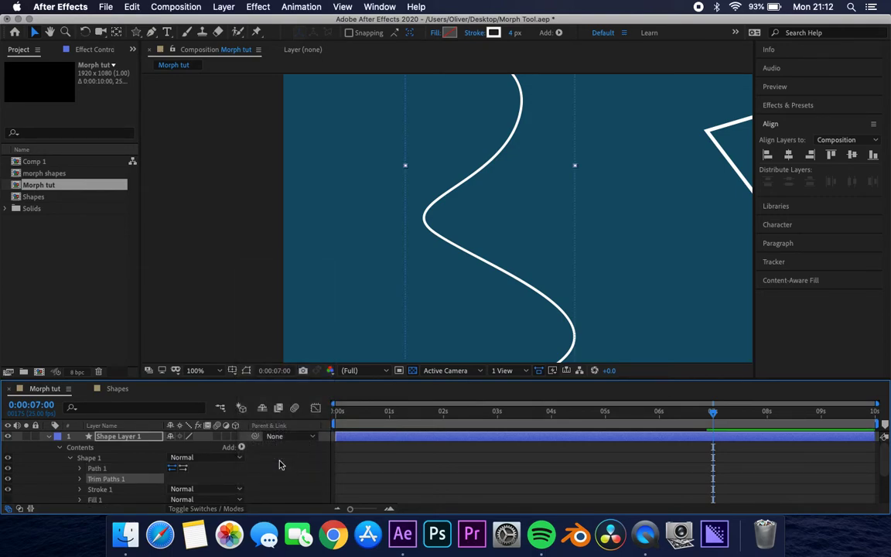
- Expand Trim Paths 1, set its End to 0%, and keyframe it at the start of the timeline
click(79, 479)
drag(174, 467, 155, 466)
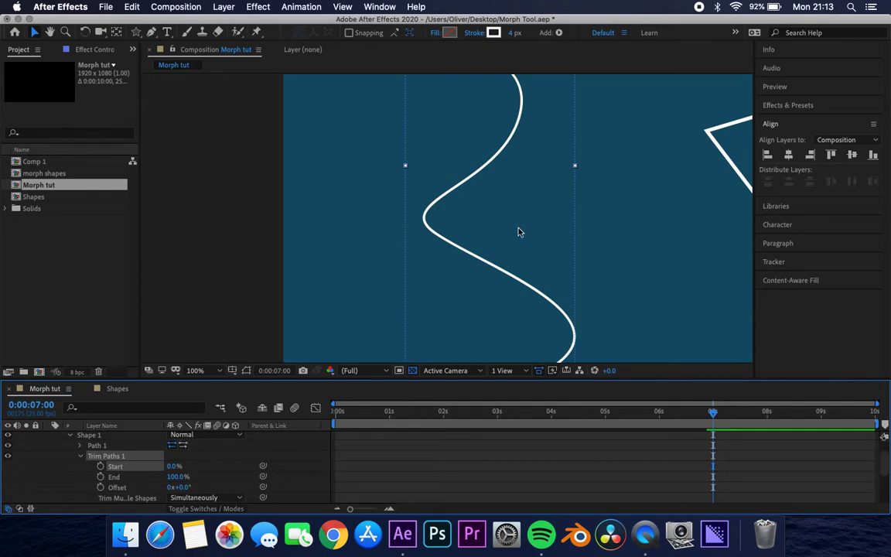
scroll(519, 232, down, 2)
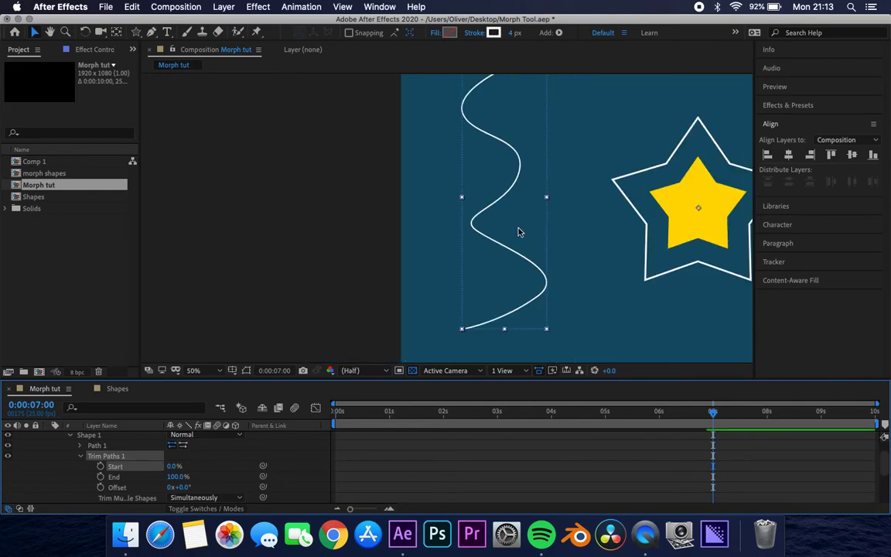
key(h)
drag(586, 237, 527, 254)
key(v)
drag(178, 477, 130, 492)
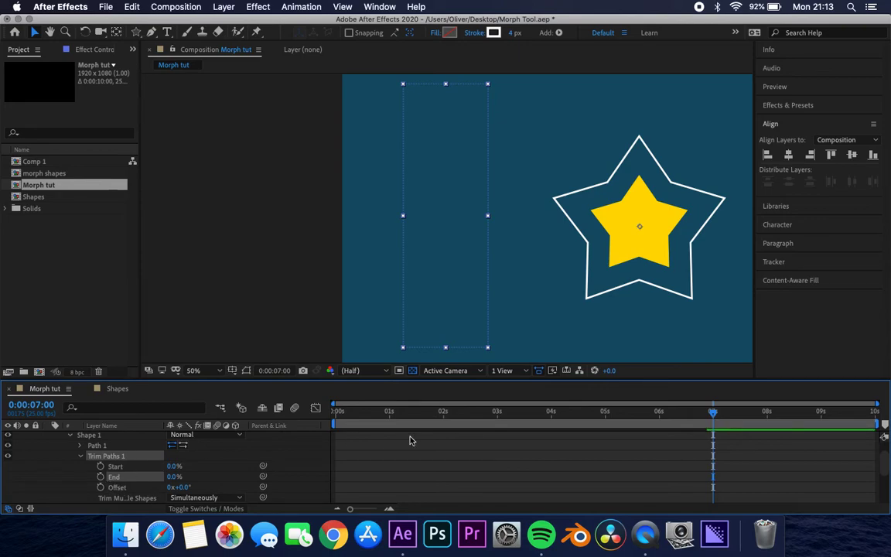
drag(424, 421, 337, 415)
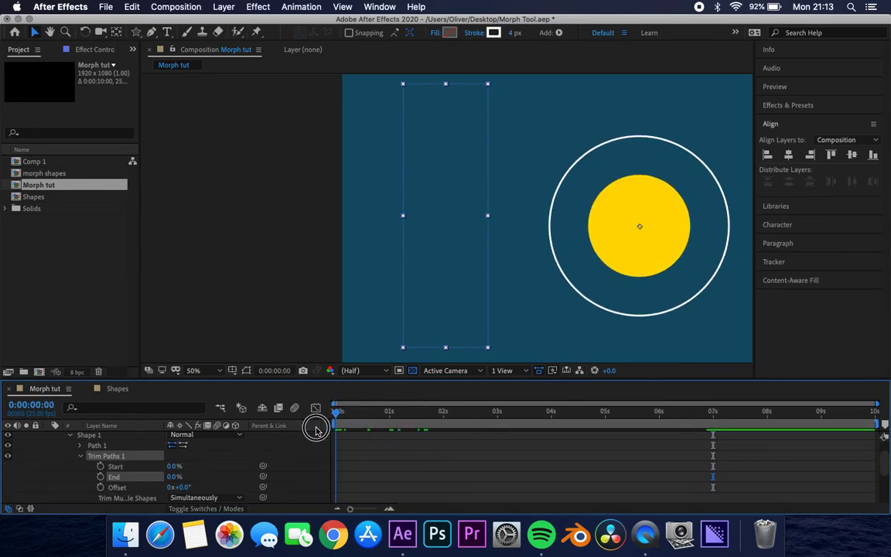
click(100, 477)
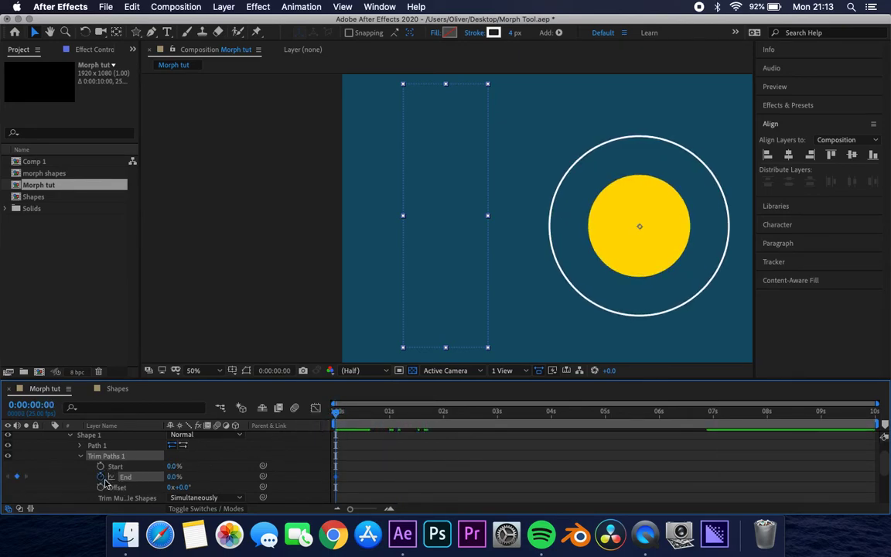
- Set the trim's End to 100% at 0:00:01:09 and preview the line drawing on from the start
drag(338, 414, 408, 418)
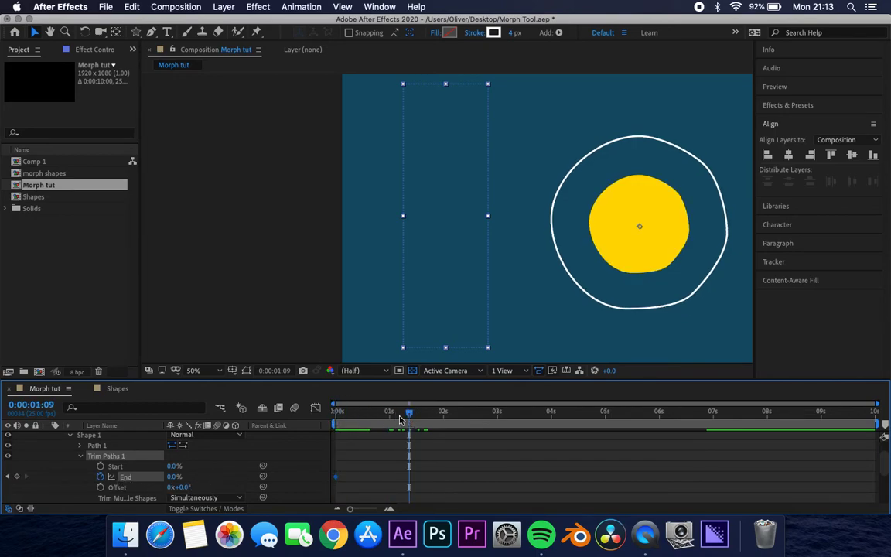
mouse_move(166, 481)
mouse_down()
mouse_move(188, 477)
mouse_move(278, 522)
mouse_move(309, 518)
mouse_up()
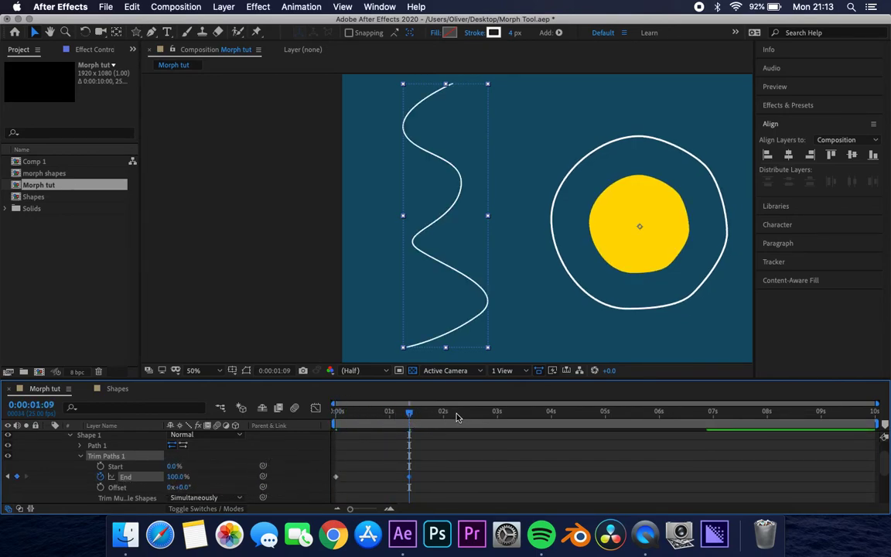
drag(410, 418, 281, 422)
key(space)
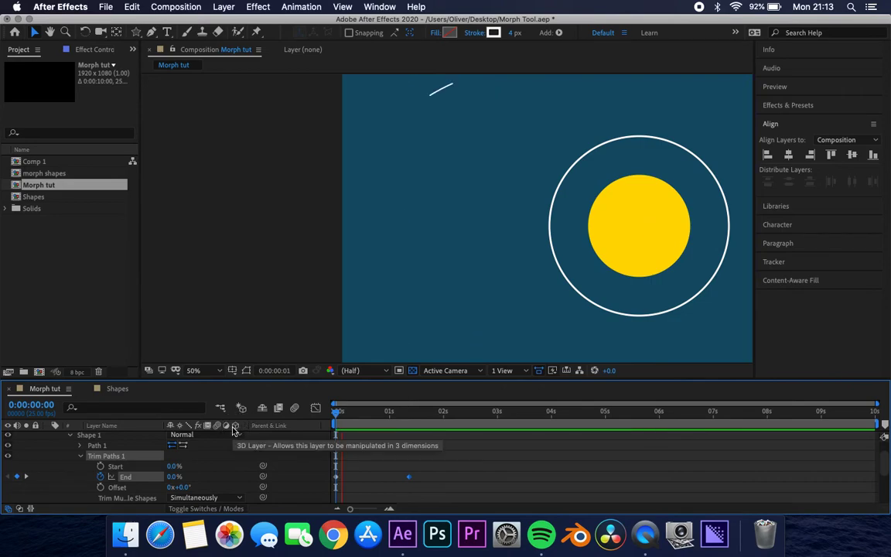
key(space)
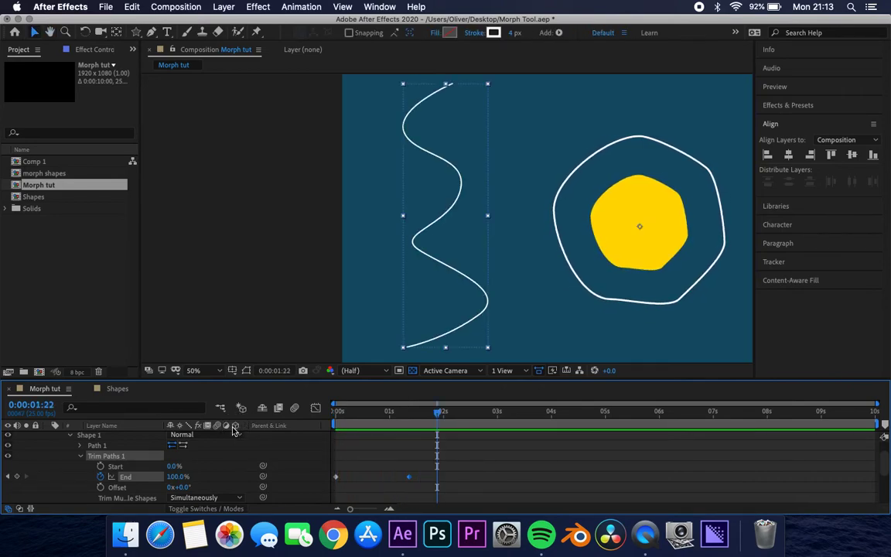
- Apply Easy Ease to both End keyframes of the wavy line's trim and preview the result
drag(437, 413, 359, 413)
drag(437, 470, 335, 489)
right_click(335, 484)
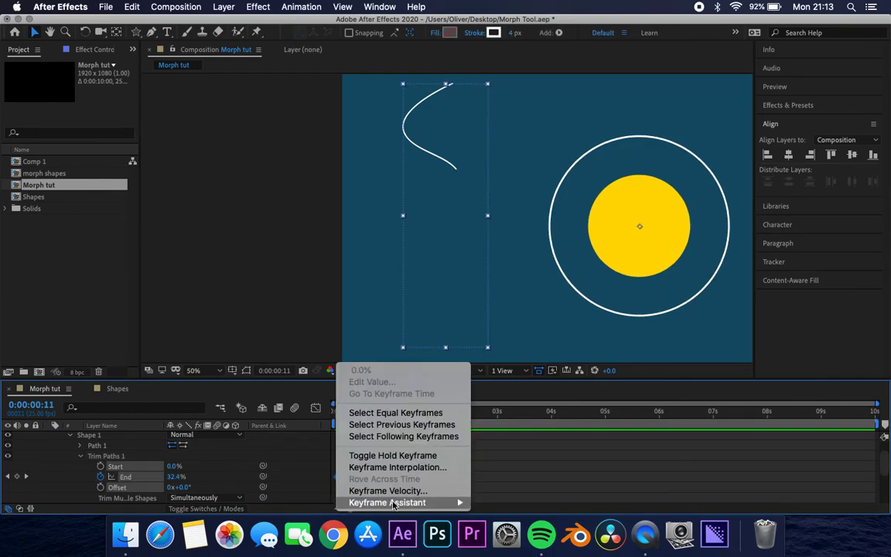
mouse_move(387, 502)
click(513, 431)
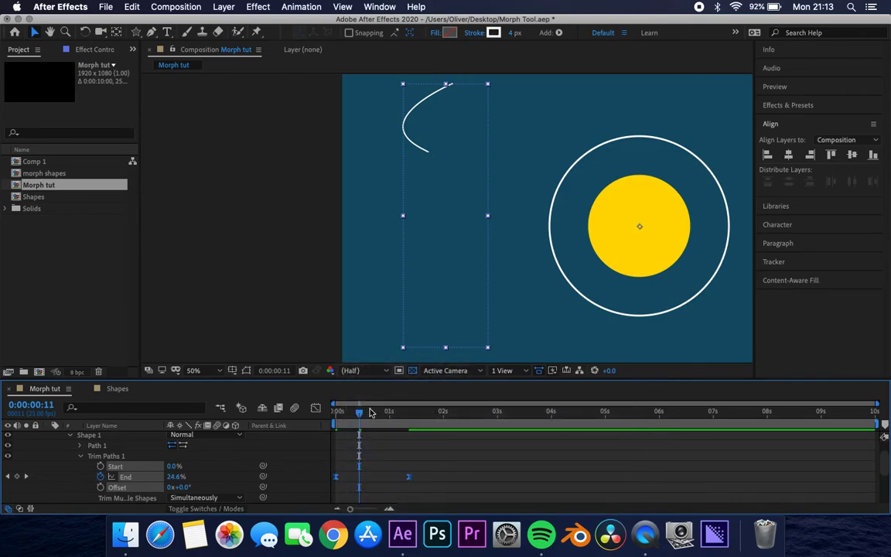
drag(358, 411, 279, 431)
key(space)
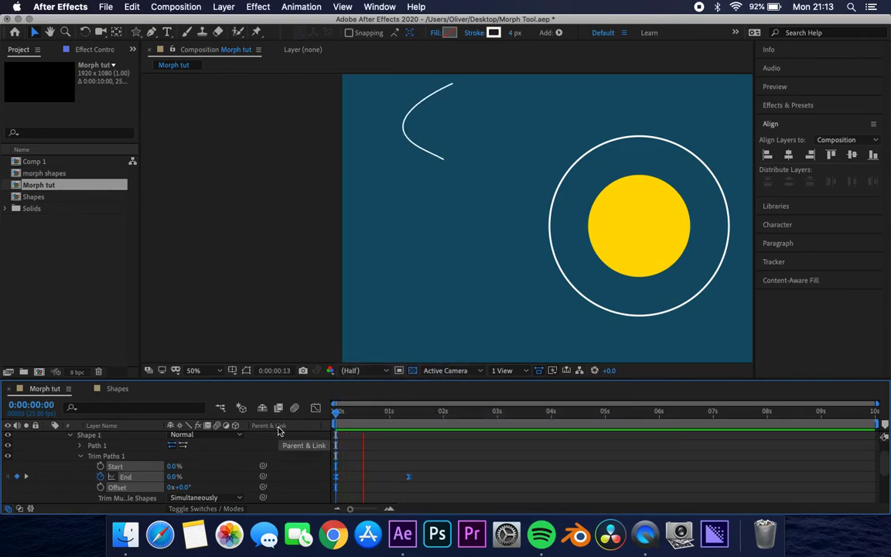
- Keyframe the trim's Start from 0% at 0:00:00:10 to 100% at 0:00:01:18, clearing the accidental Offset keyframing
mouse_move(378, 414)
mouse_down()
mouse_move(318, 420)
mouse_move(357, 415)
mouse_up()
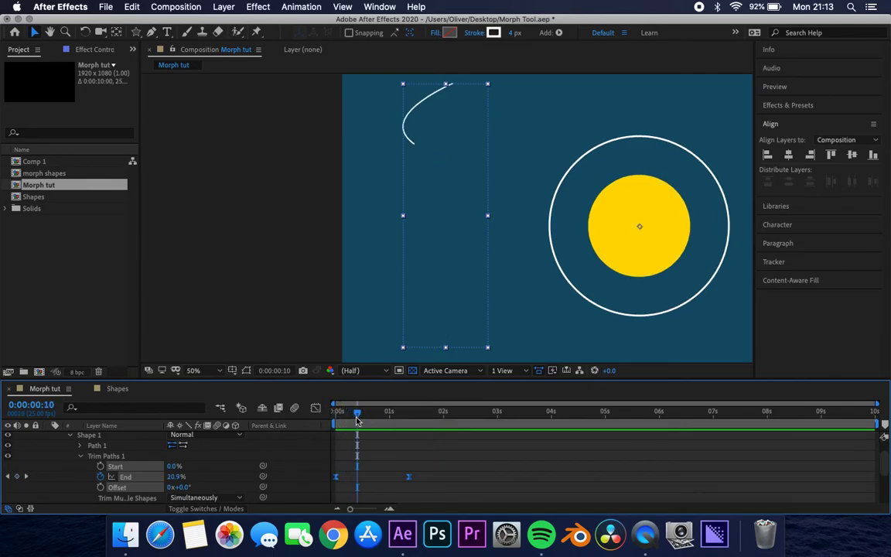
click(101, 466)
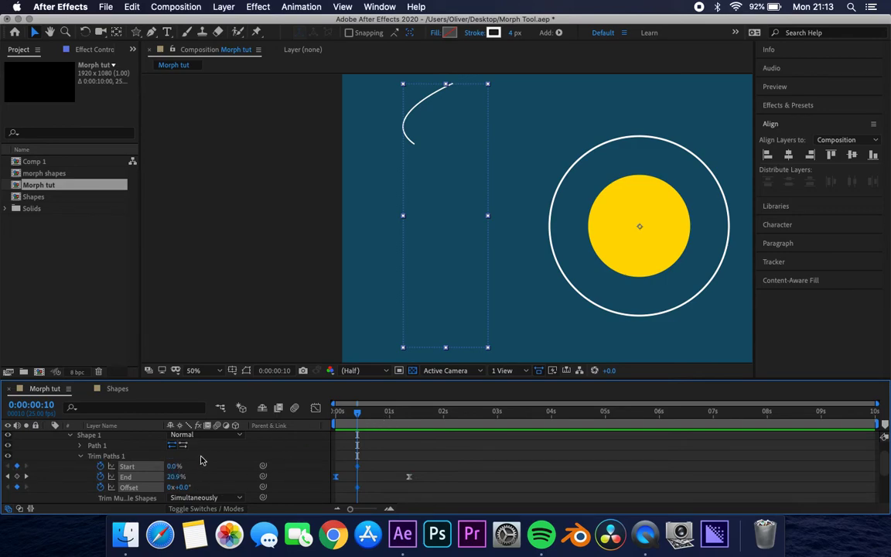
drag(358, 416, 429, 417)
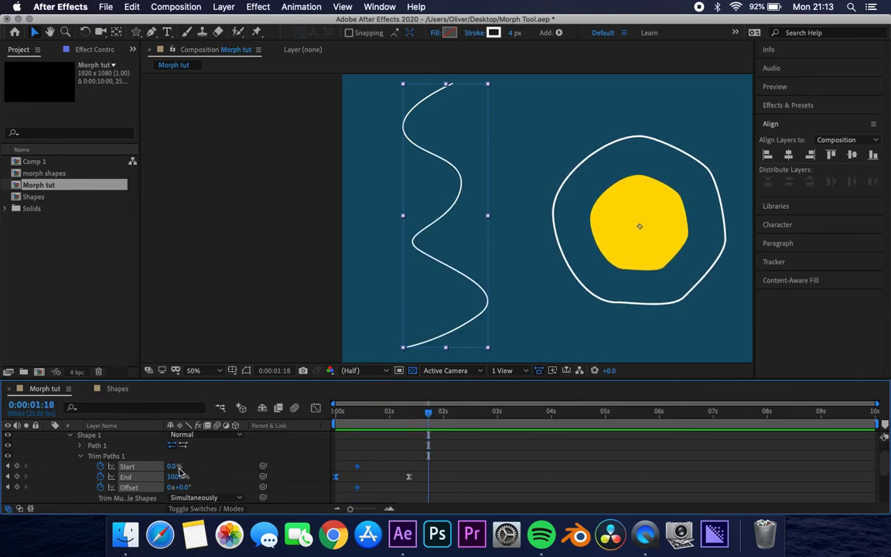
click(100, 488)
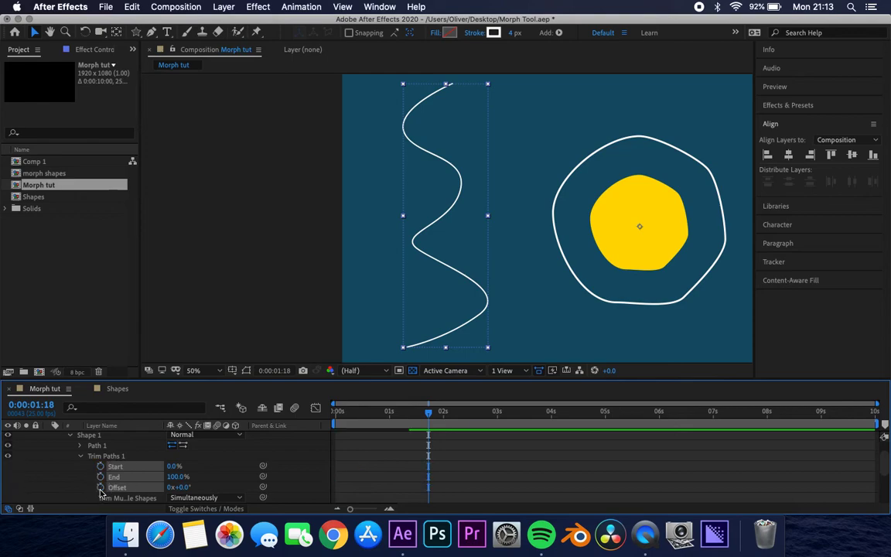
key(super+z)
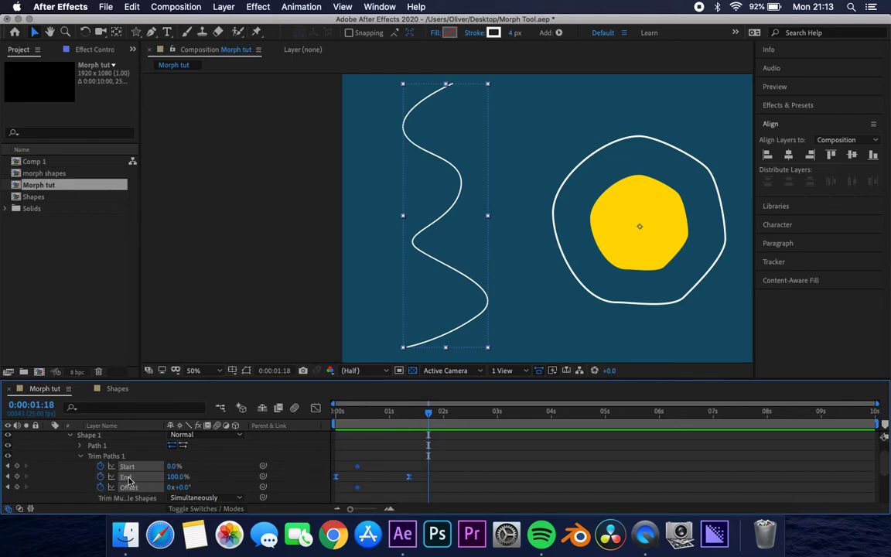
click(202, 475)
click(100, 487)
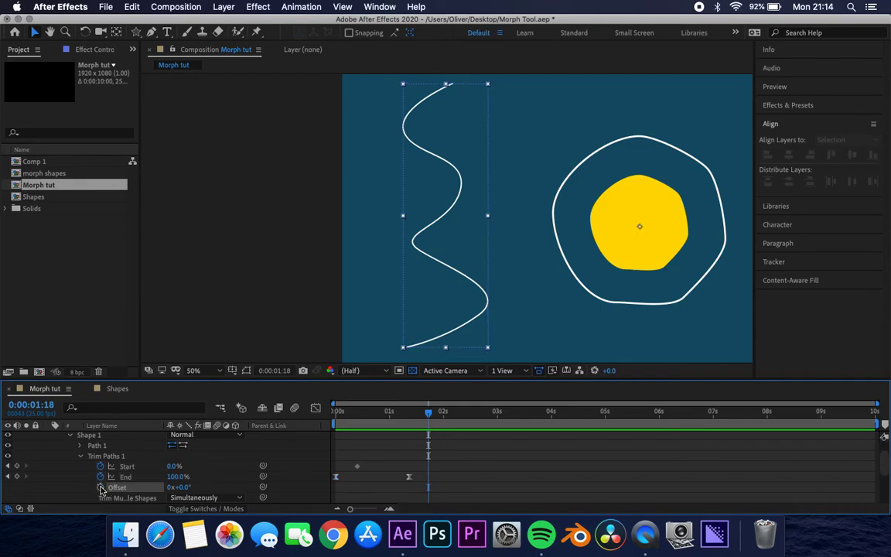
drag(174, 468, 246, 461)
- Apply Easy Ease to both Start keyframes and preview the wavy line drawing on and off
drag(455, 459, 354, 474)
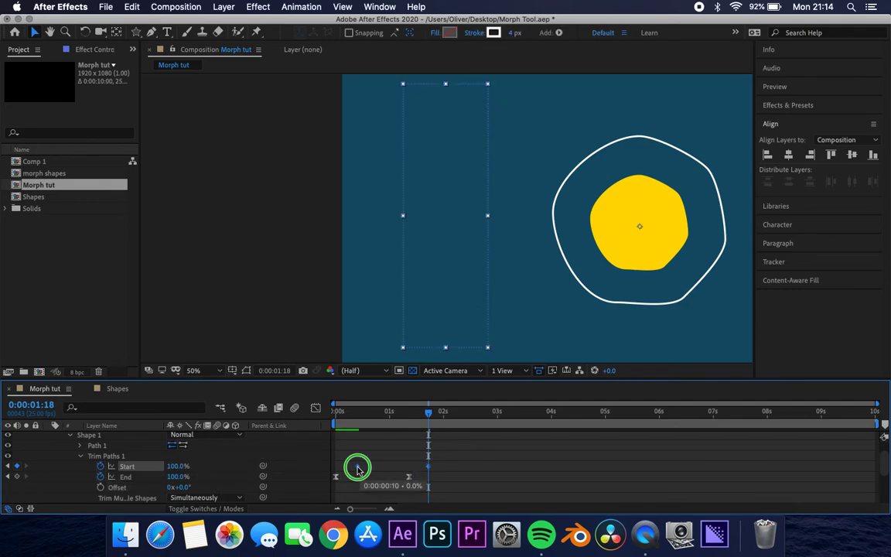
right_click(359, 469)
mouse_move(449, 501)
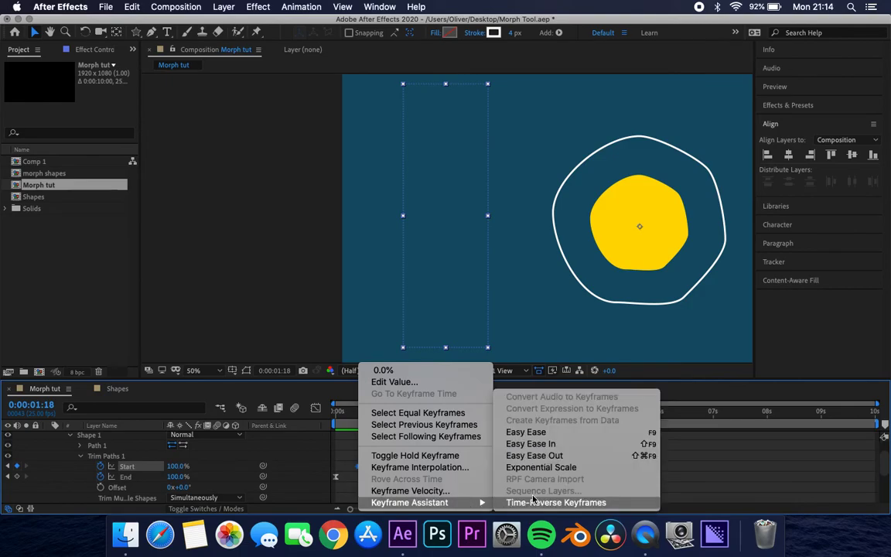
click(526, 431)
key(Home)
key(space)
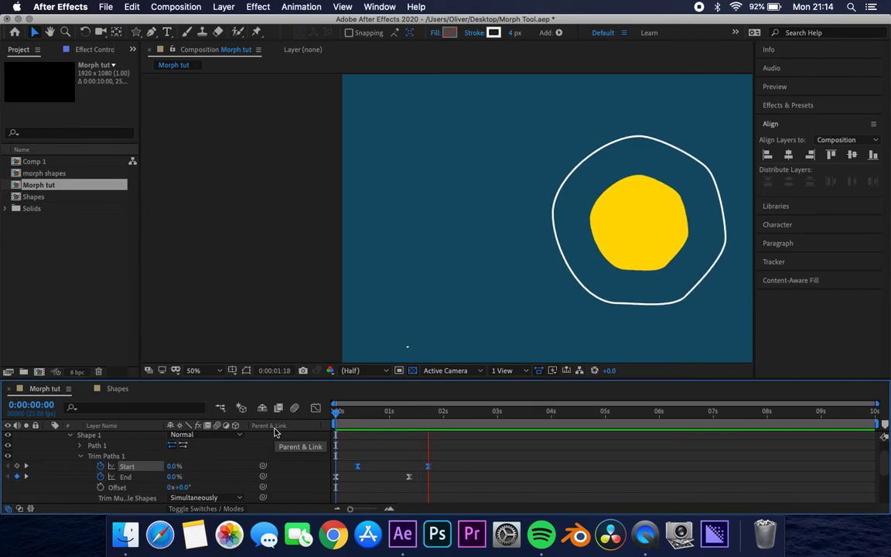
key(space)
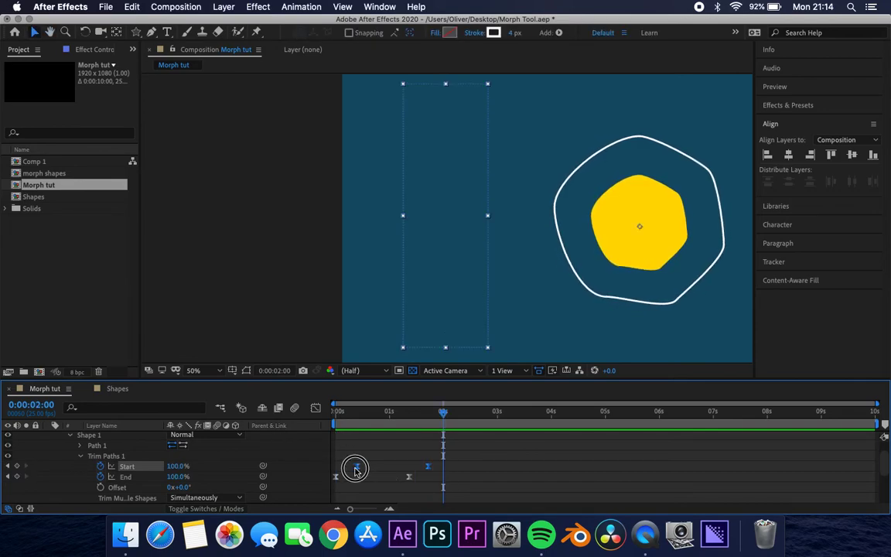
- Shift both Start keyframes about five frames earlier, closer to the End keyframes, and preview the shorter line
key(Home)
click(286, 418)
key(space)
click(292, 436)
- Compress the Start and End keyframes into the first second of the timeline and preview the faster line
drag(439, 456, 340, 488)
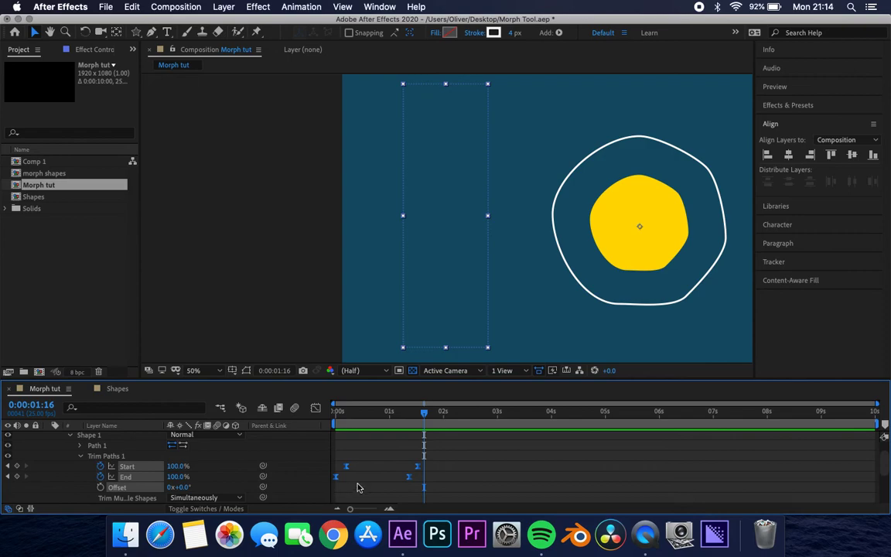
drag(409, 479, 376, 475)
drag(371, 411, 313, 411)
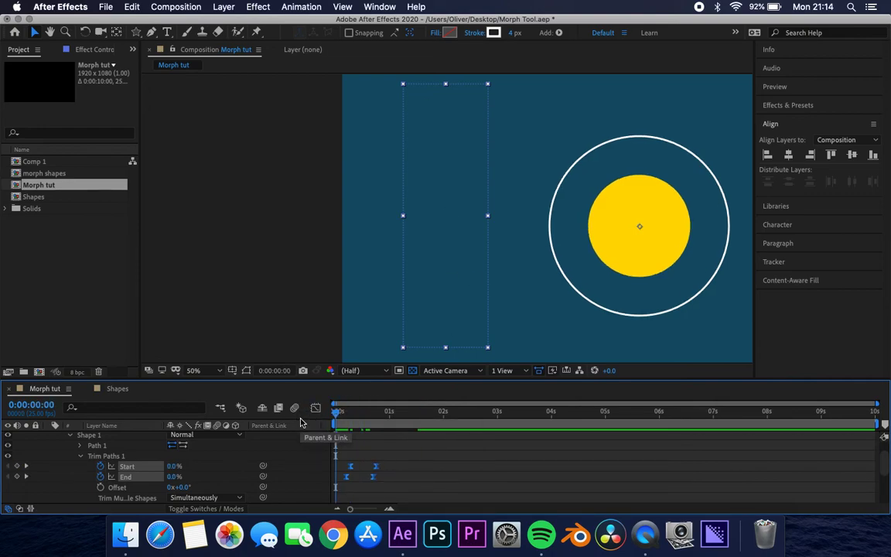
key(space)
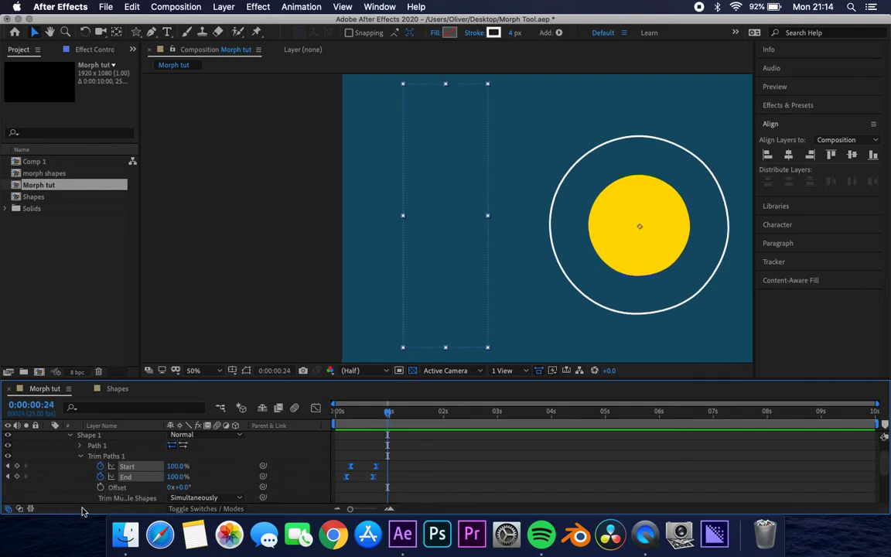
- Collapse Shape Layer 1 and set the composition view to Fit up to 100%
scroll(94, 461, up, 2)
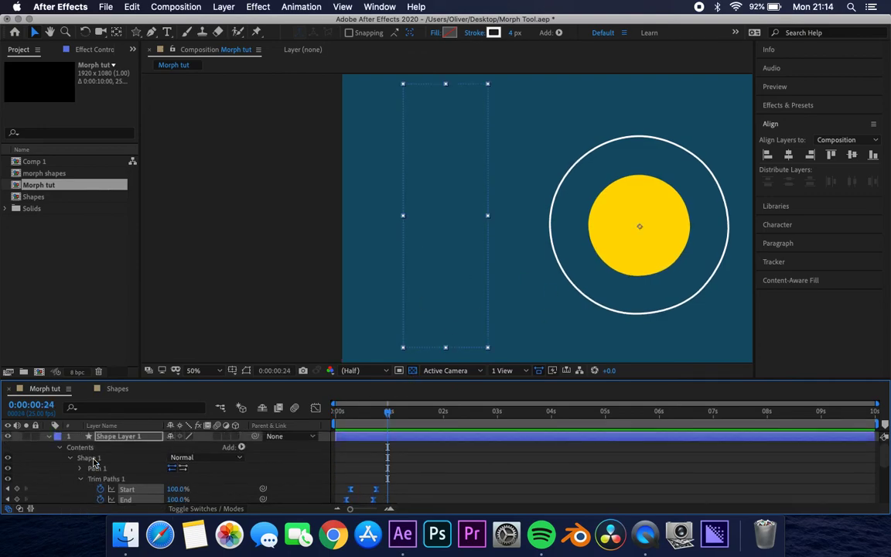
click(48, 437)
click(195, 375)
click(206, 374)
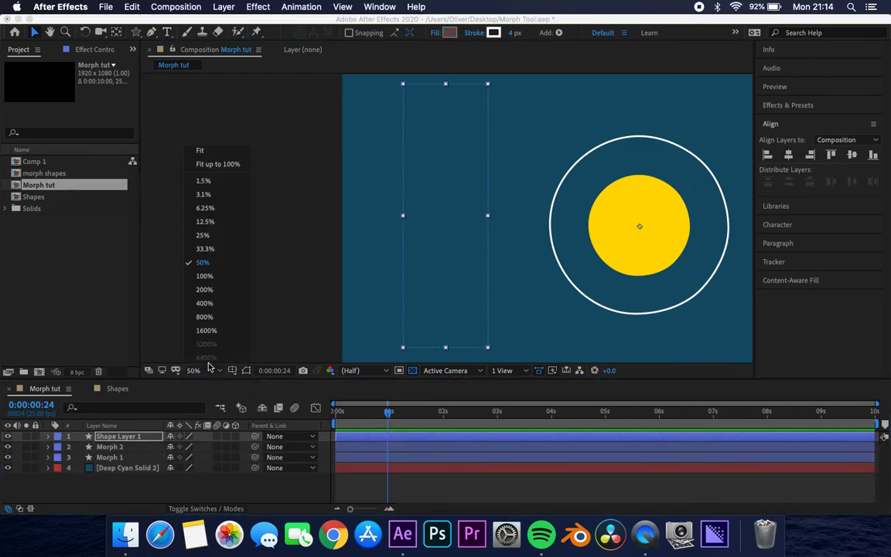
click(220, 162)
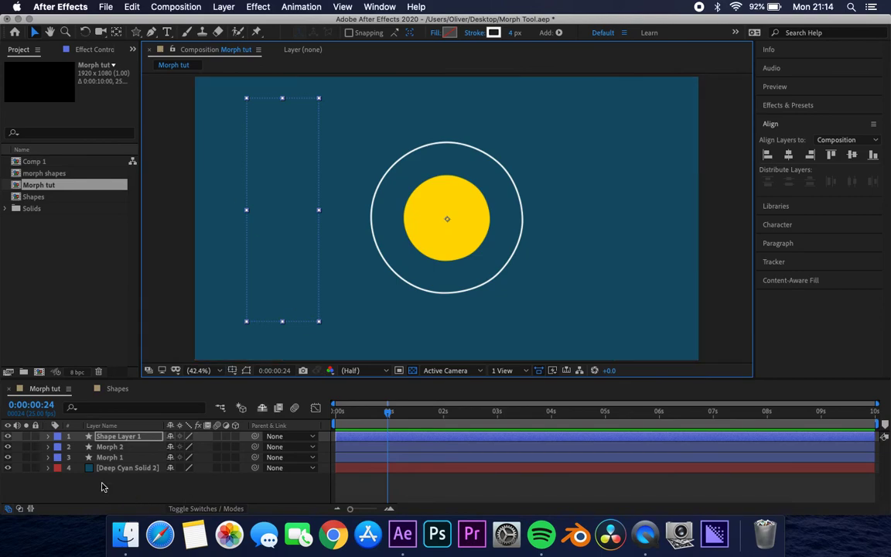
- Duplicate the wavy line's Shape Layer 1 and play the composition
click(123, 438)
key(super+d)
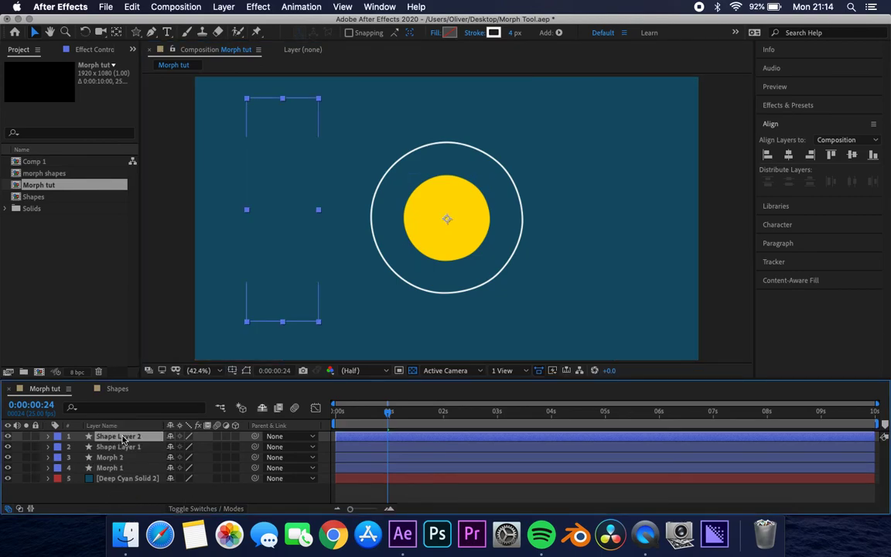
drag(283, 243, 587, 228)
key(super+z)
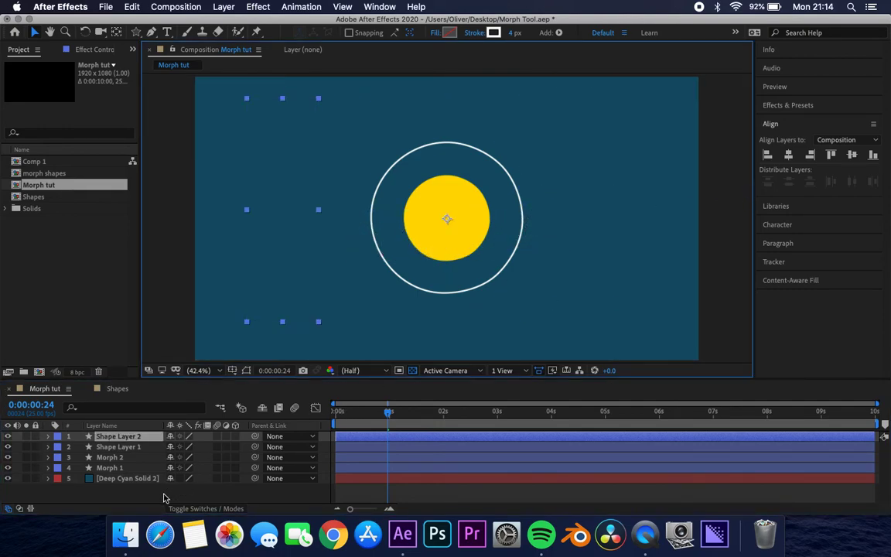
key(space)
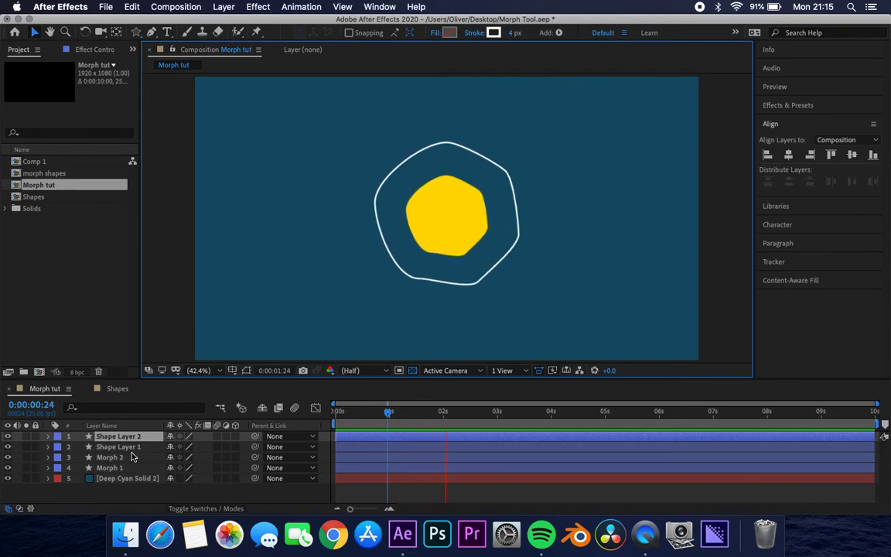
key(space)
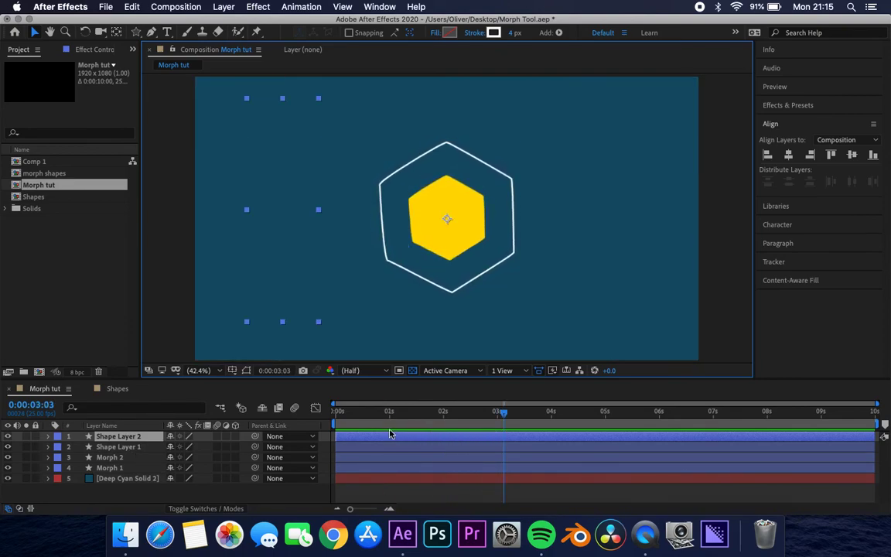
- With the line visible at frame 10, move the duplicated wavy line to the right side of the circle and preview both lines
drag(384, 410, 357, 427)
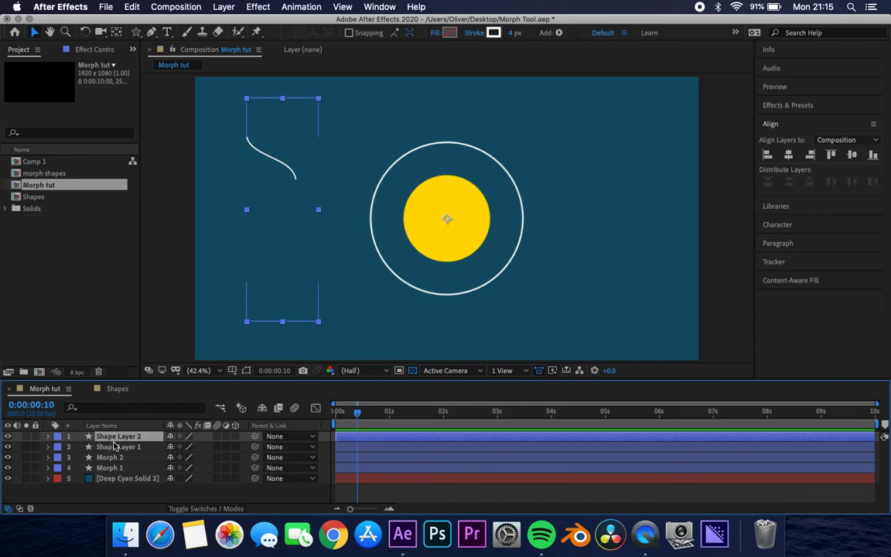
mouse_move(286, 227)
mouse_down()
mouse_move(387, 214)
mouse_move(575, 224)
mouse_move(623, 205)
mouse_move(631, 218)
mouse_up()
drag(358, 412, 307, 420)
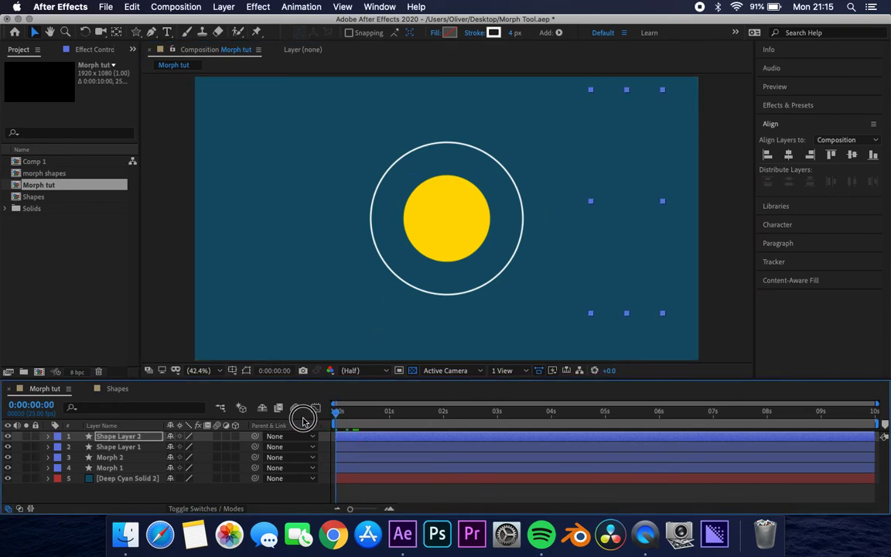
key(space)
key(space)
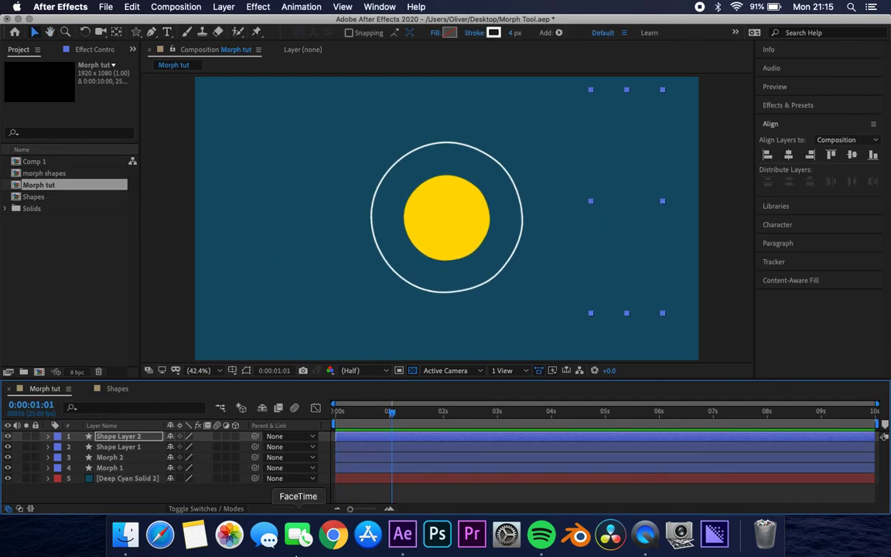
- Duplicate both wavy line layers and offset the copies in time so they start at about 1.7 seconds
click(124, 447)
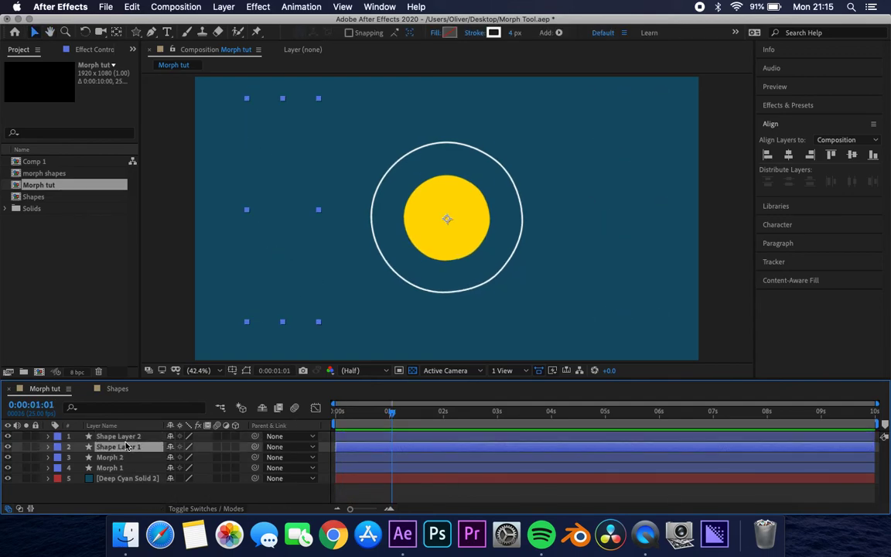
shift+click(127, 438)
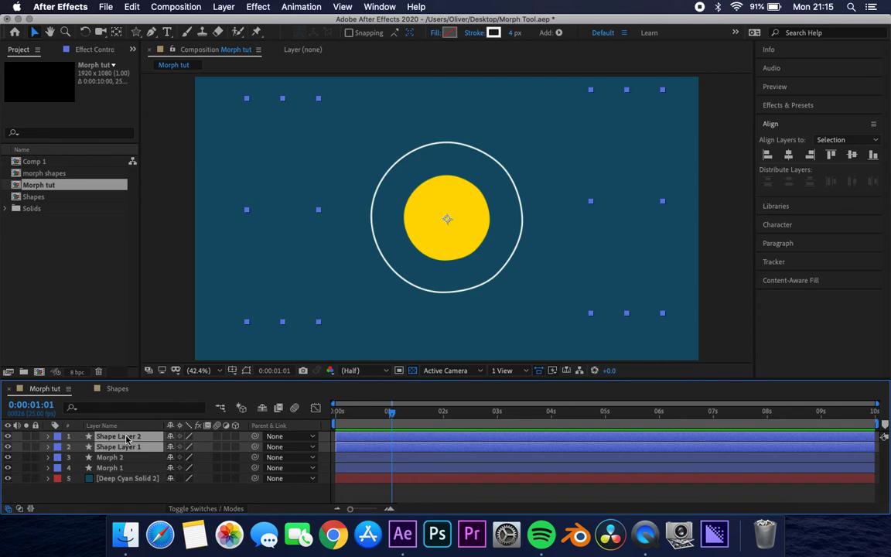
key(super+d)
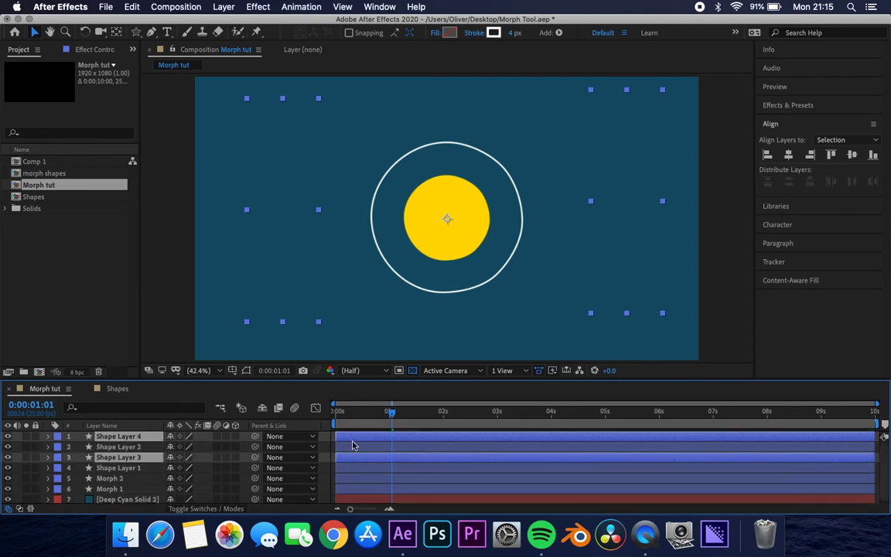
drag(371, 439, 499, 431)
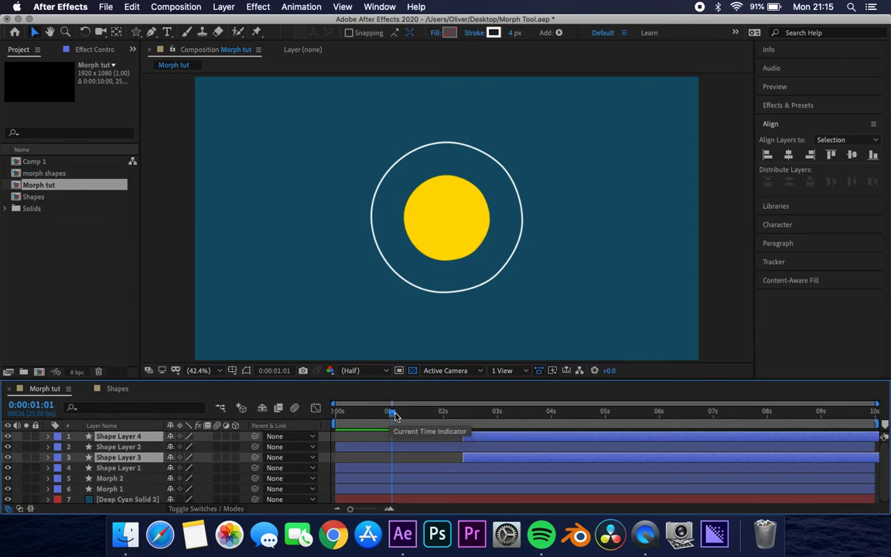
drag(391, 413, 277, 416)
key(space)
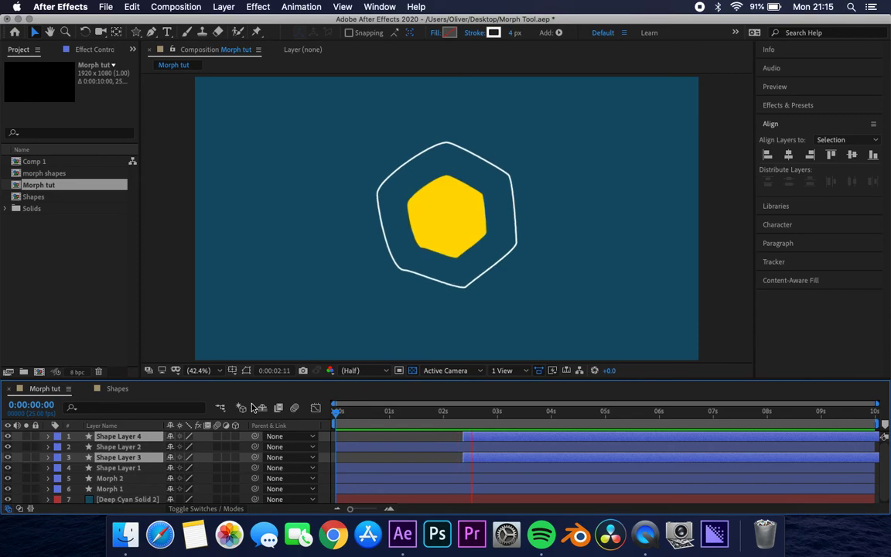
key(space)
drag(487, 438, 450, 437)
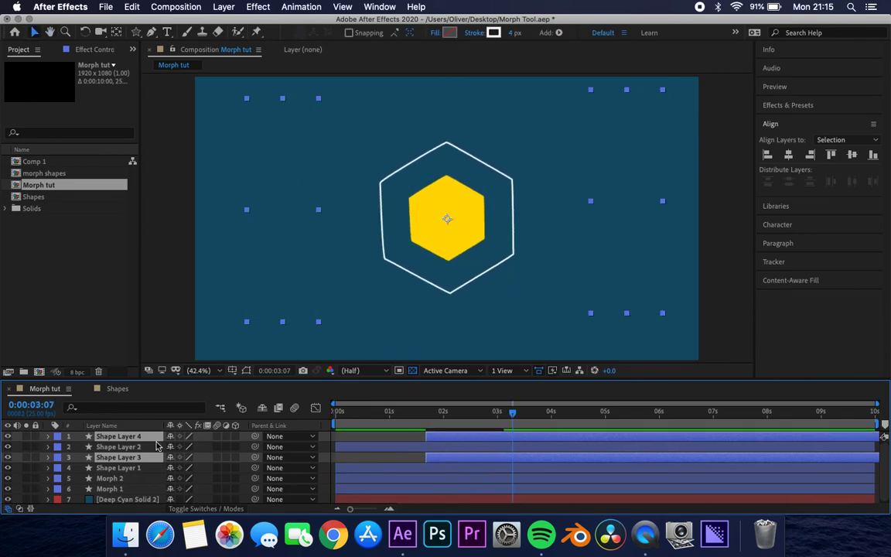
- Rotate the two offset line copies to 43°, shift them down and slightly left in the composition, and preview the animation
key(r)
drag(179, 447, 202, 446)
drag(636, 153, 607, 236)
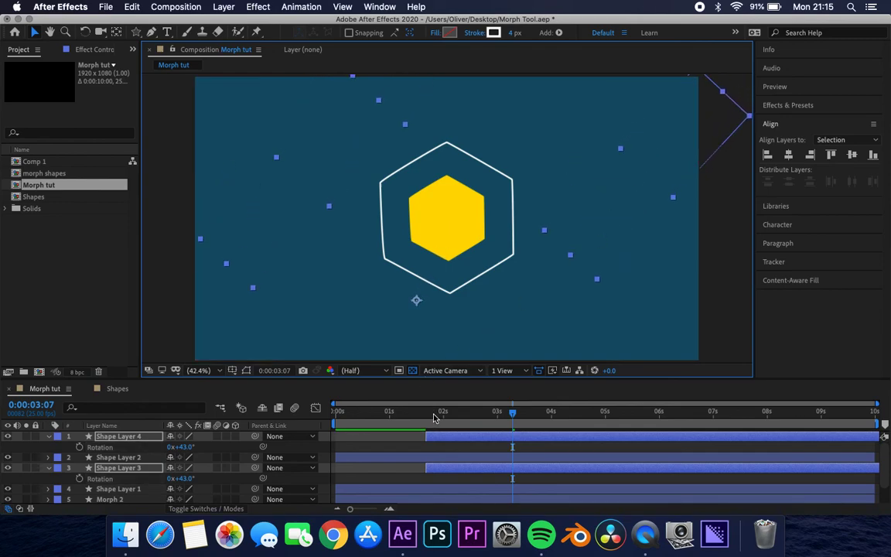
click(326, 410)
key(space)
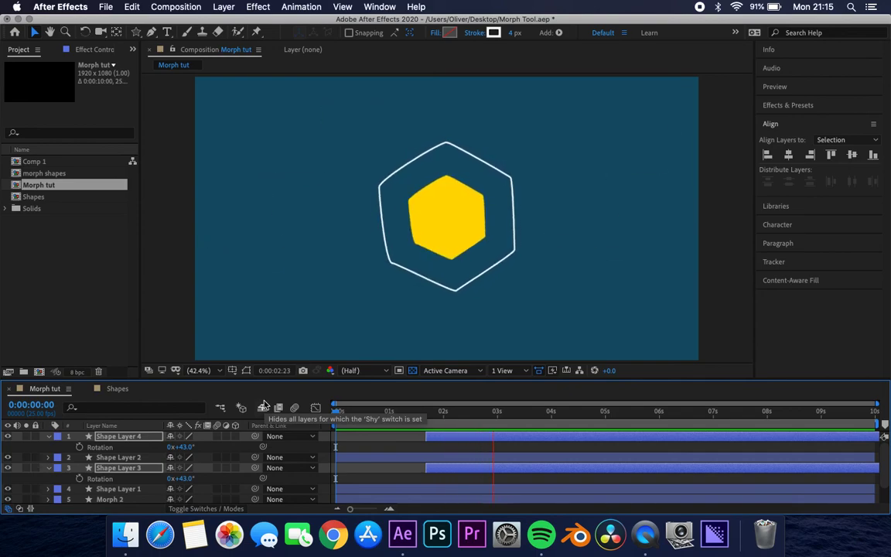
key(space)
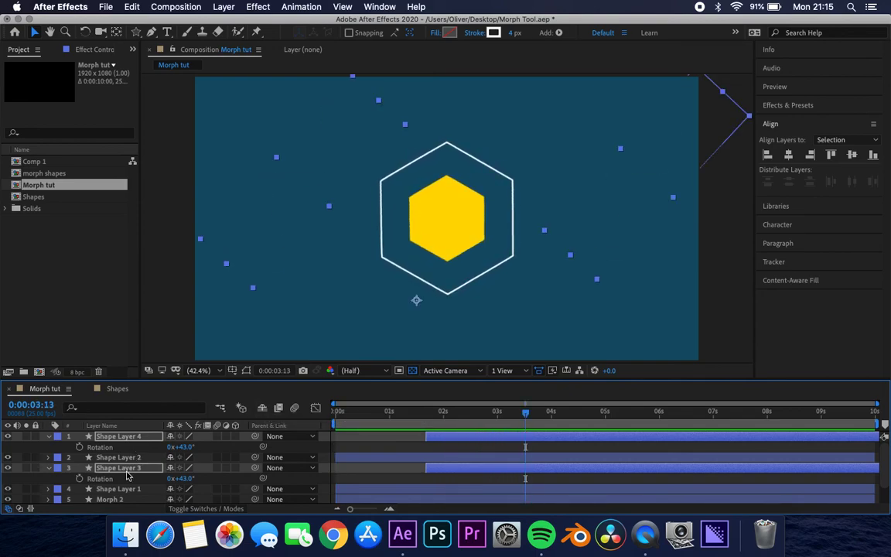
- Review the Start and End keyframes of the two copies, collapse the layers, and scrub through the animation to 0:00:03:21
key(u)
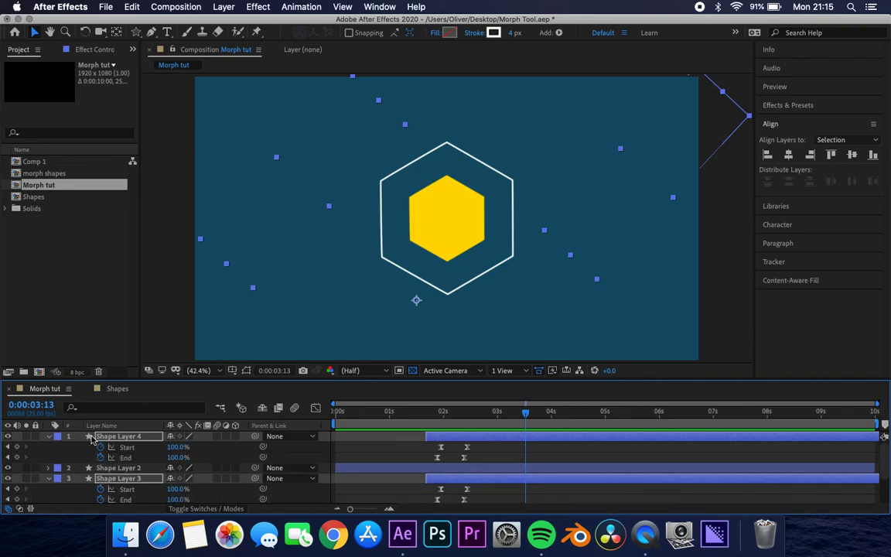
key(u)
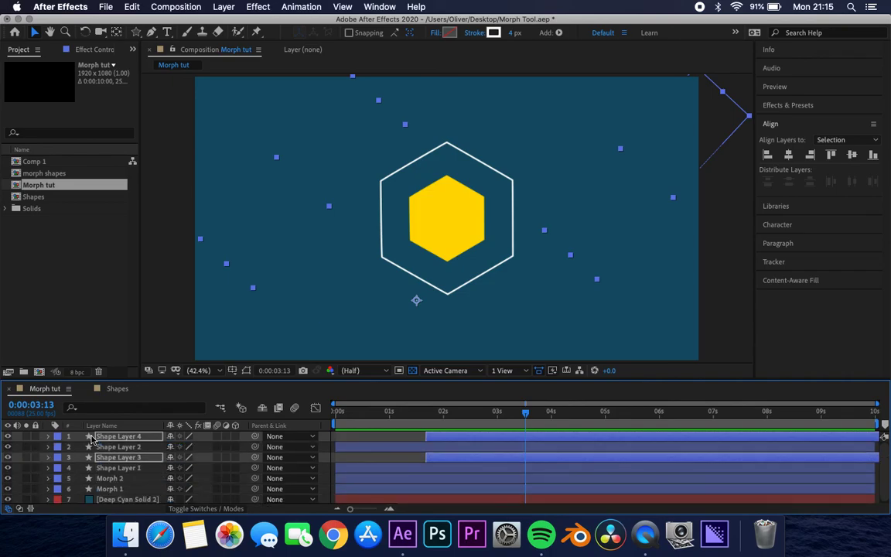
click(369, 410)
drag(370, 410, 540, 396)
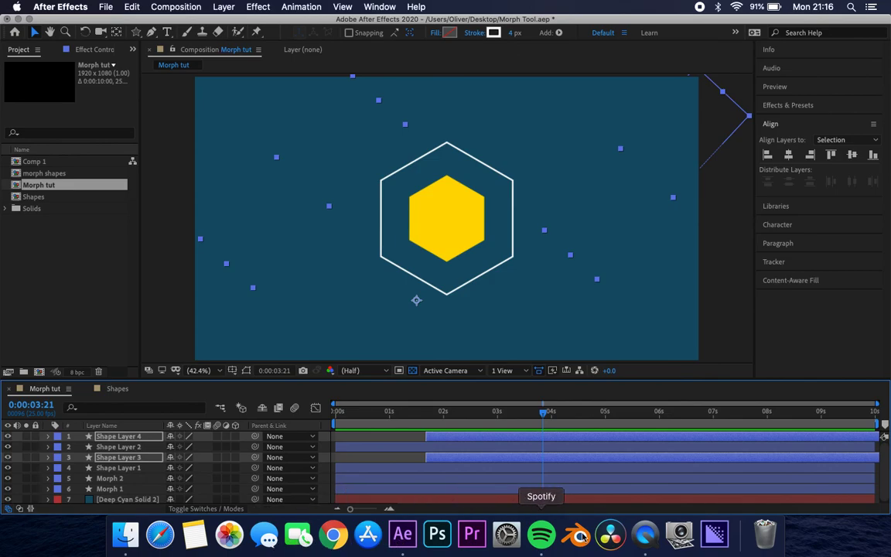
click(645, 533)
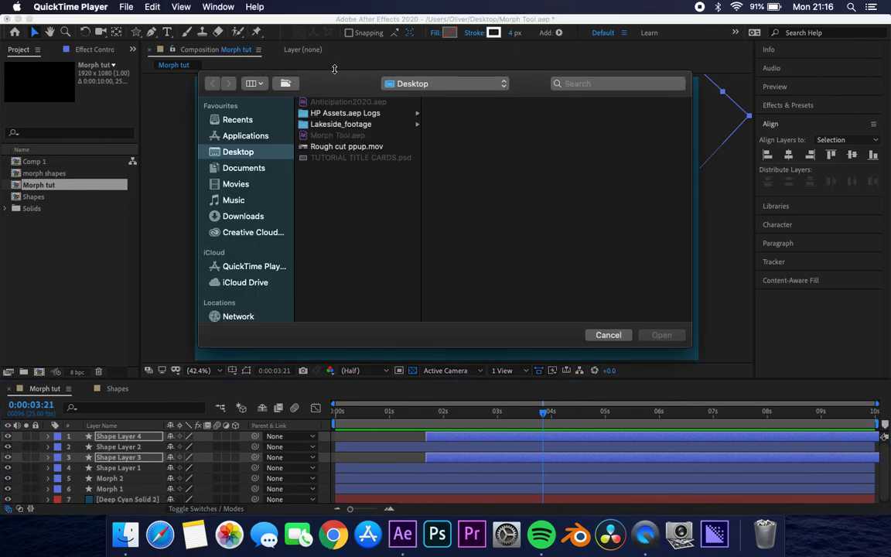
click(132, 4)
click(523, 6)
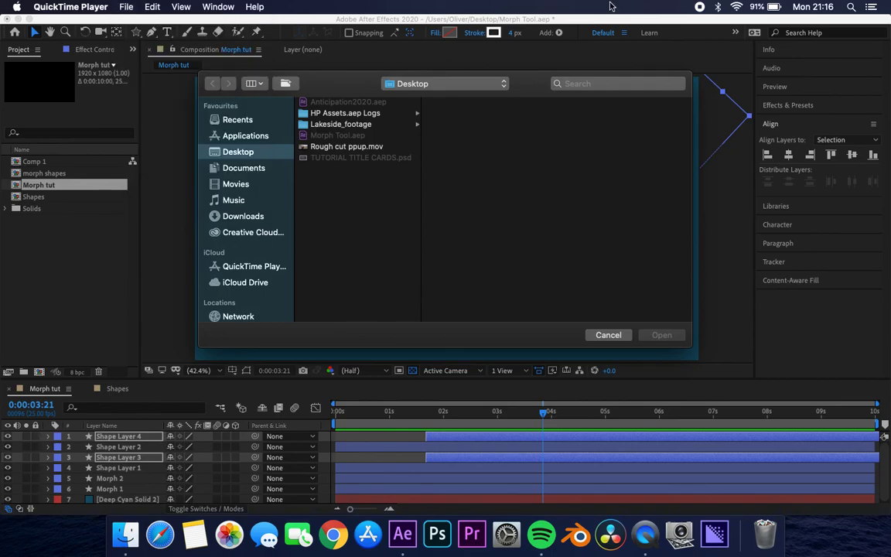